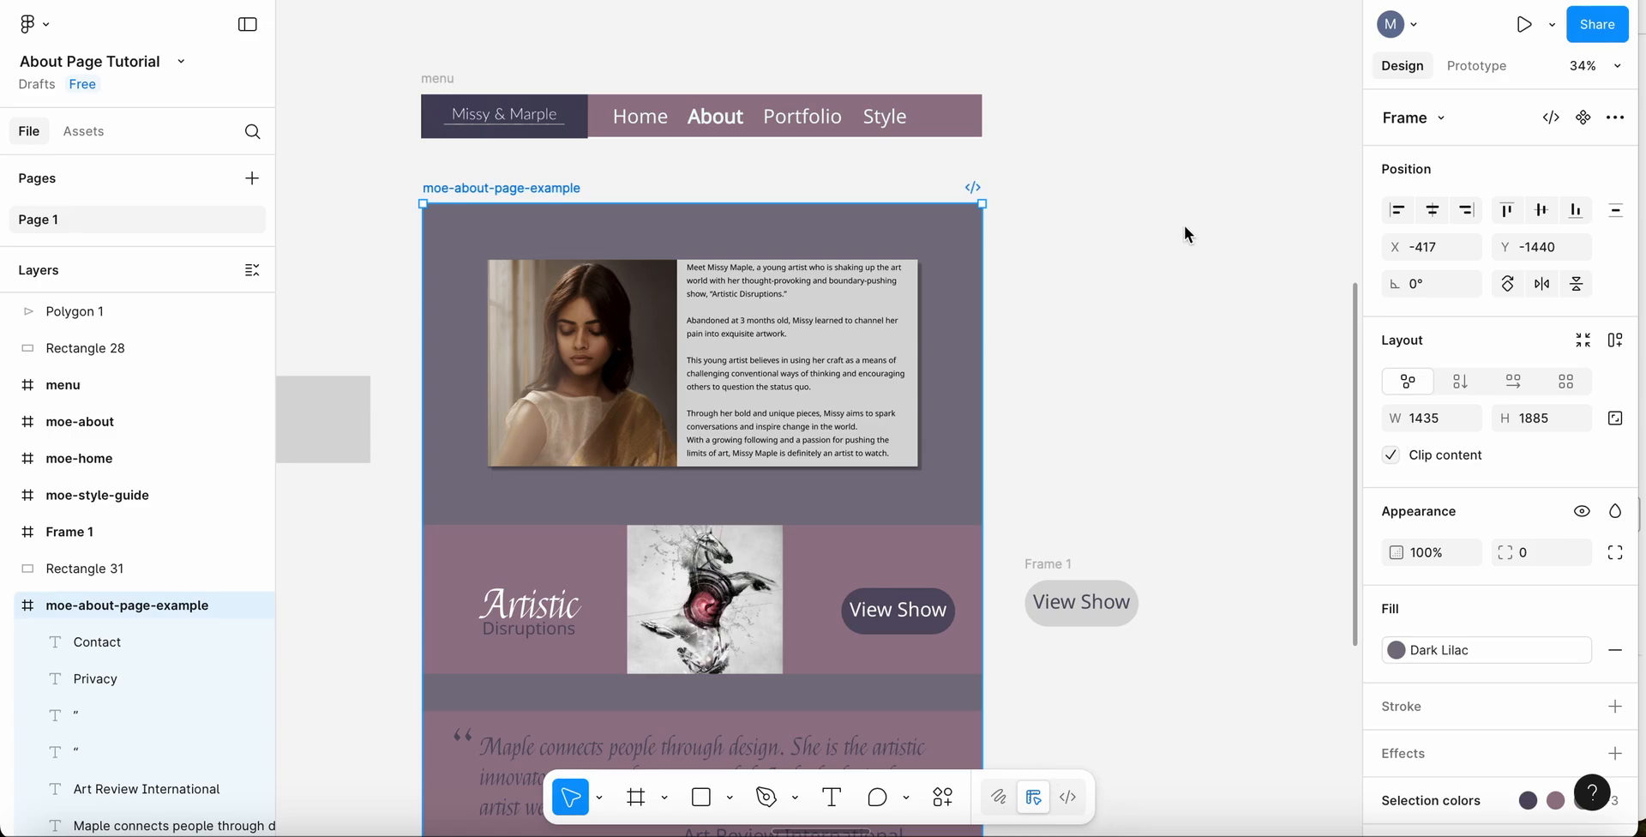
- Examine the moe-about-page-example design from the menu and artist bio down to the quote and footer
scroll(1185, 228, "left", 3)
scroll(1185, 228, "down", 2)
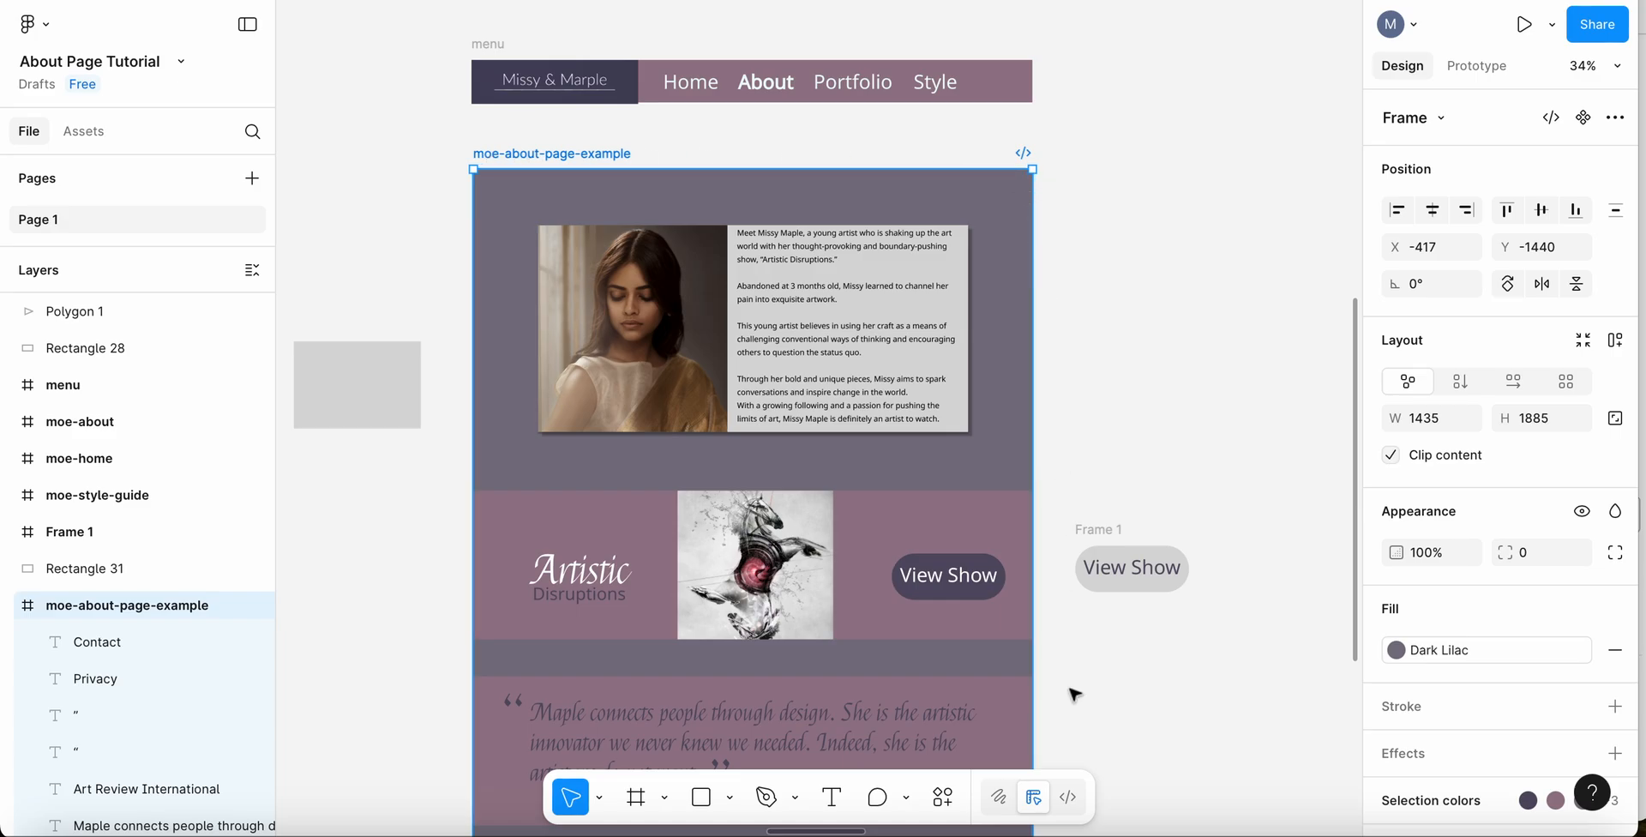
scroll(1111, 536, "down", 5)
scroll(1111, 536, "right", 1)
scroll(1111, 536, "up", 2)
scroll(1110, 536, "left", 1)
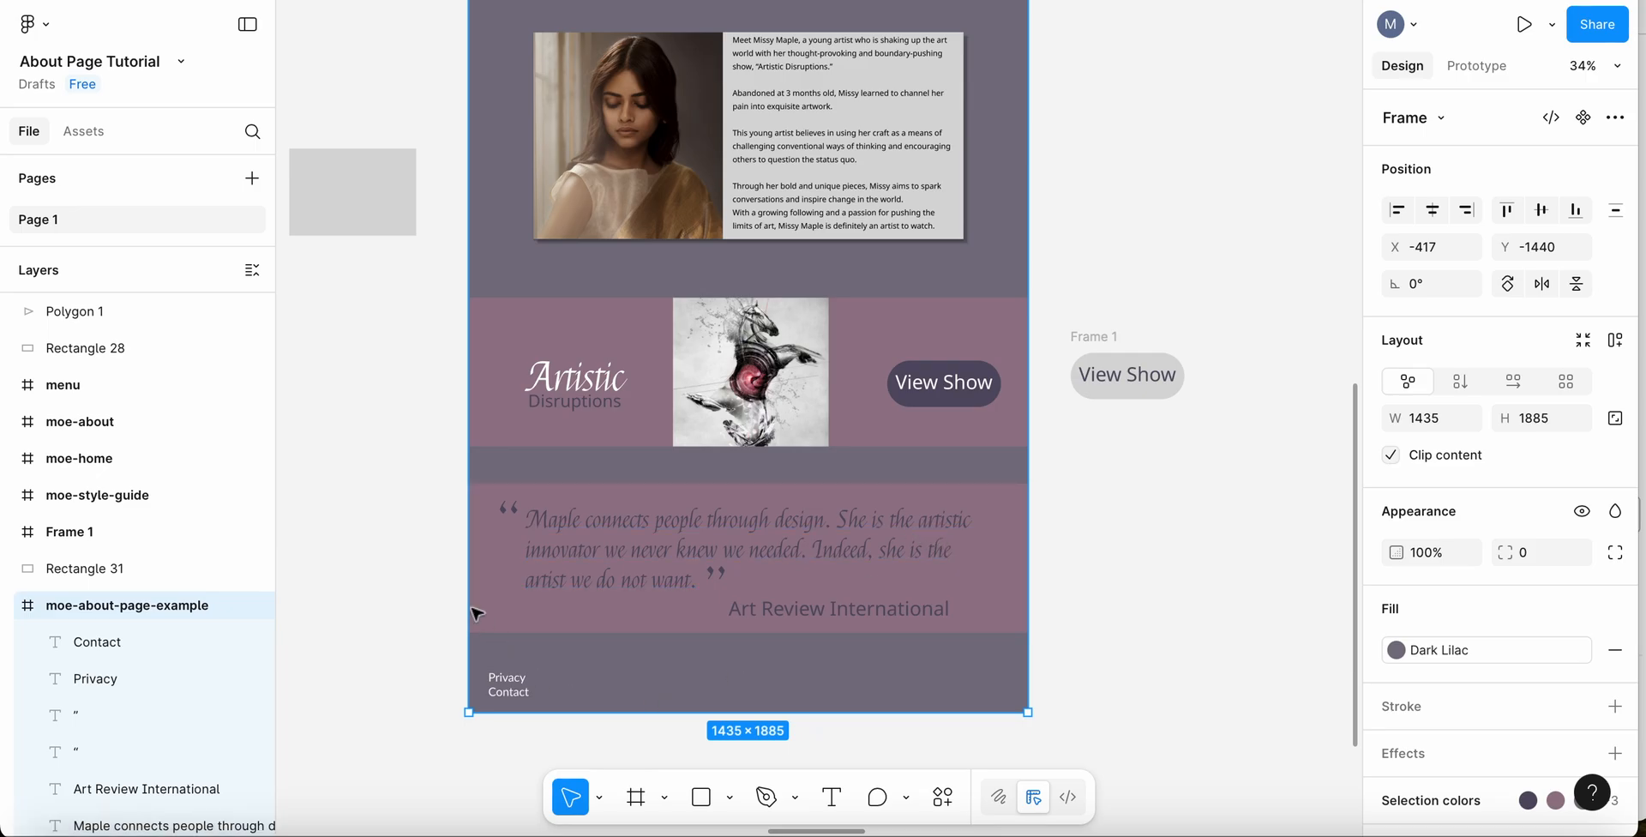
scroll(480, 273, "up", 7)
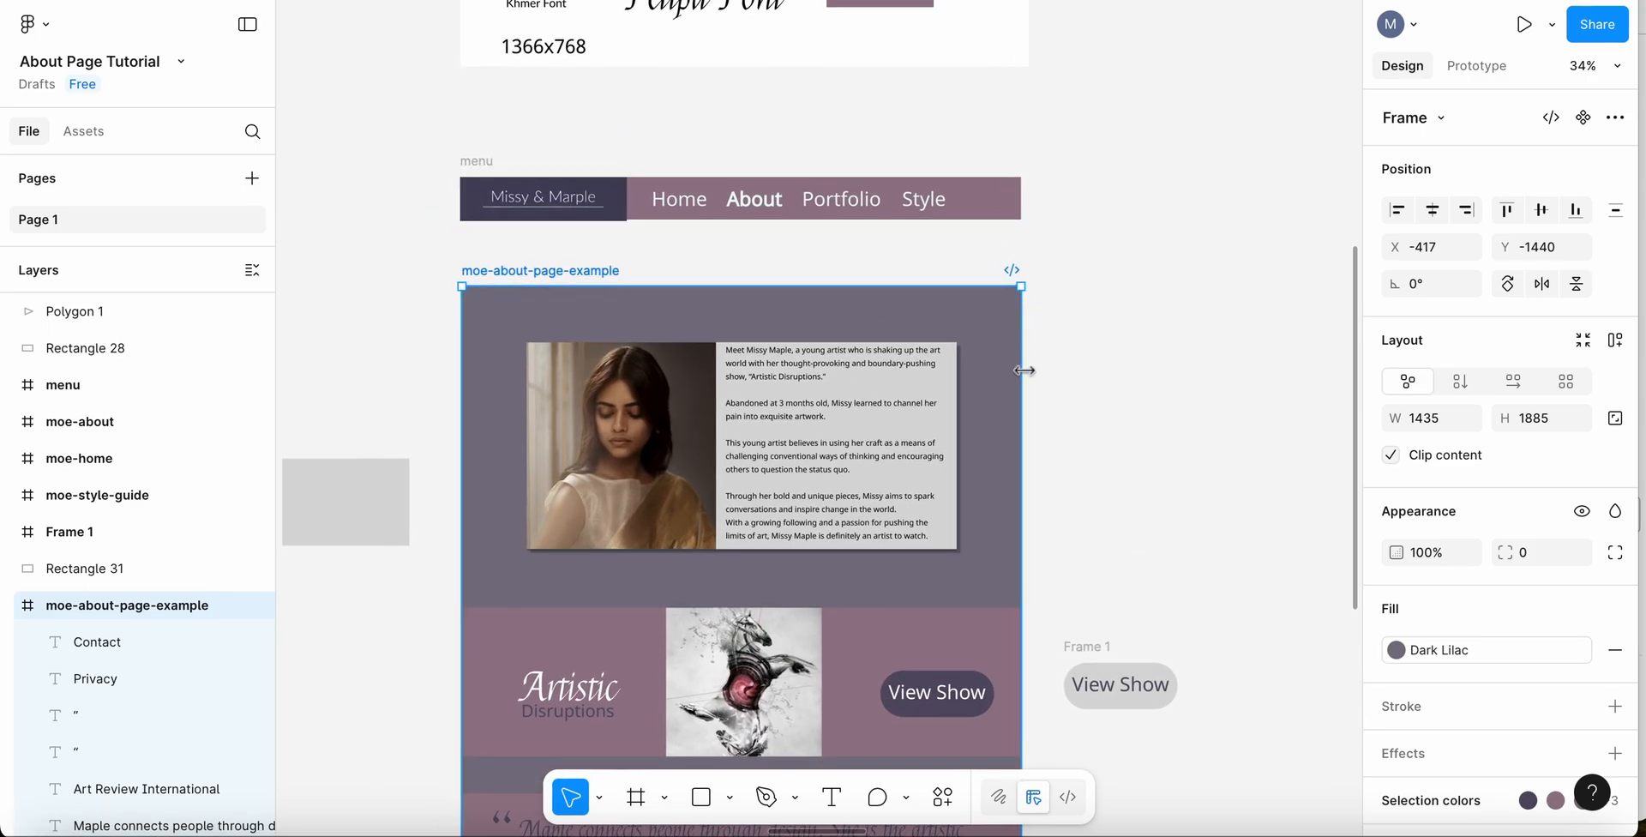
scroll(1027, 379, "down", 2)
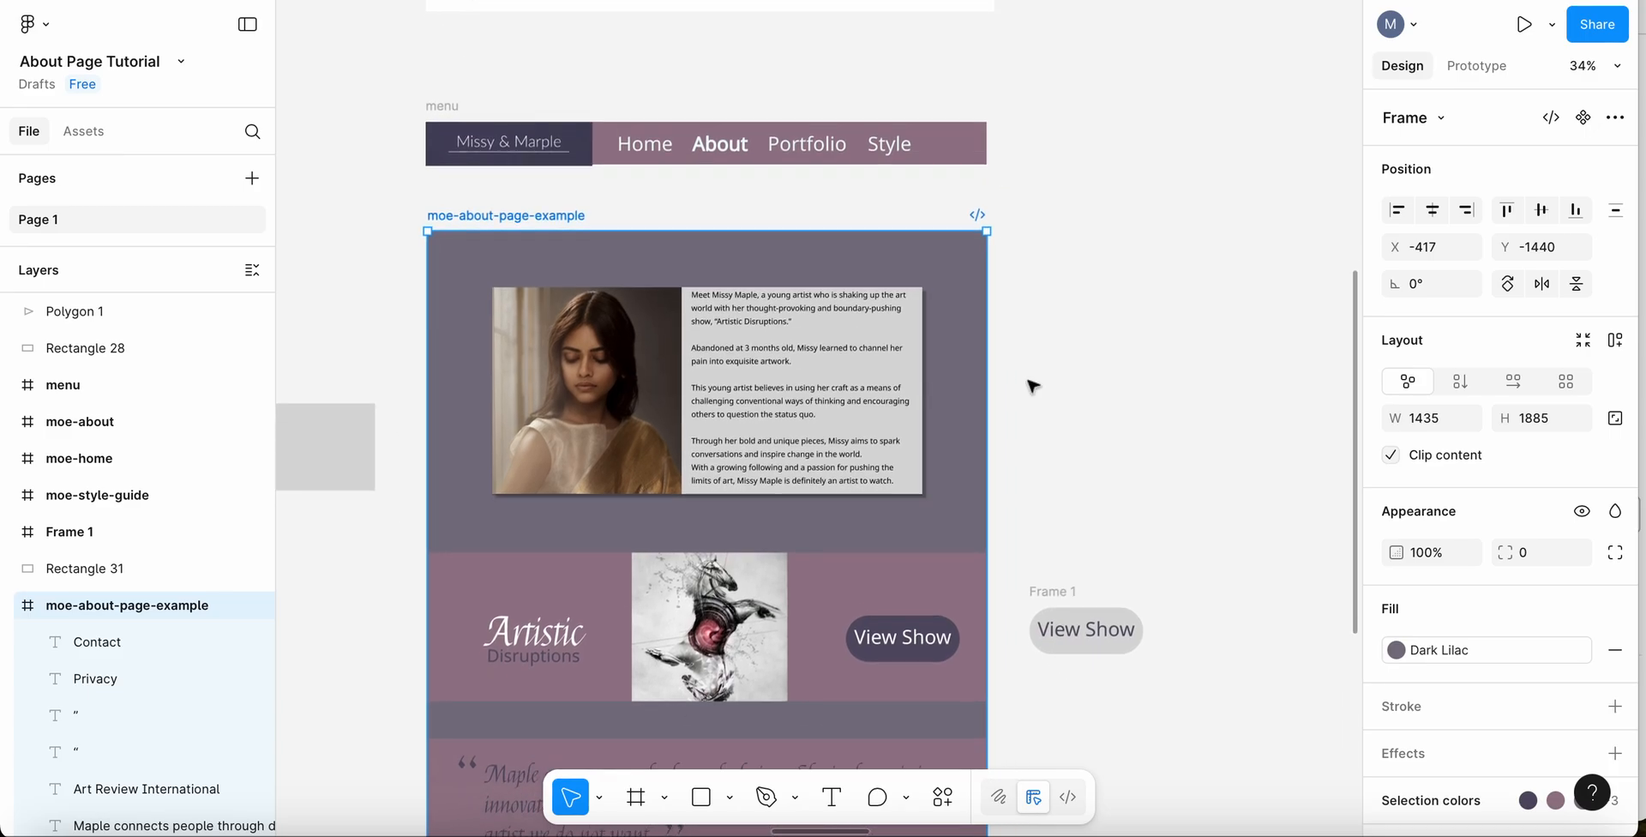
scroll(1032, 385, "down", 1)
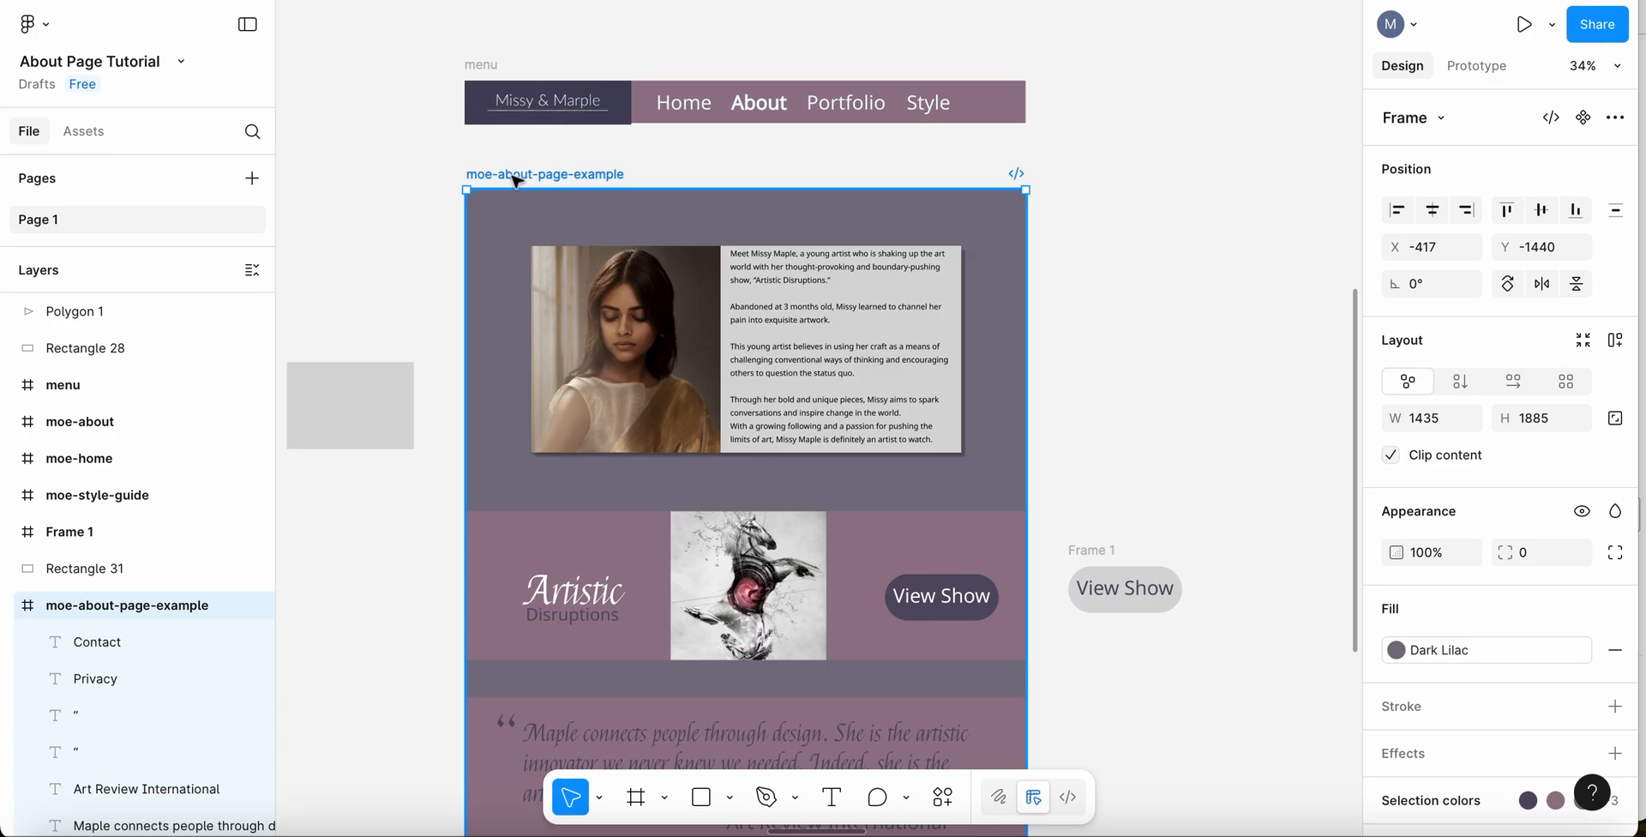
scroll(515, 180, "down", 1)
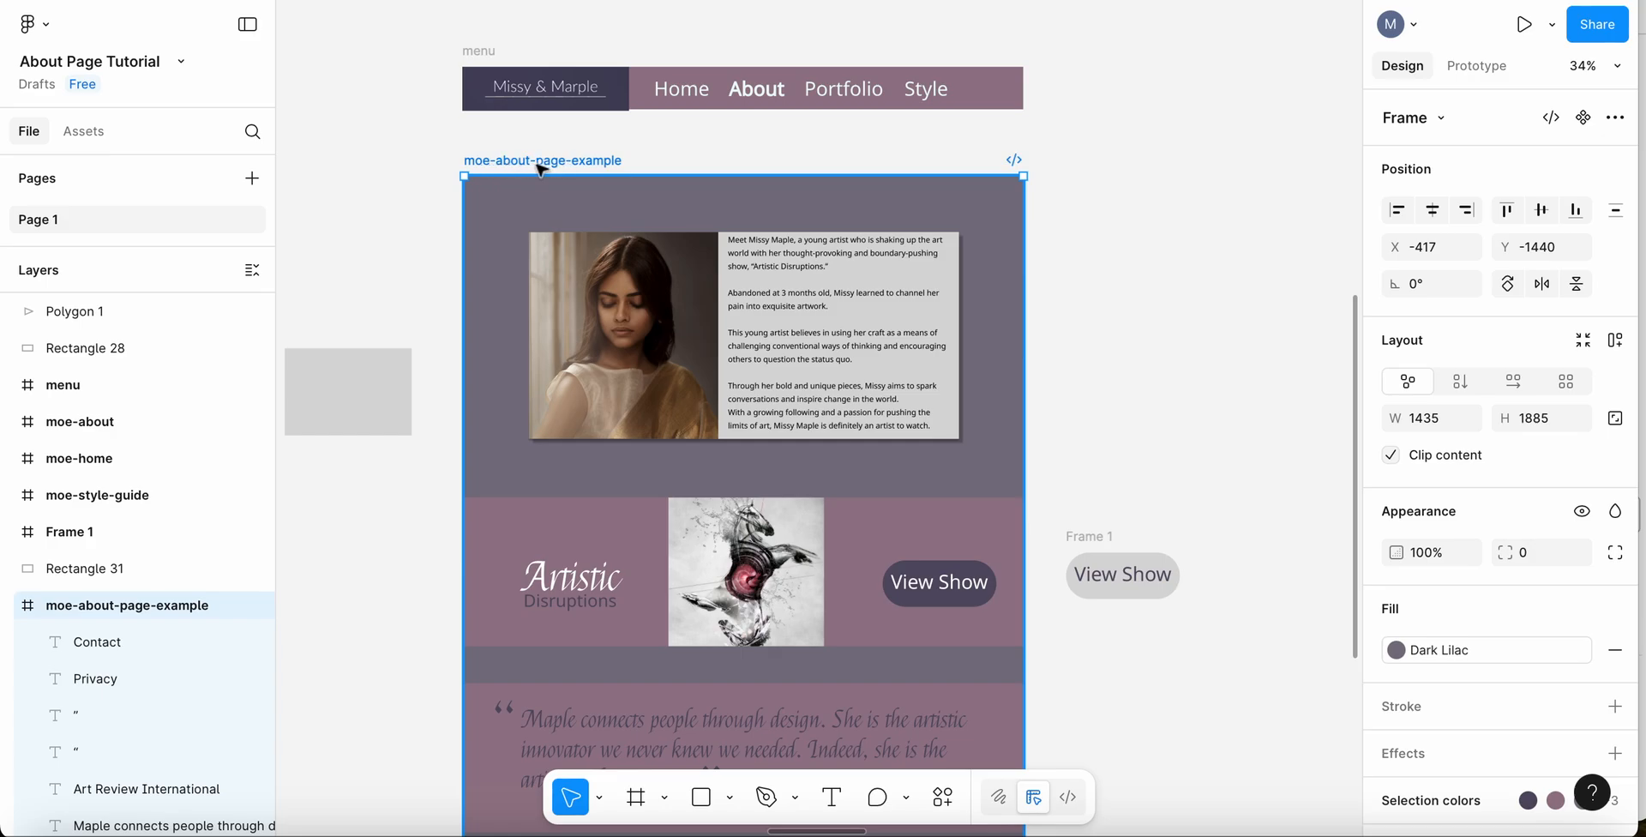
scroll(525, 137, "up", 2)
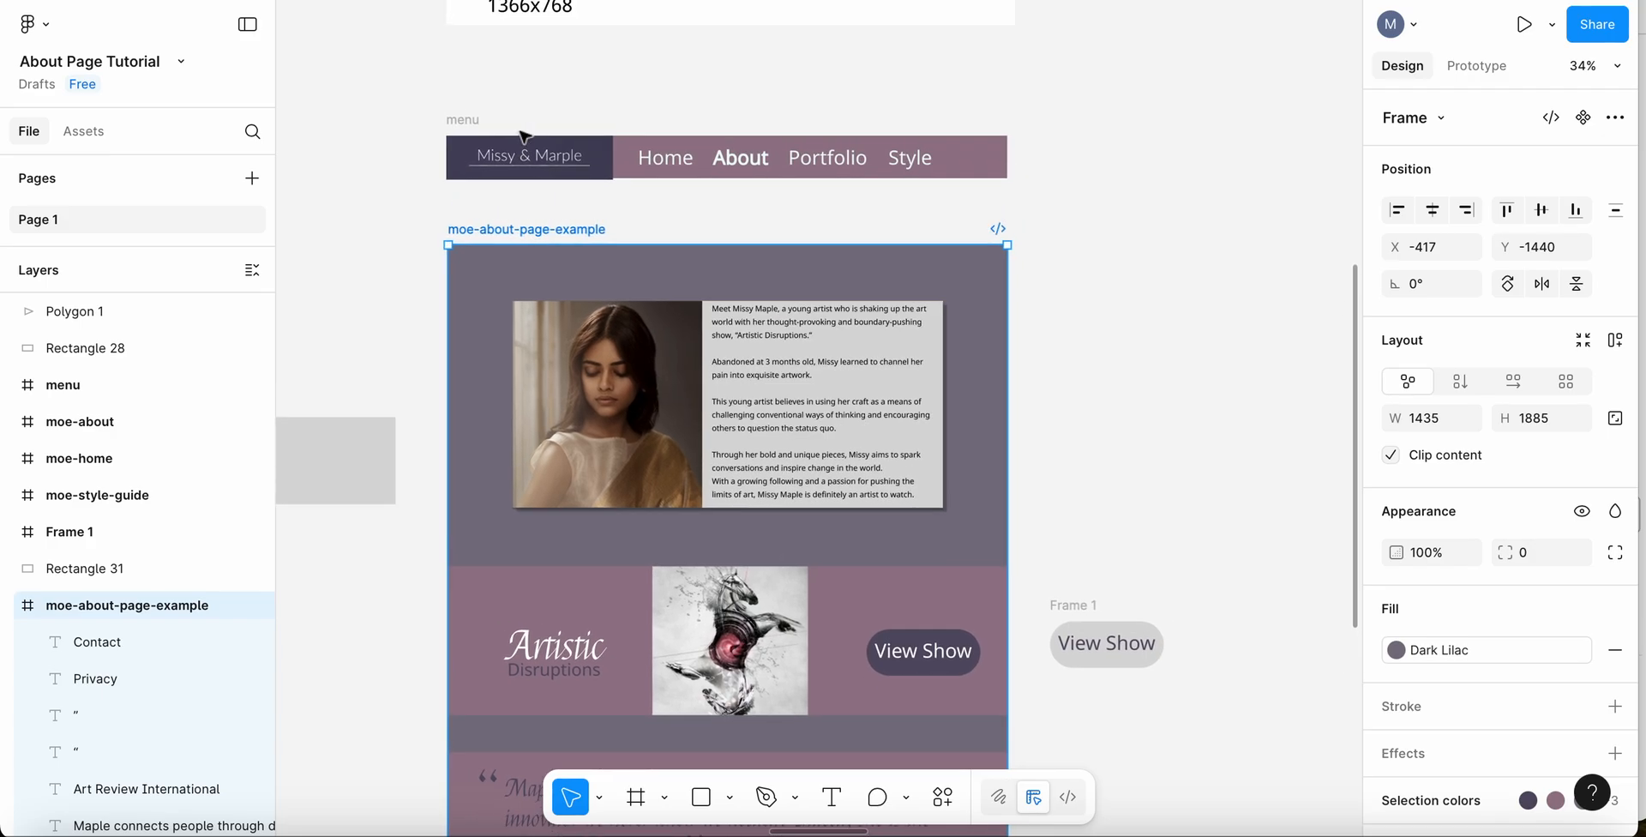
- Inspect the menu frame and the style-guide-missy-maple frame by selecting each in turn
left_click(463, 125)
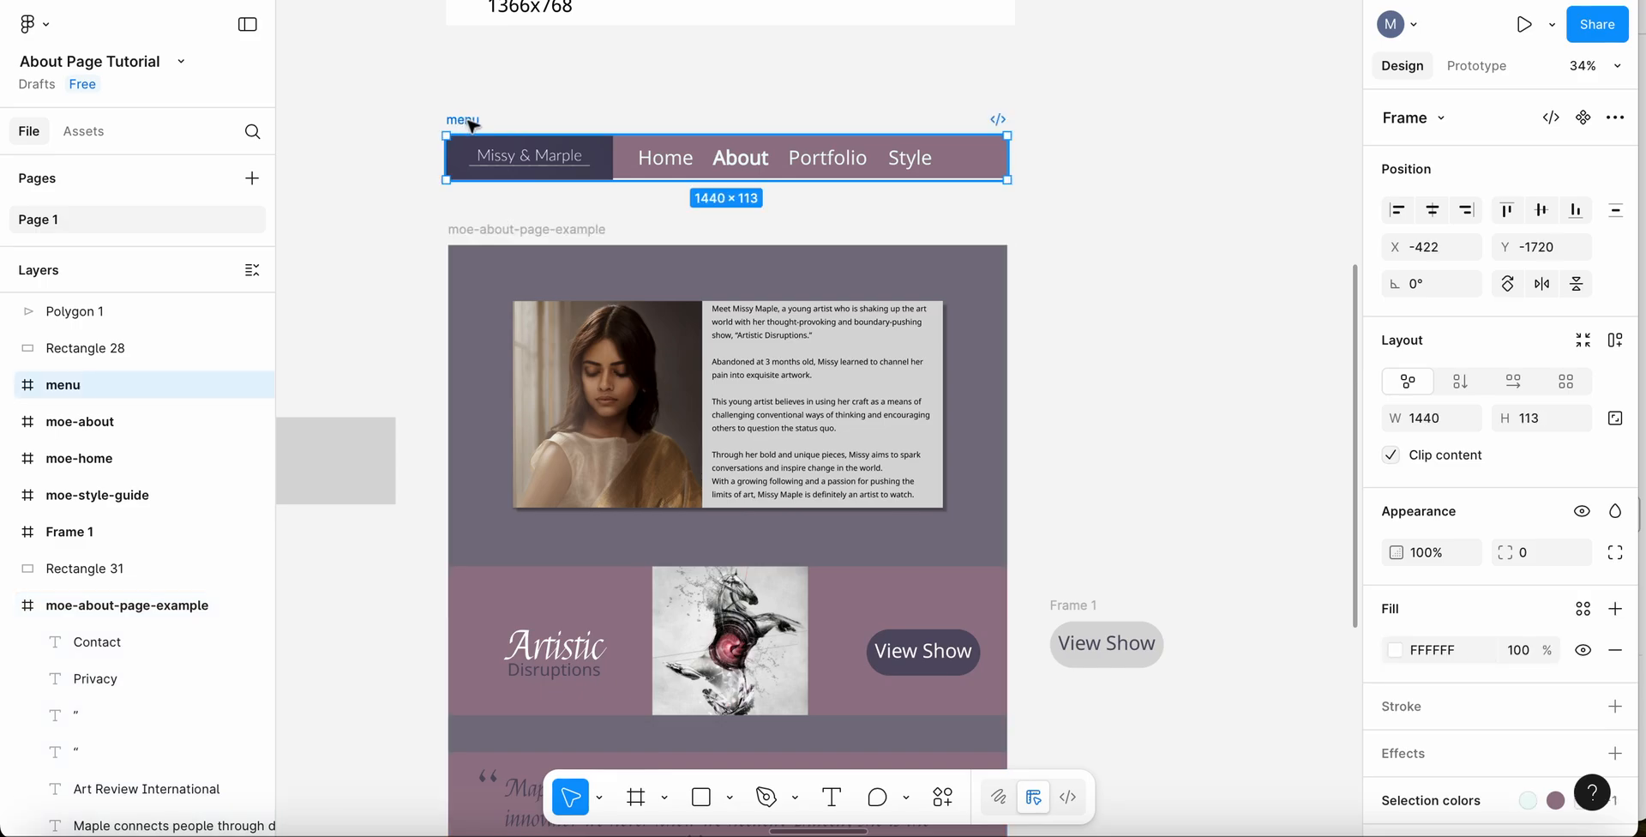
scroll(470, 125, "up", 10)
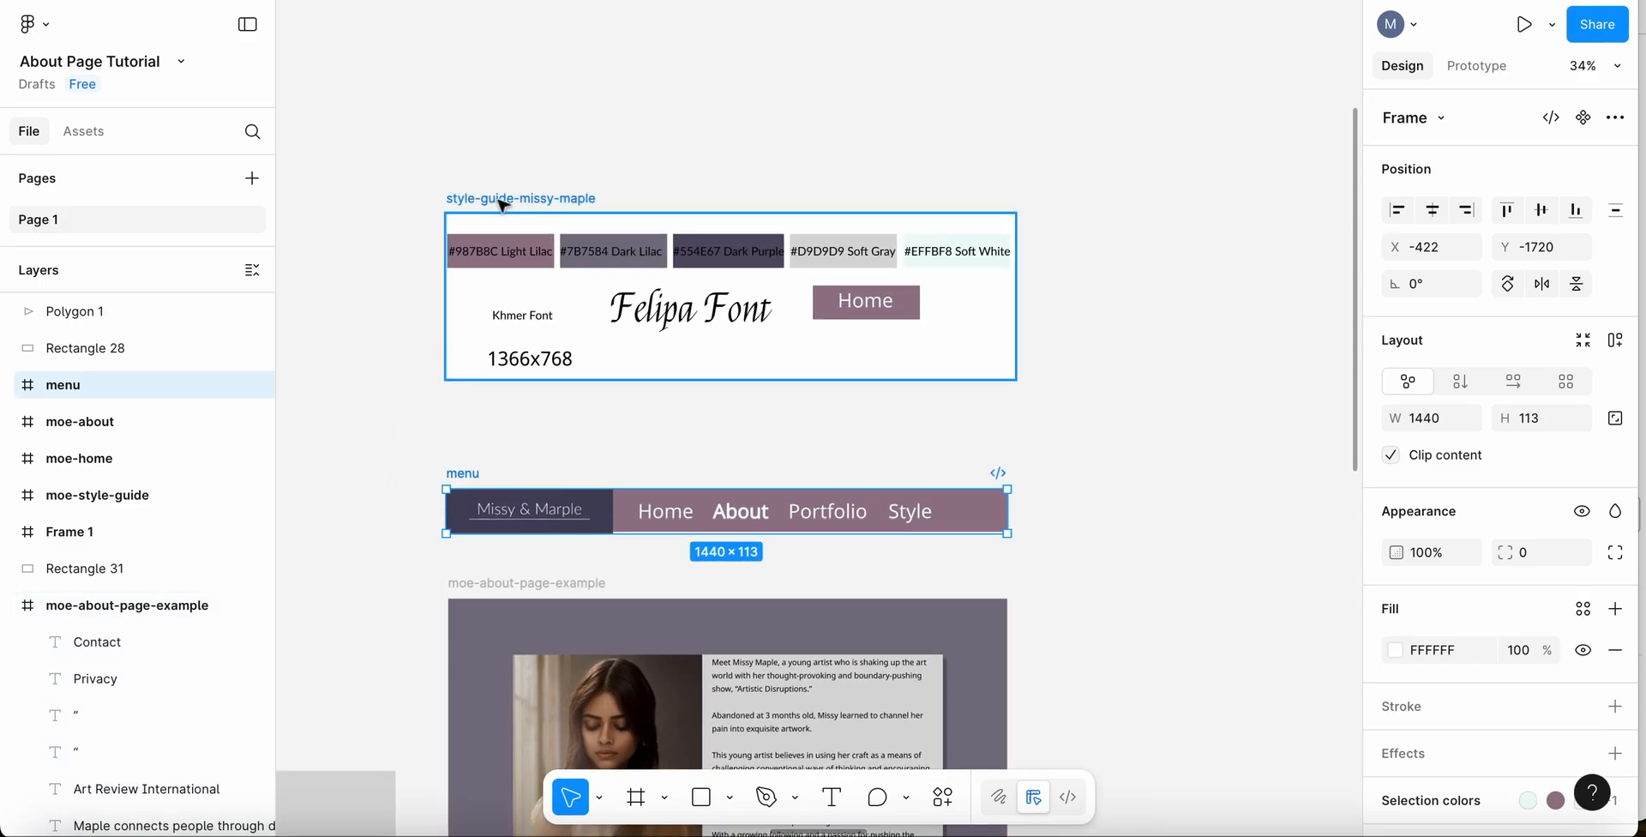
left_click(503, 201)
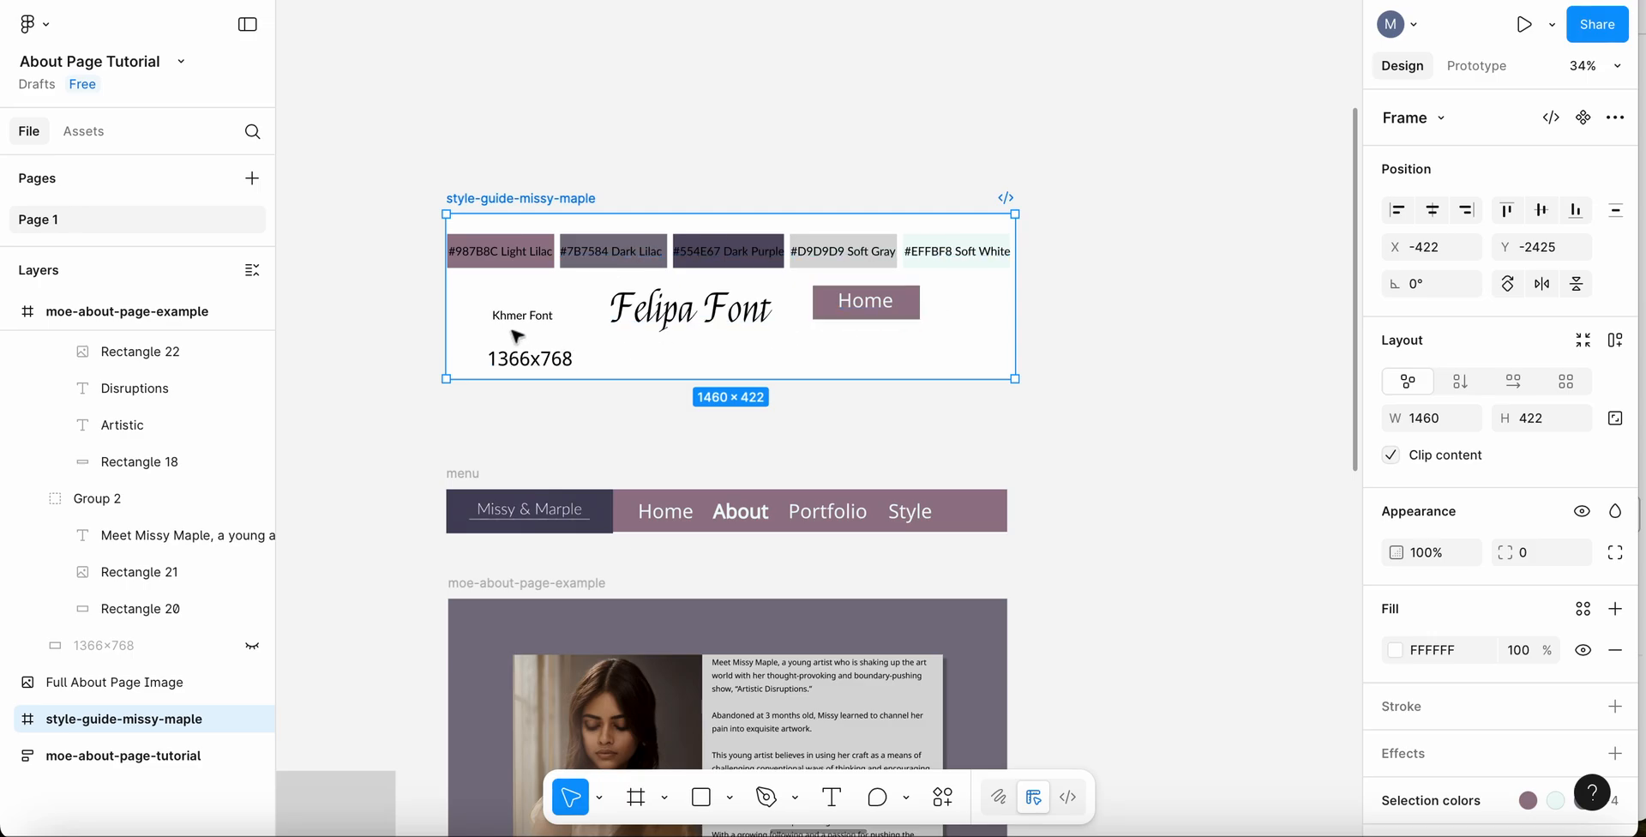
- Select the moe-about-page-example frame and choose the Move tool
scroll(517, 335, "down", 5)
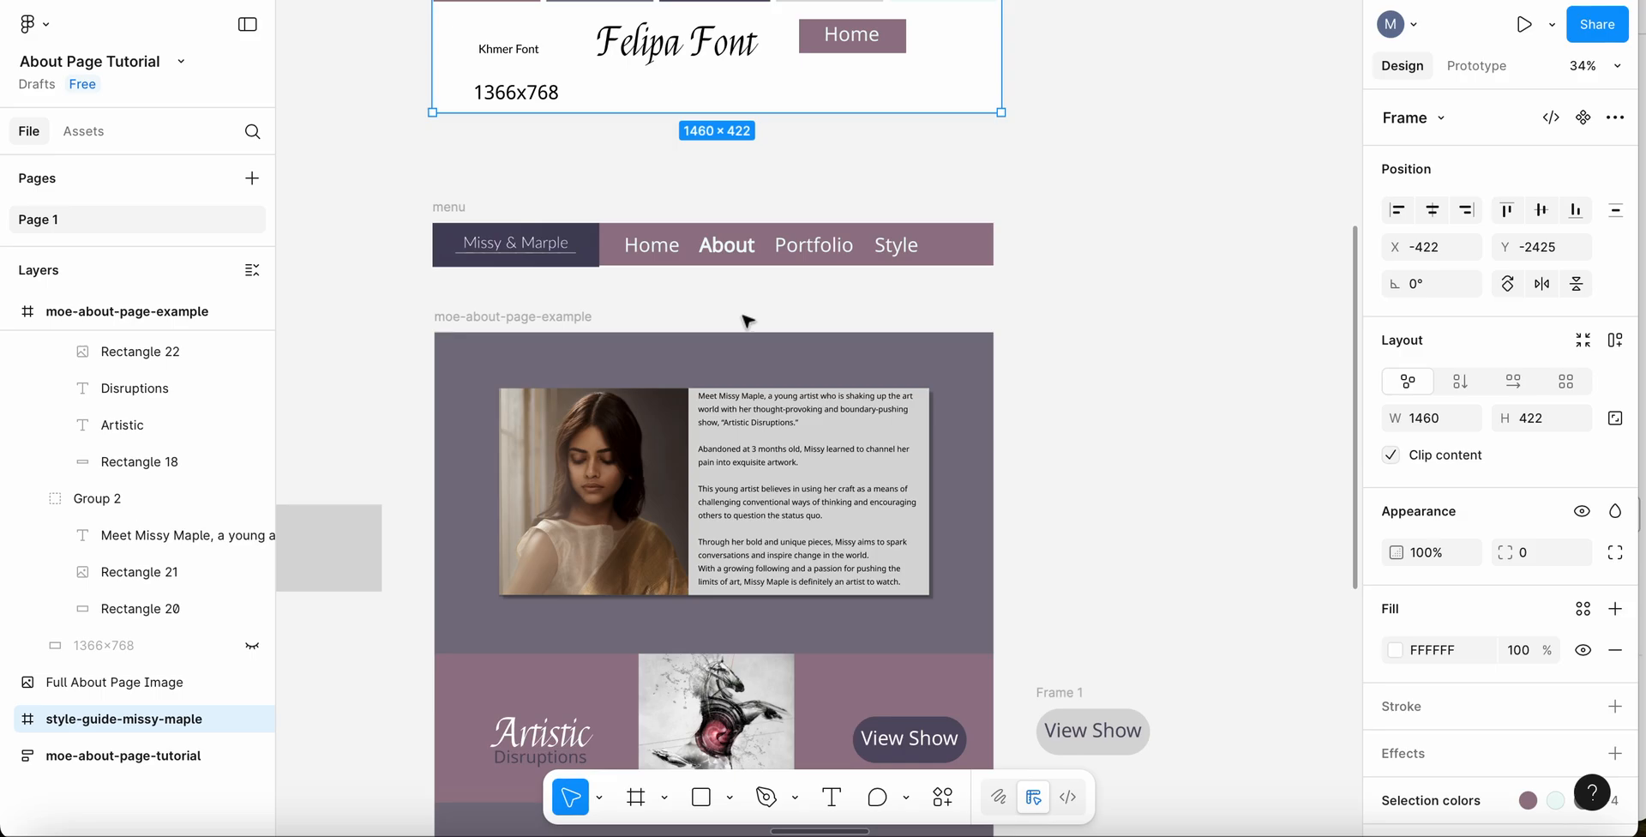
scroll(748, 321, "down", 3)
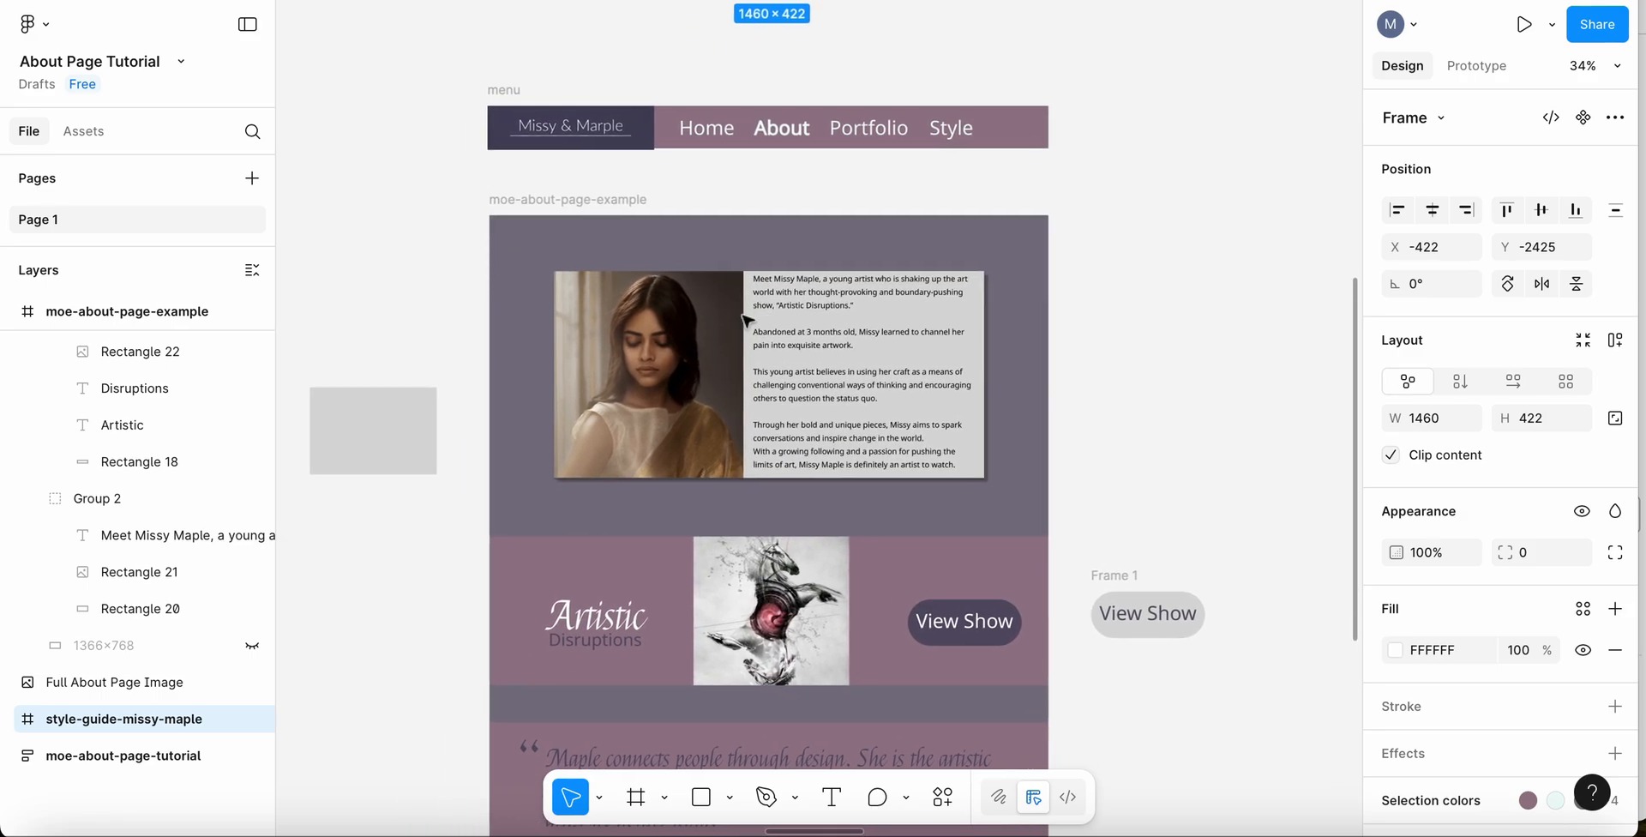
scroll(744, 319, "down", 3)
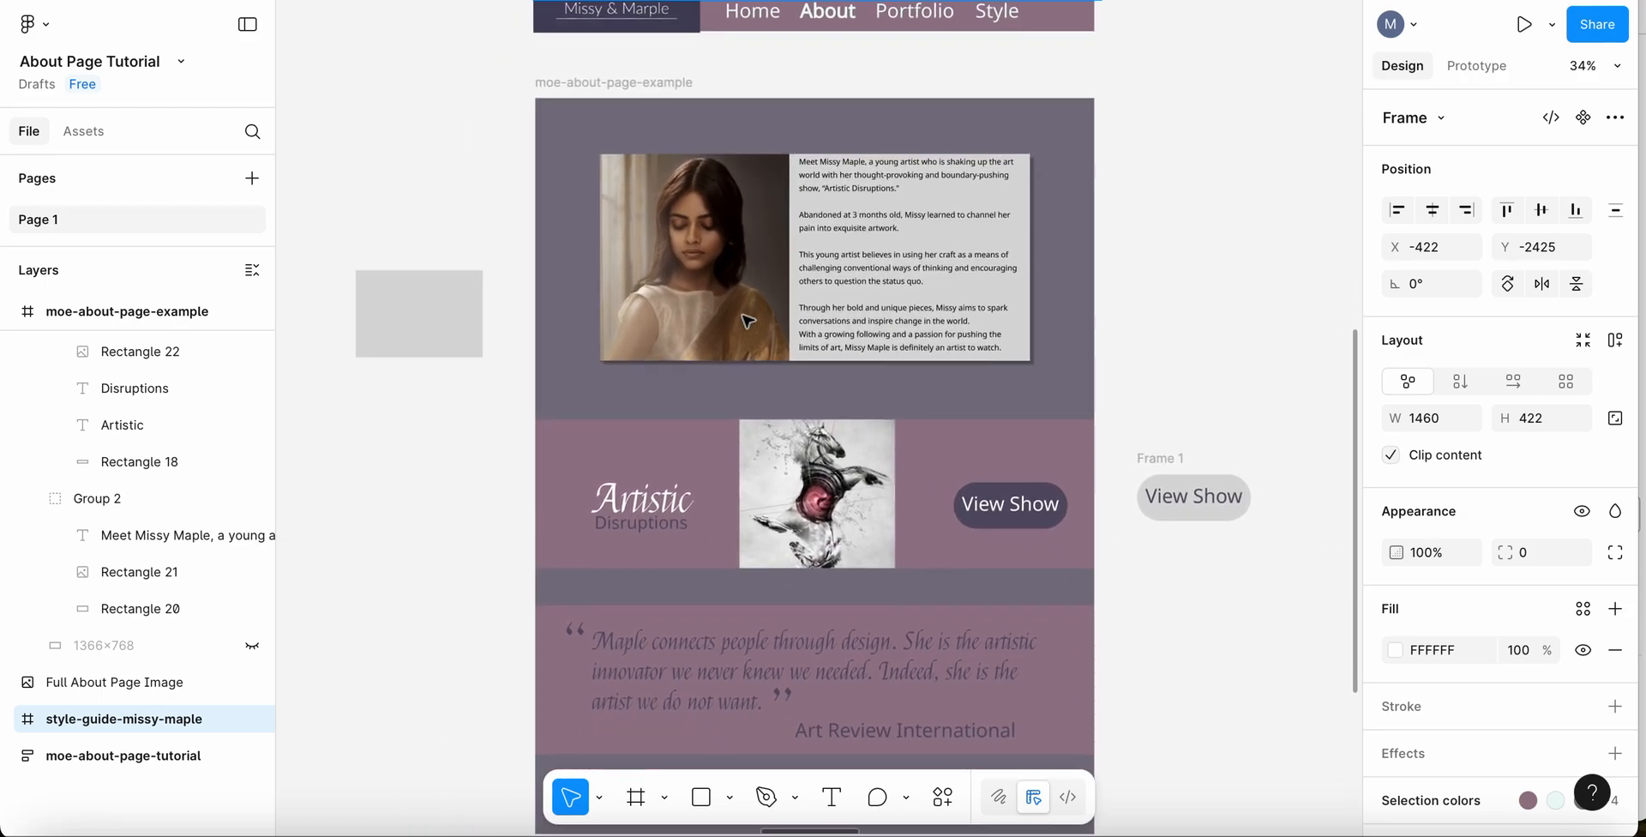
scroll(747, 321, "left", 1)
left_click(489, 65)
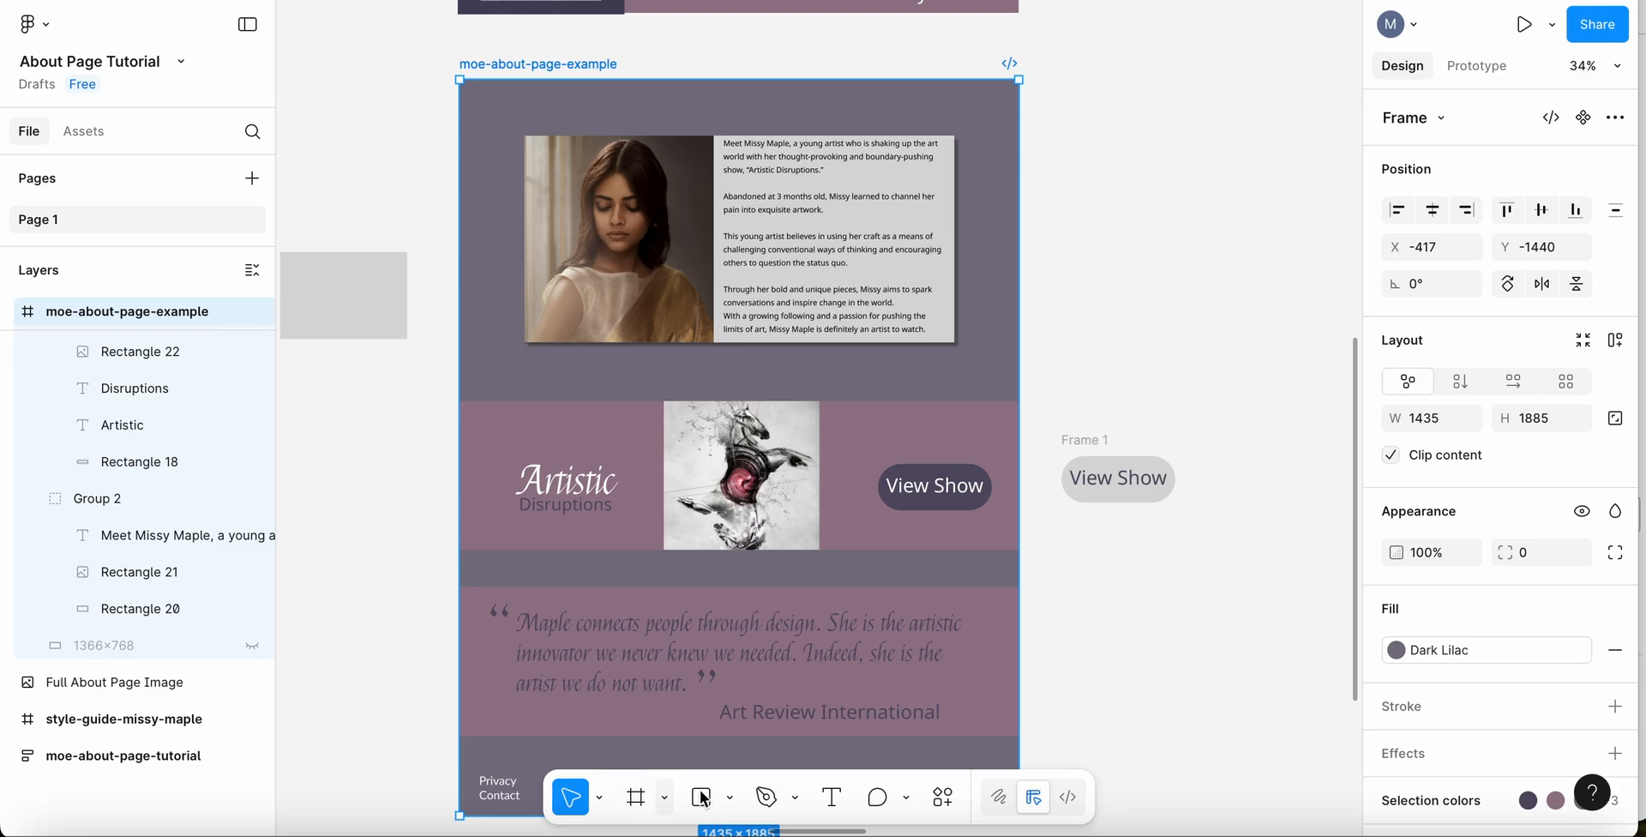
left_click(599, 801)
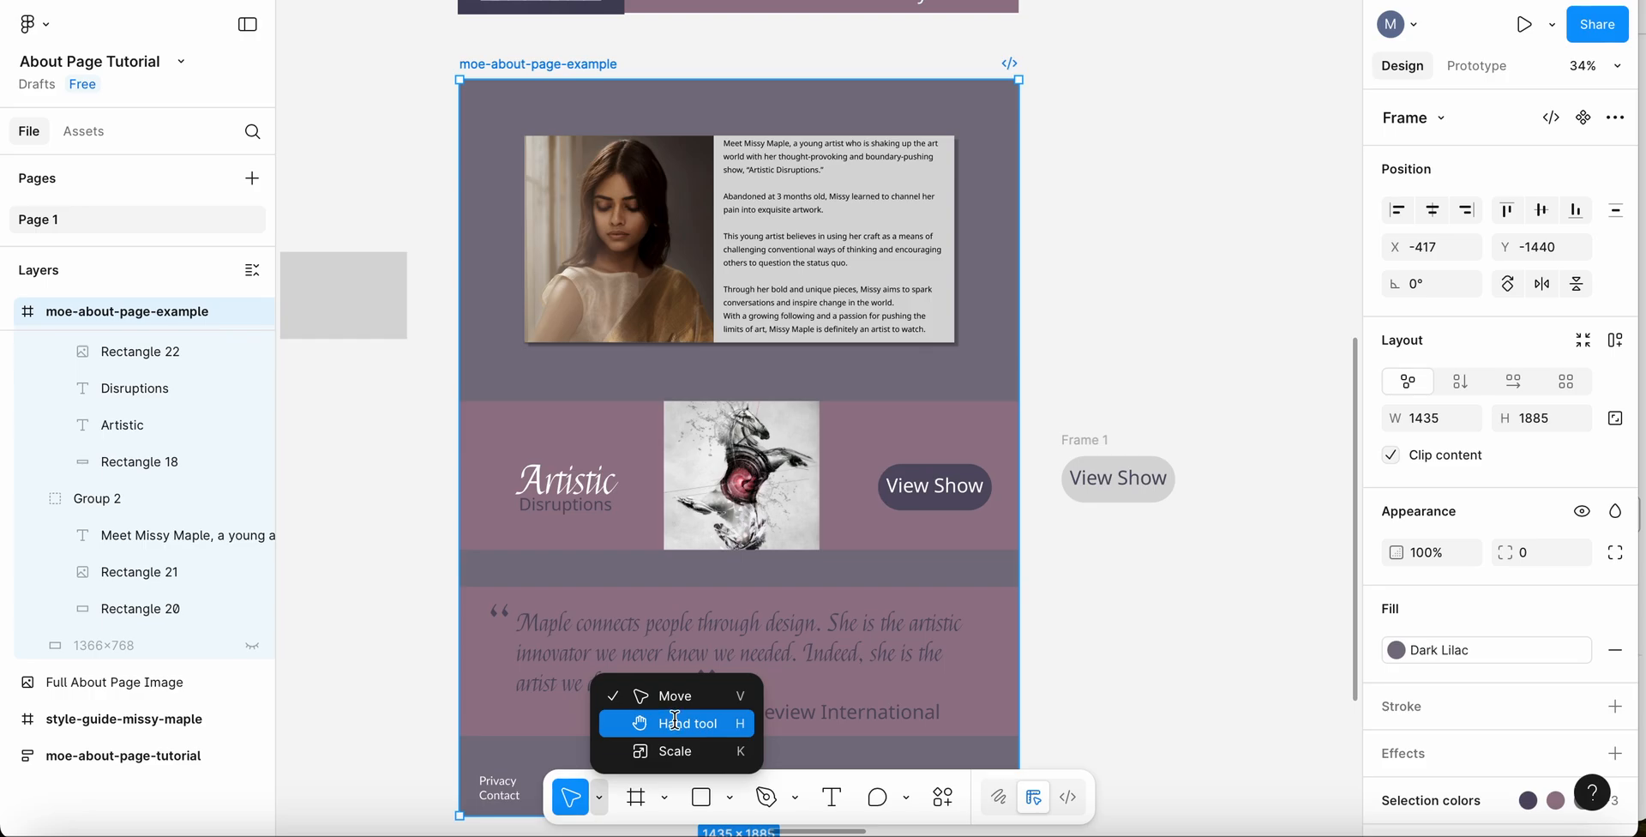
left_click(670, 694)
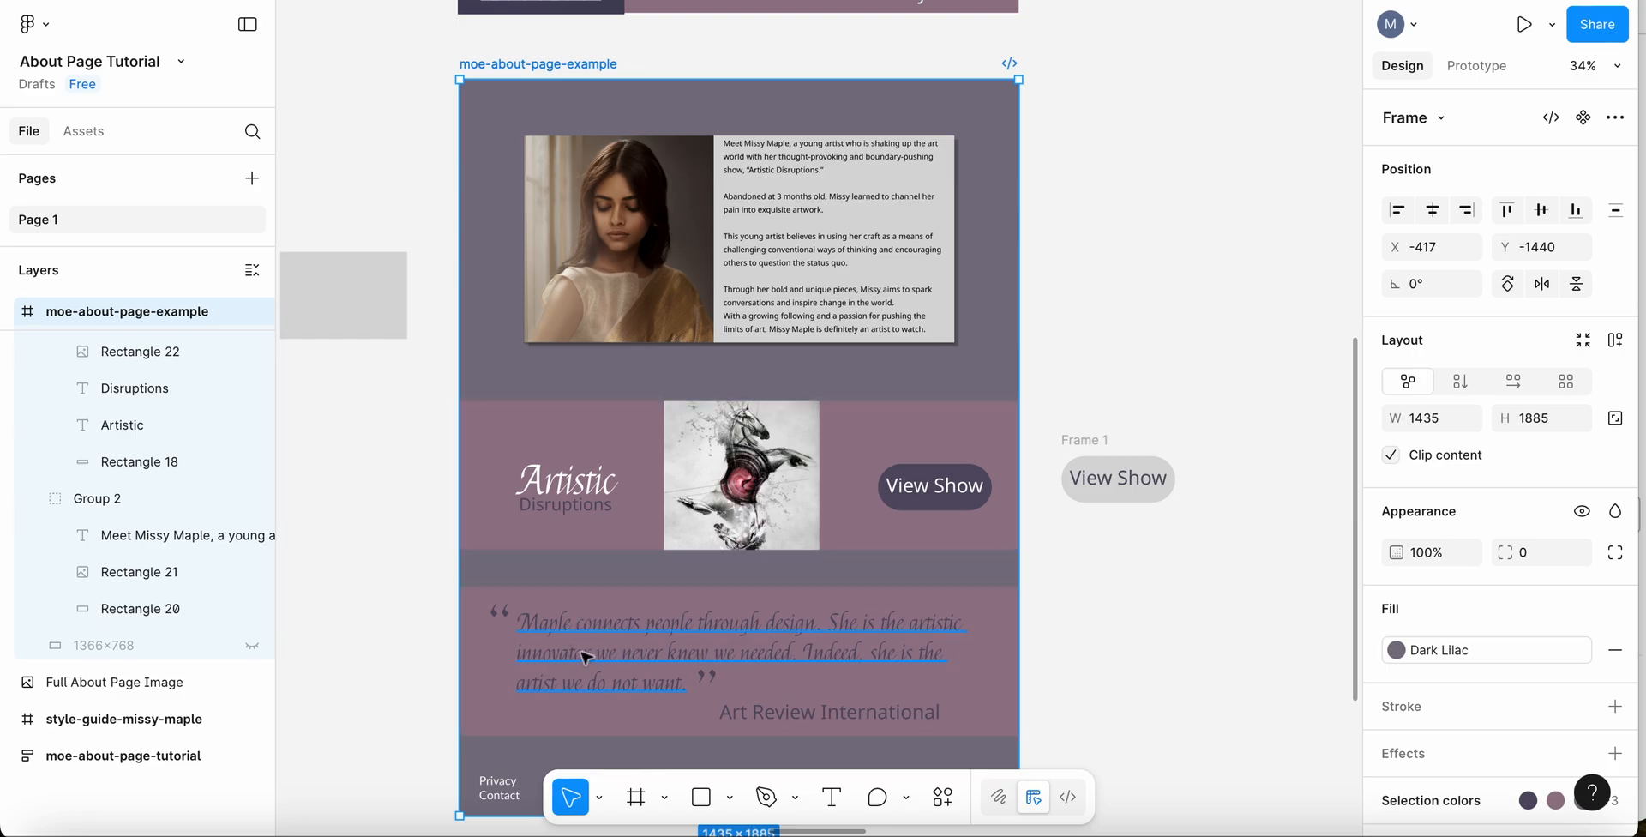
- Move the Maple quote text around its band and return it to X 146, Y 1354
left_click(635, 632)
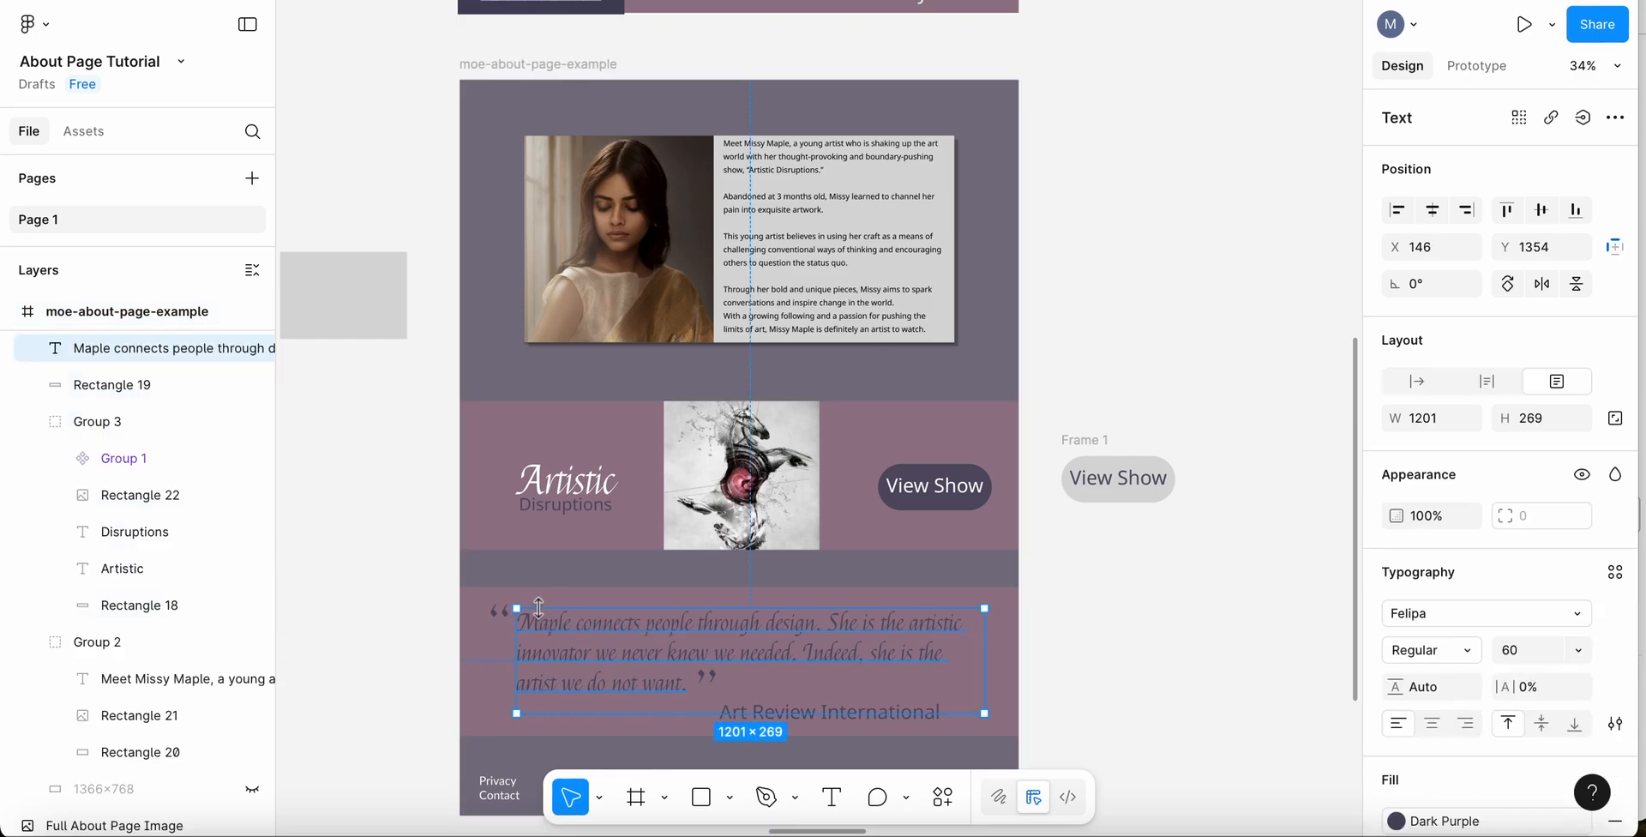
left_click_drag(594, 632, 553, 640)
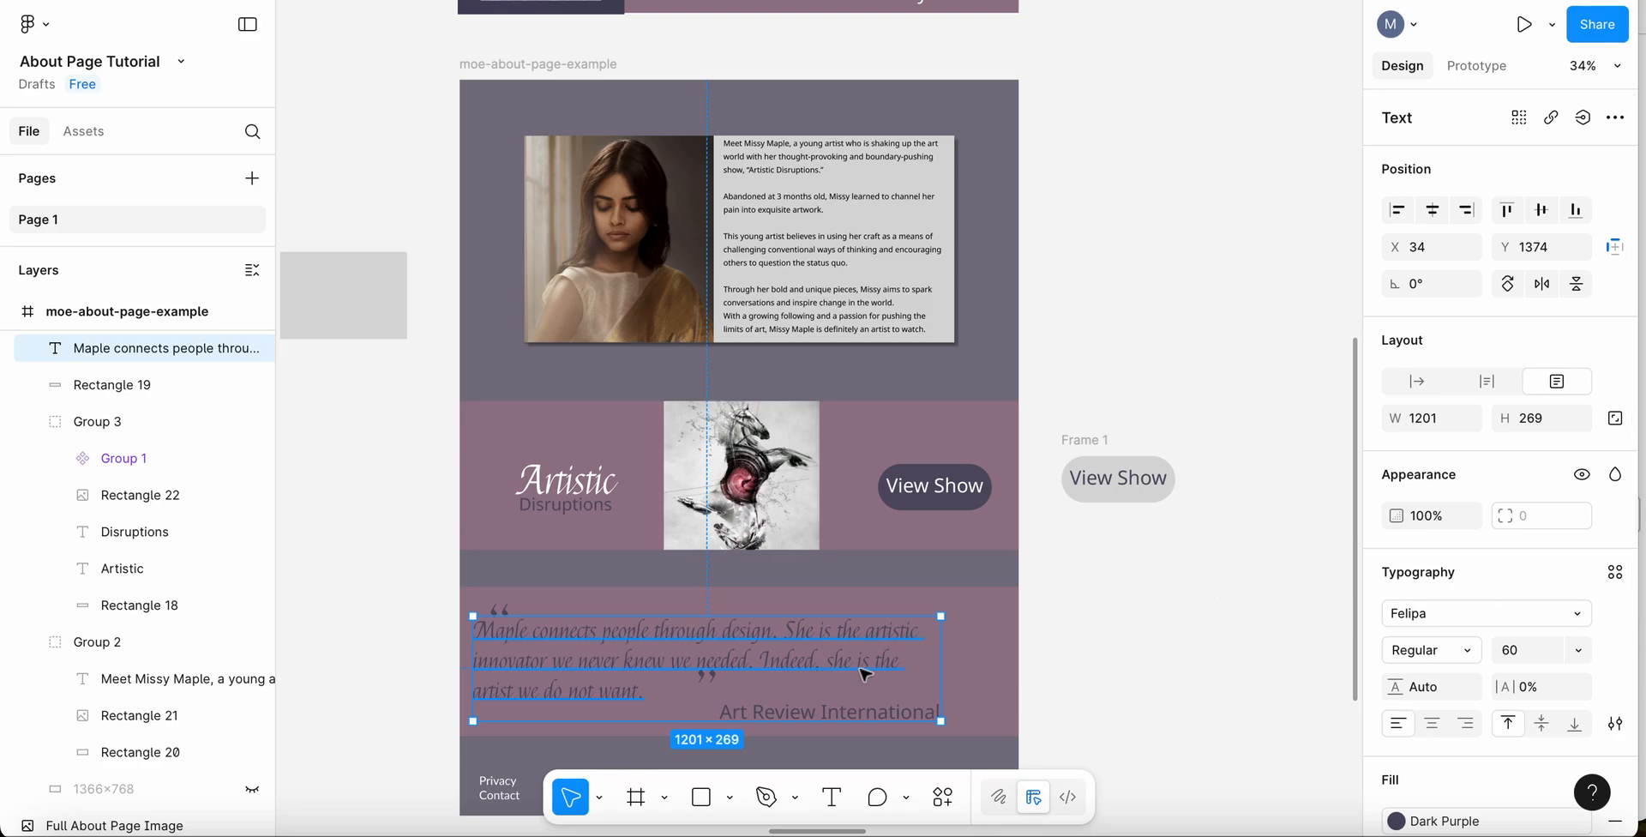
left_click_drag(864, 673, 1021, 655)
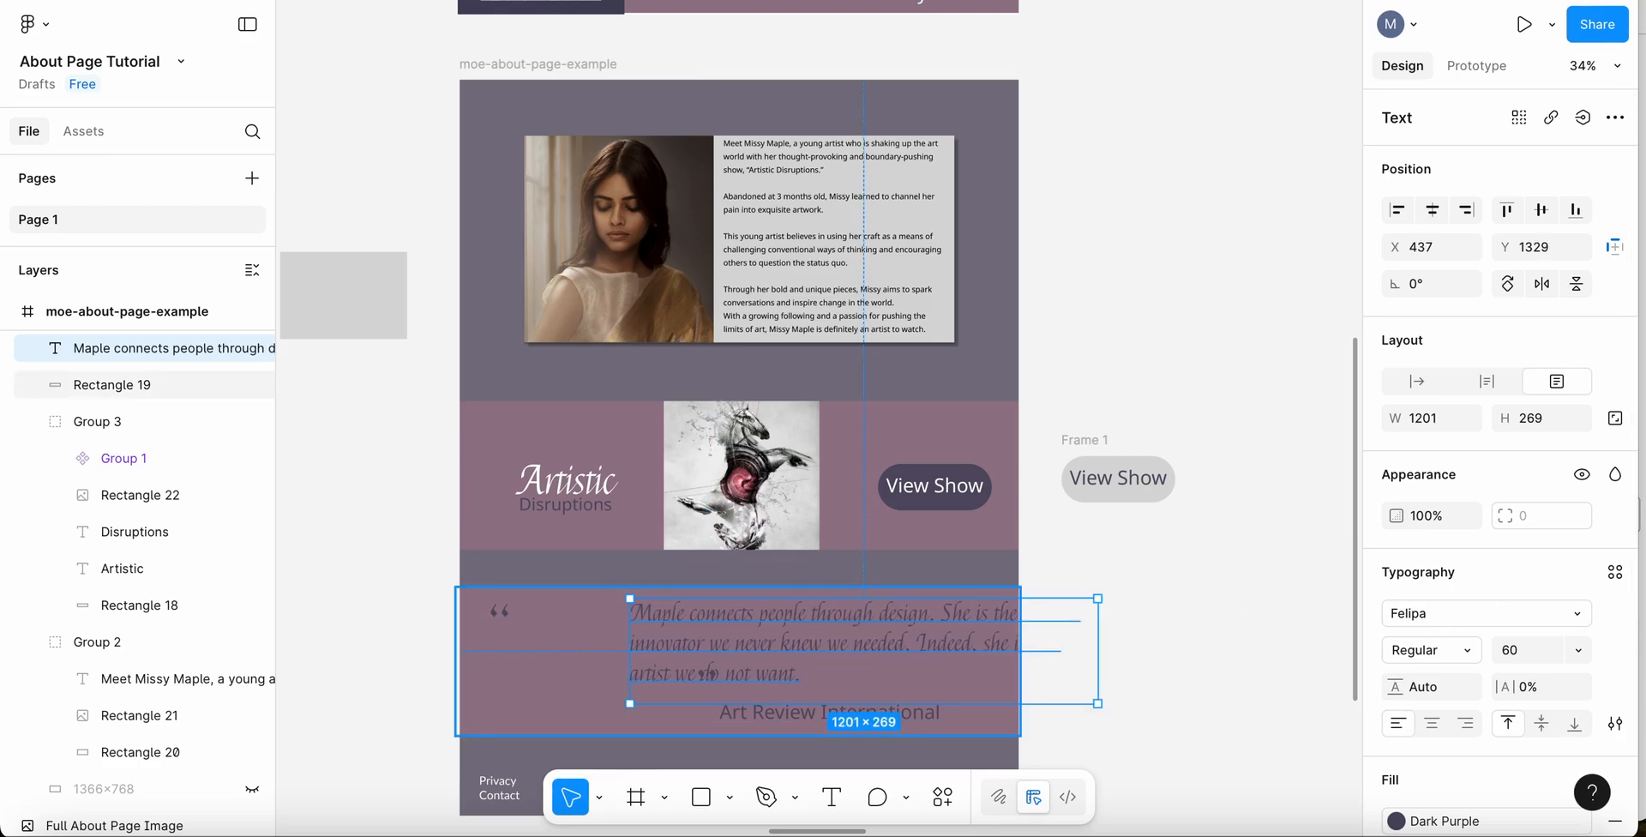
left_click_drag(705, 673, 591, 682)
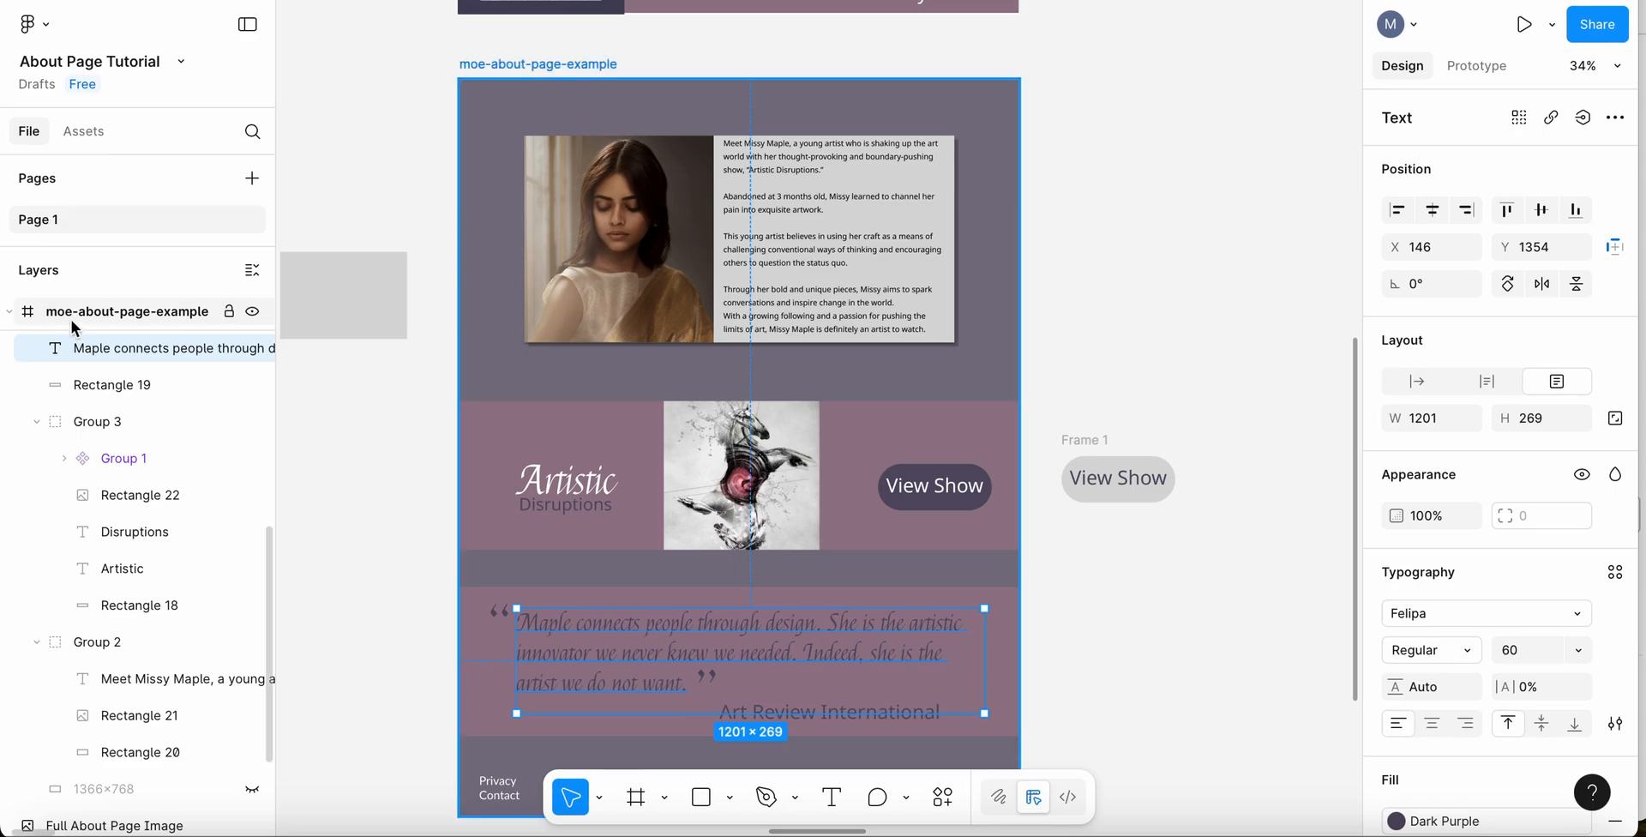
- Collapse and re-expand the layer list, and select the View Show button's Group 1 layer
left_click(10, 271)
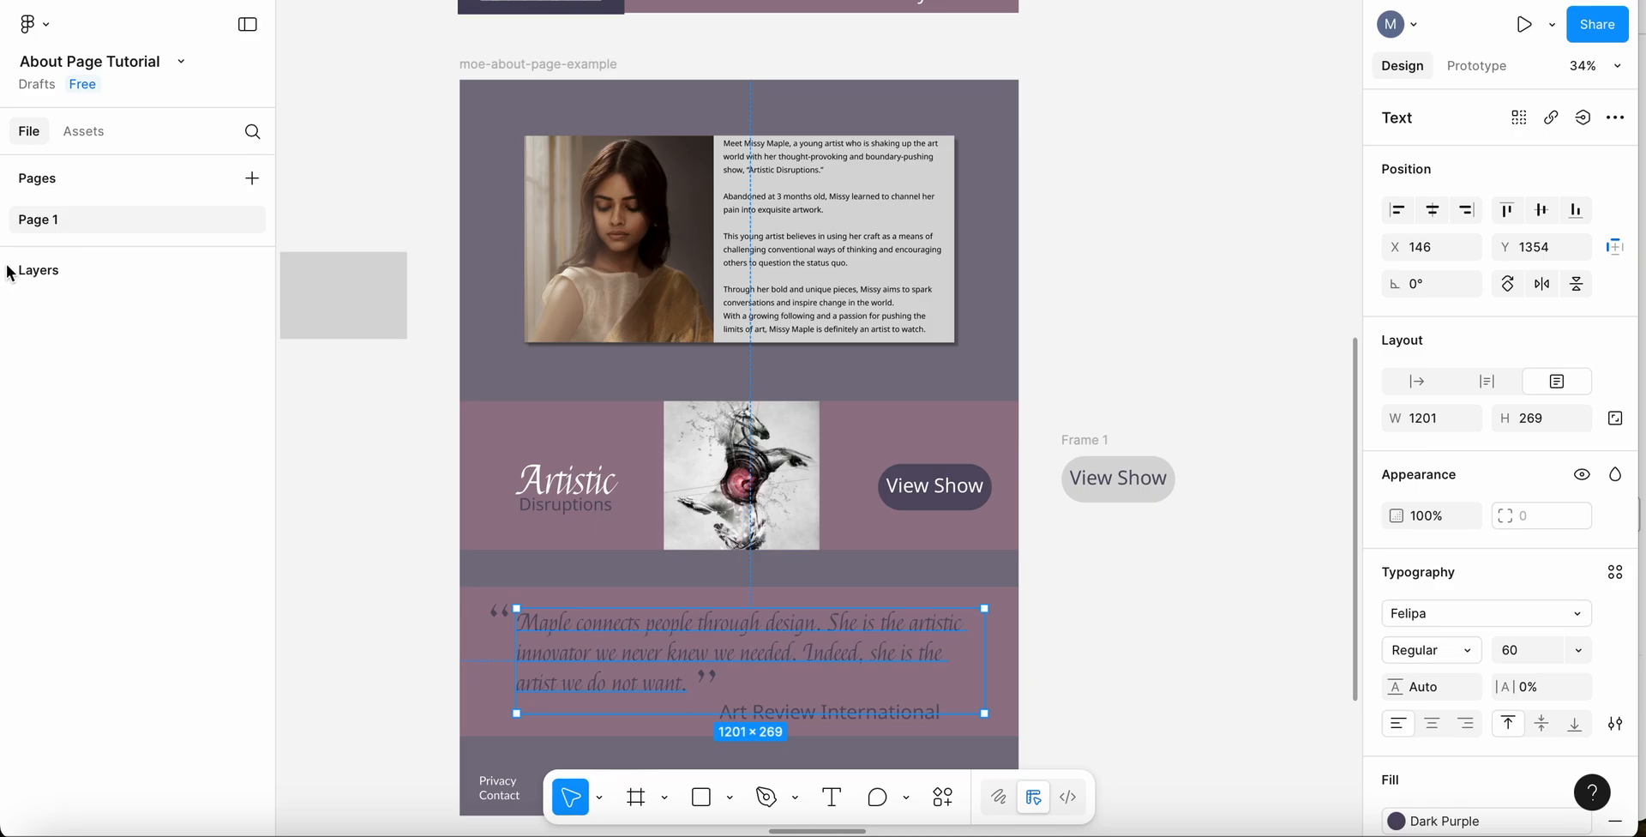
left_click(10, 272)
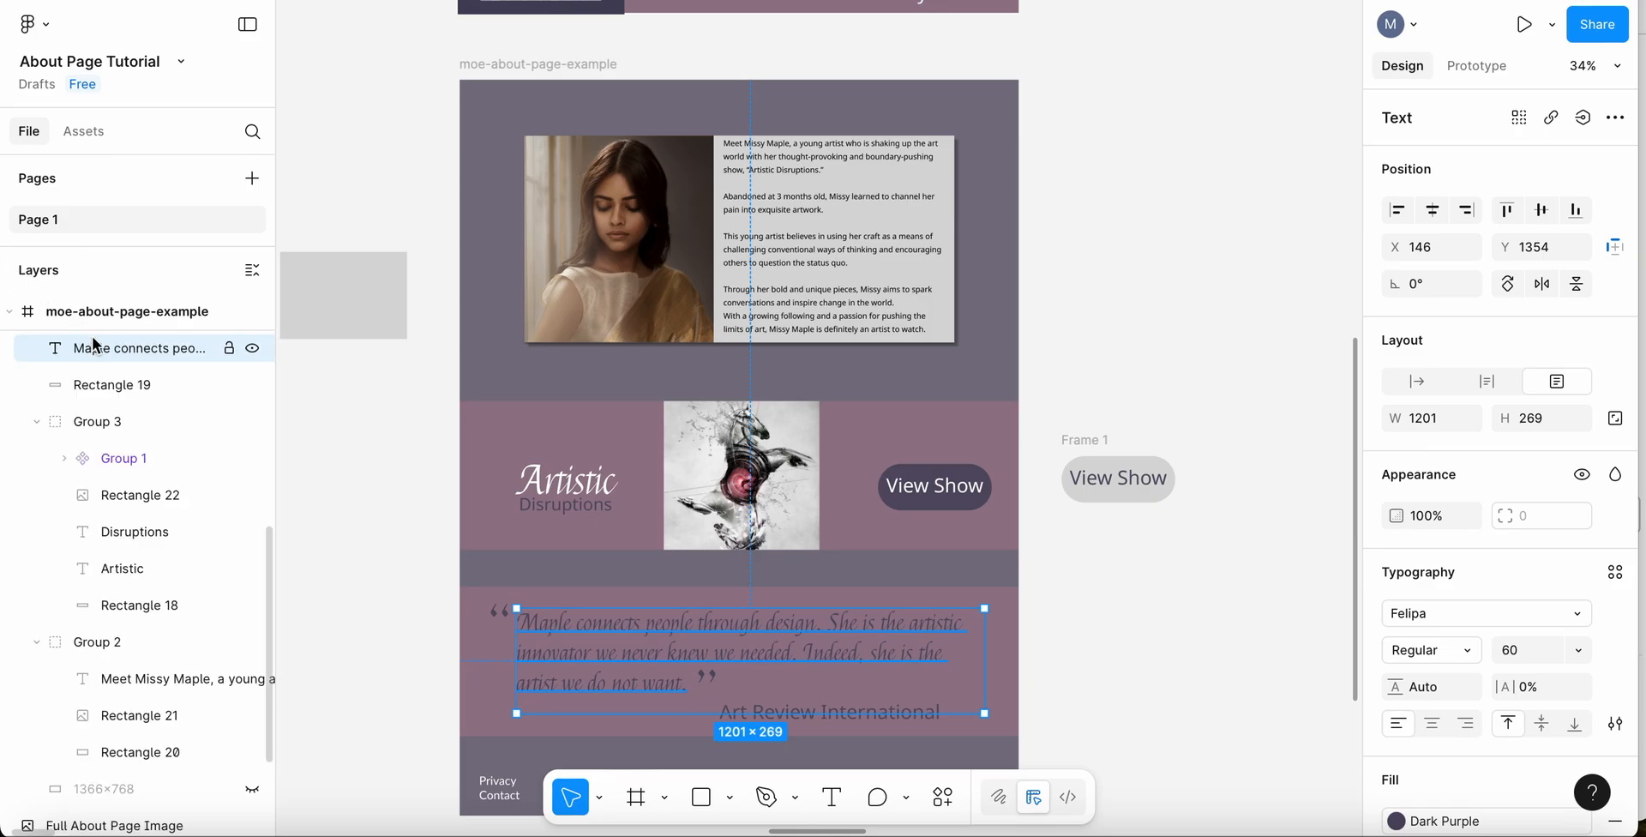
scroll(91, 336, "down", 1)
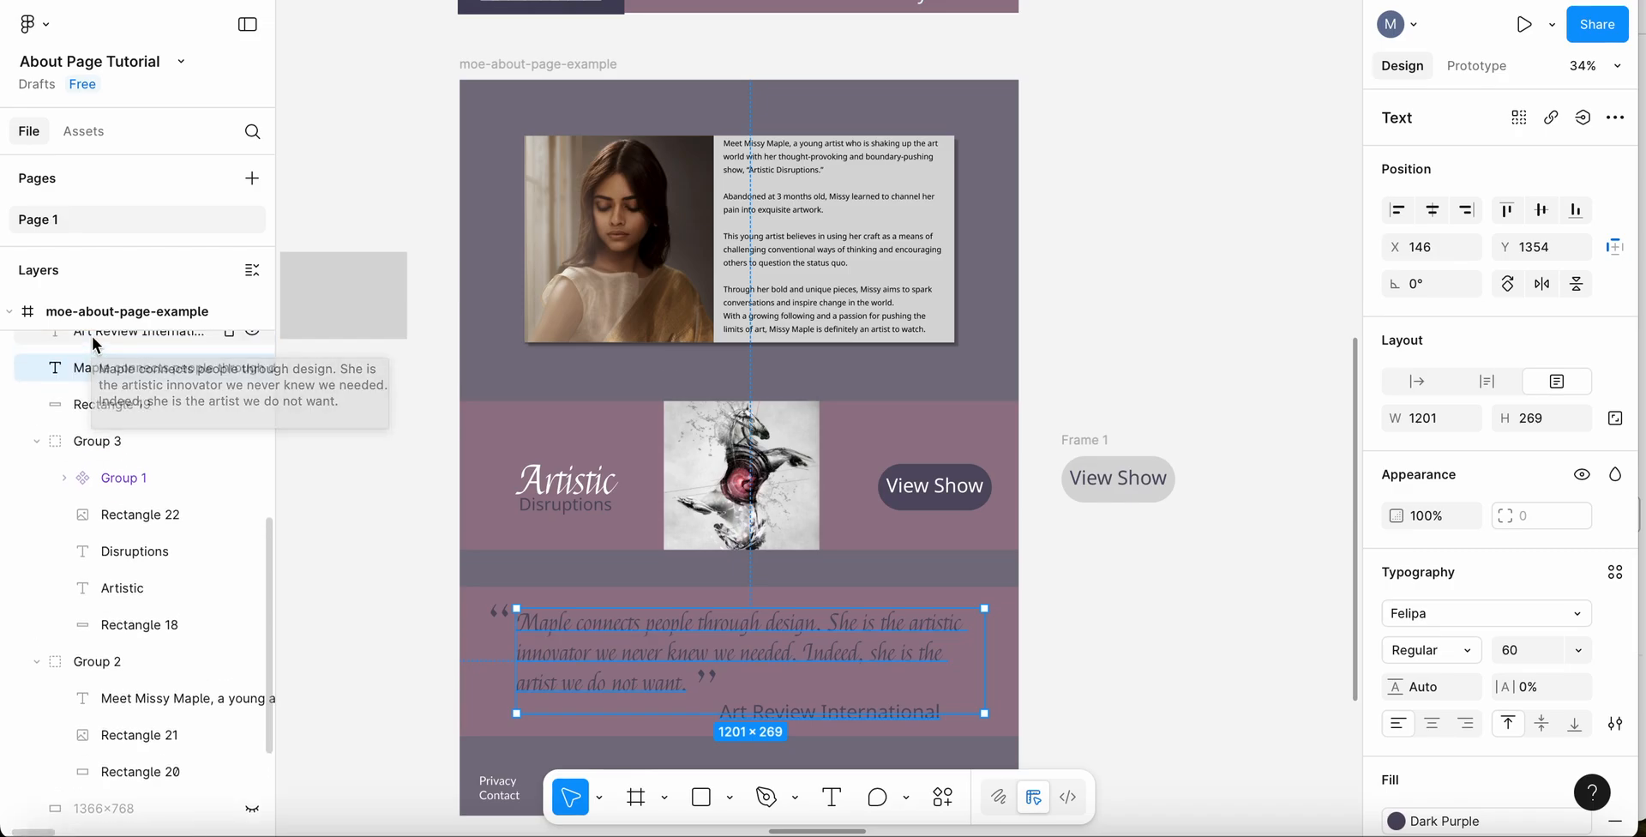
scroll(95, 352, "up", 2)
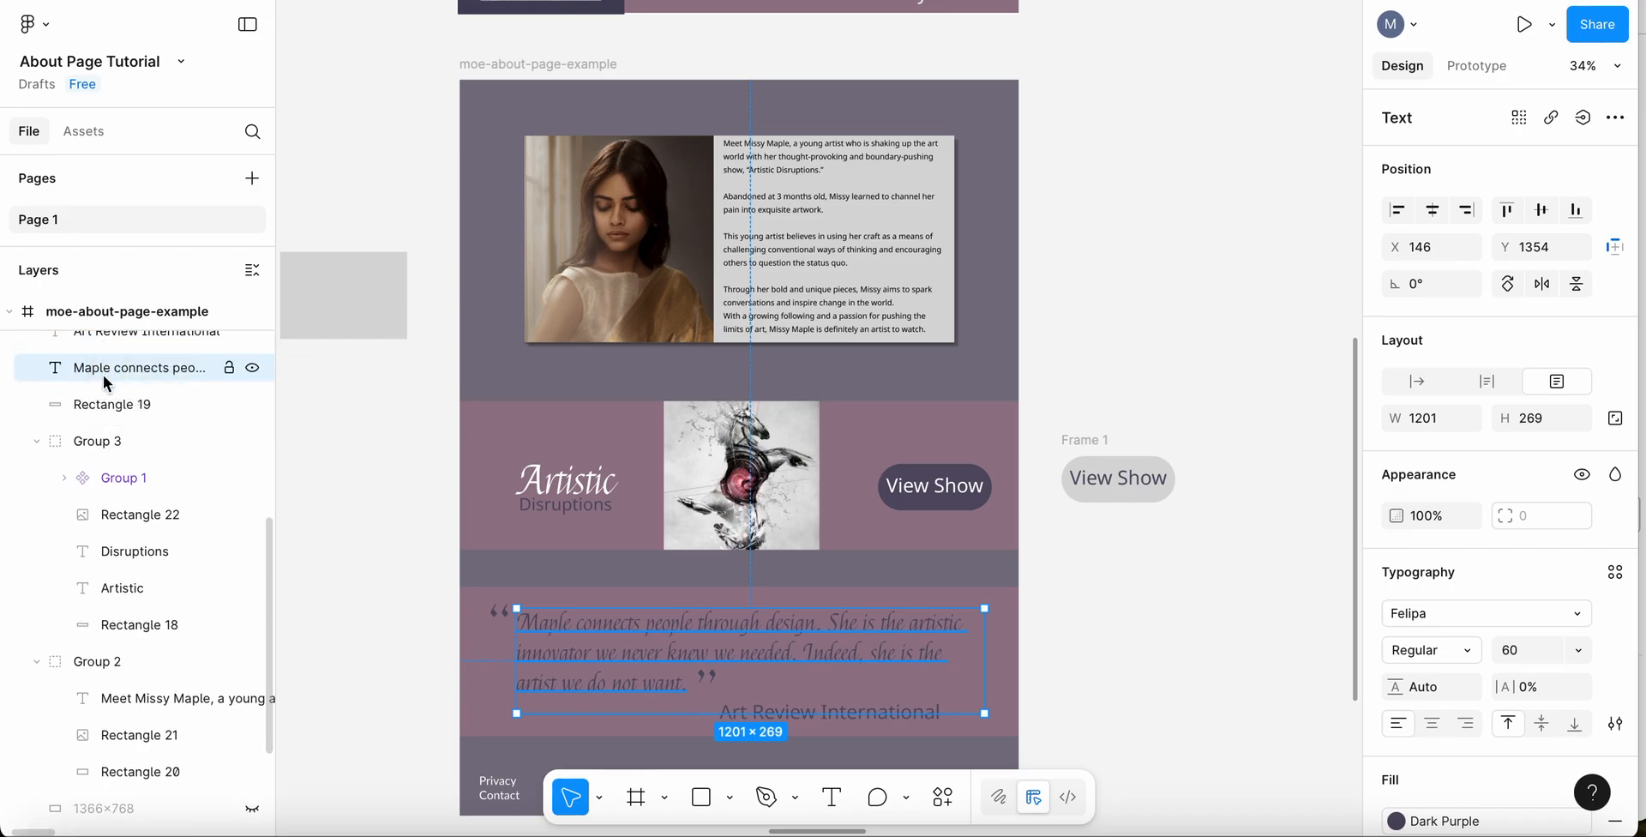
left_click(116, 479)
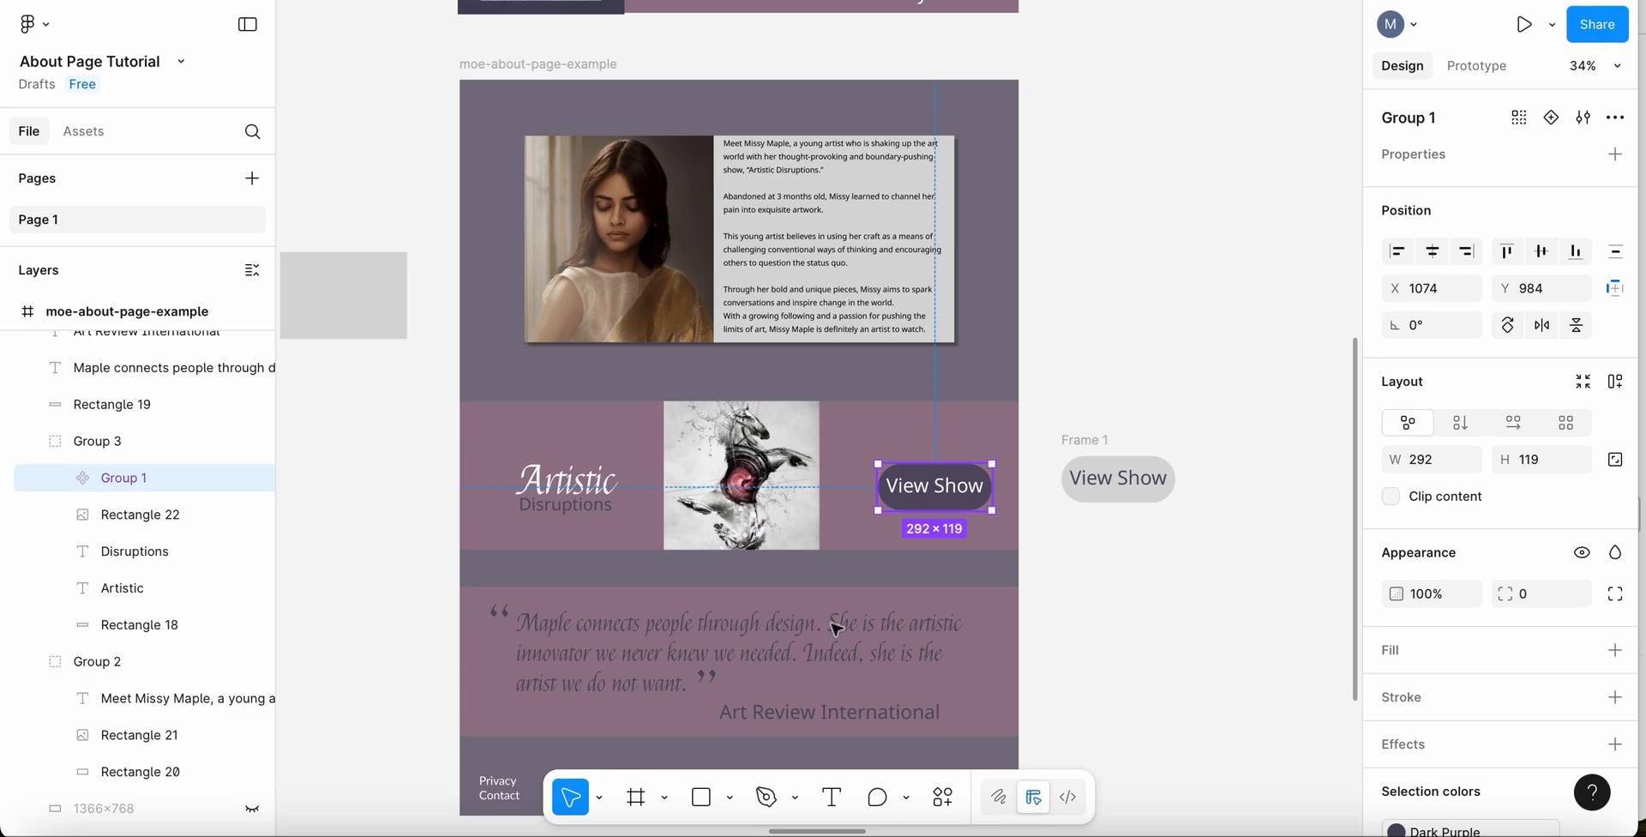
- Pan across the canvas with the Hand tool to the moe-about-page-tutorial frame and back to the example page
left_click(601, 798)
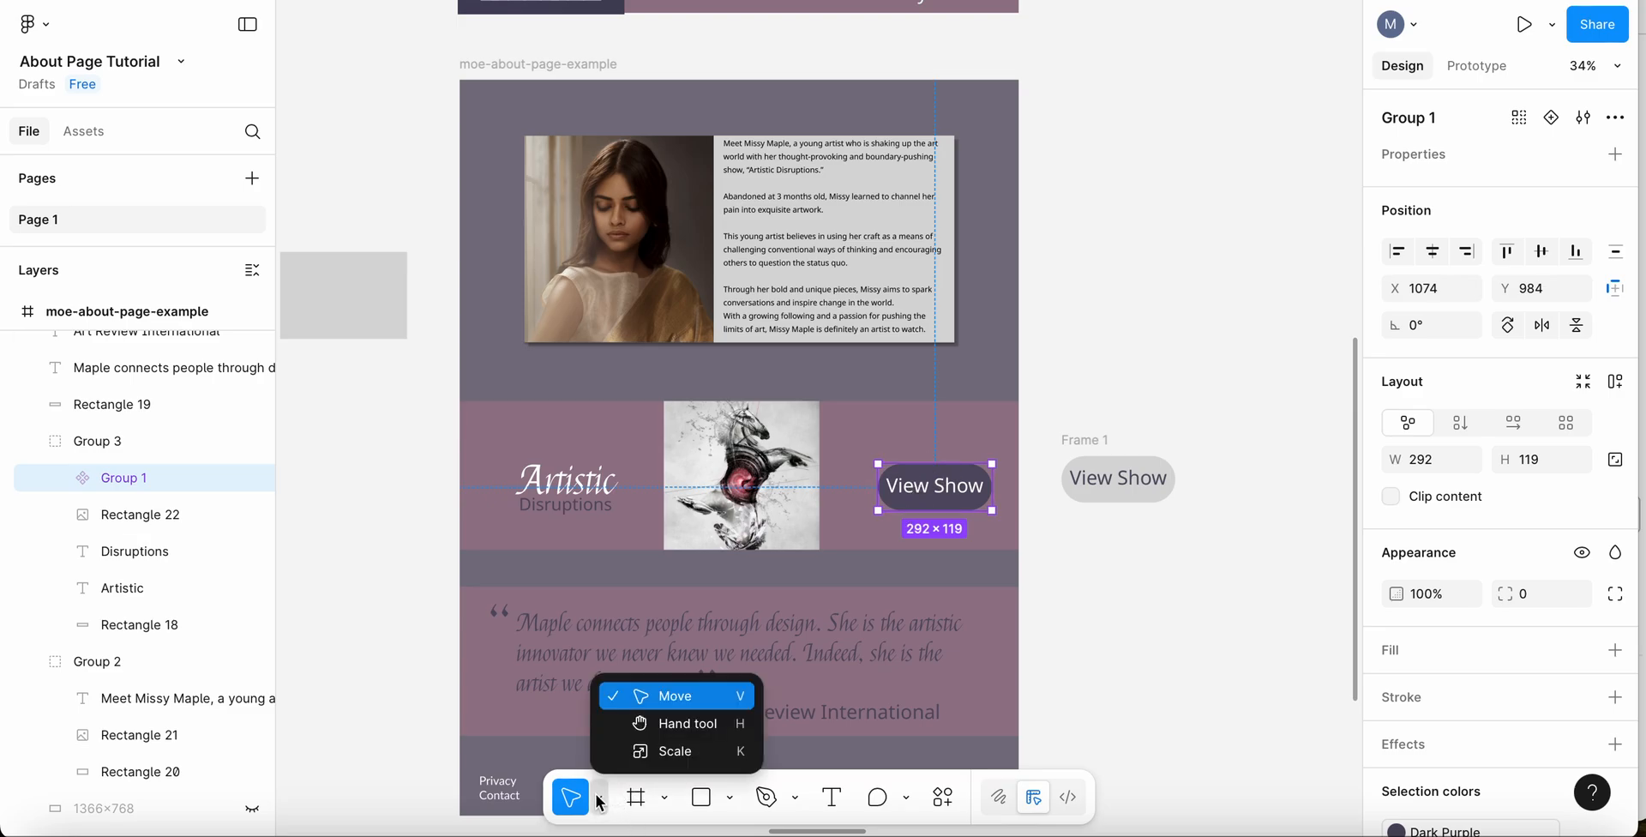
left_click(668, 725)
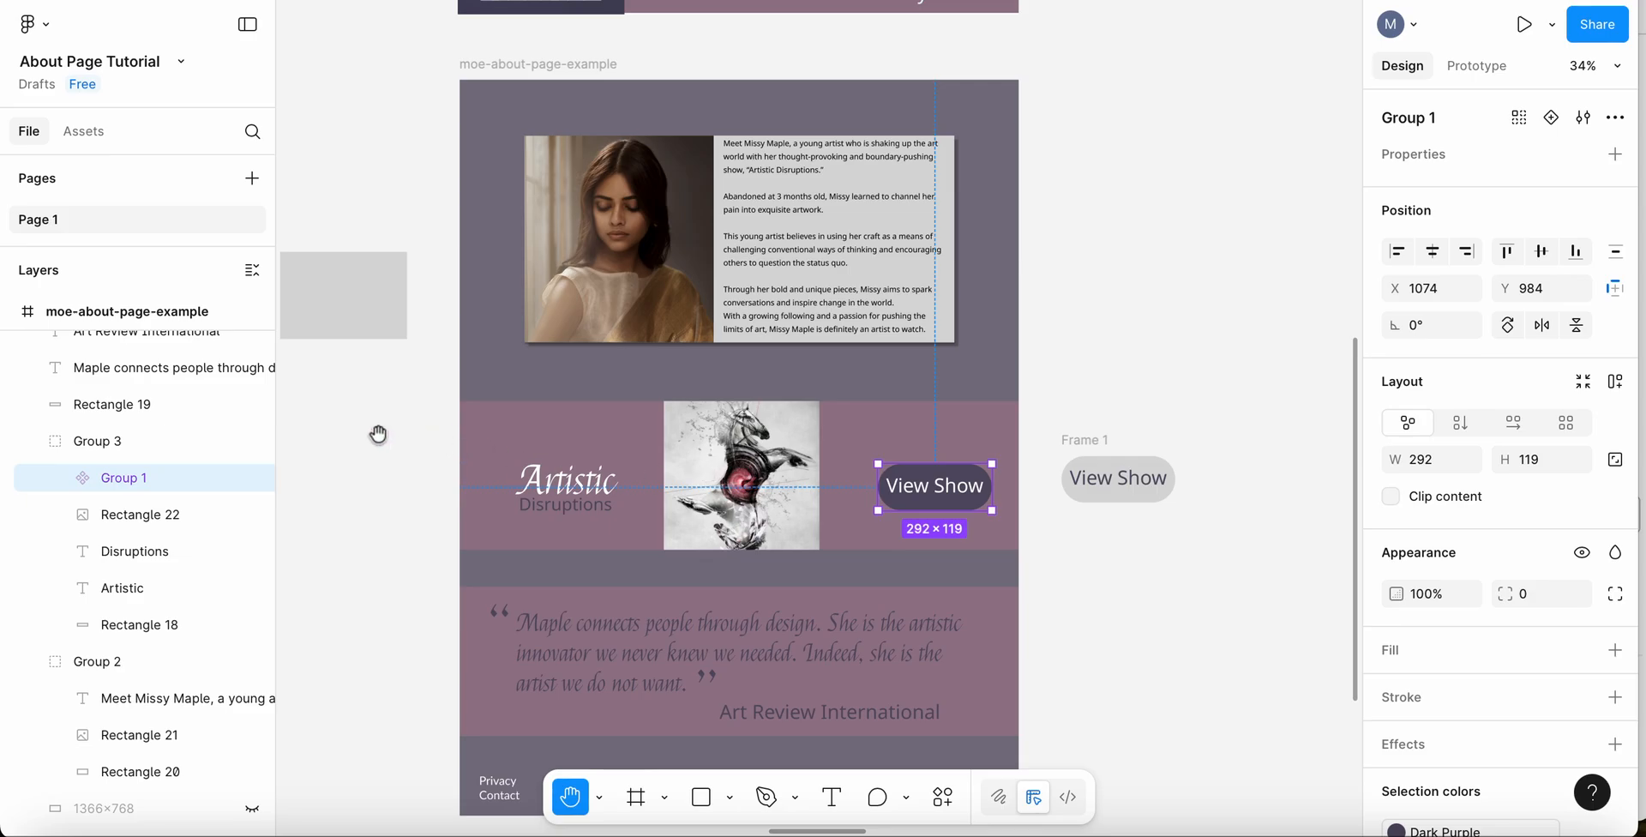
left_click_drag(320, 456, 1645, 430)
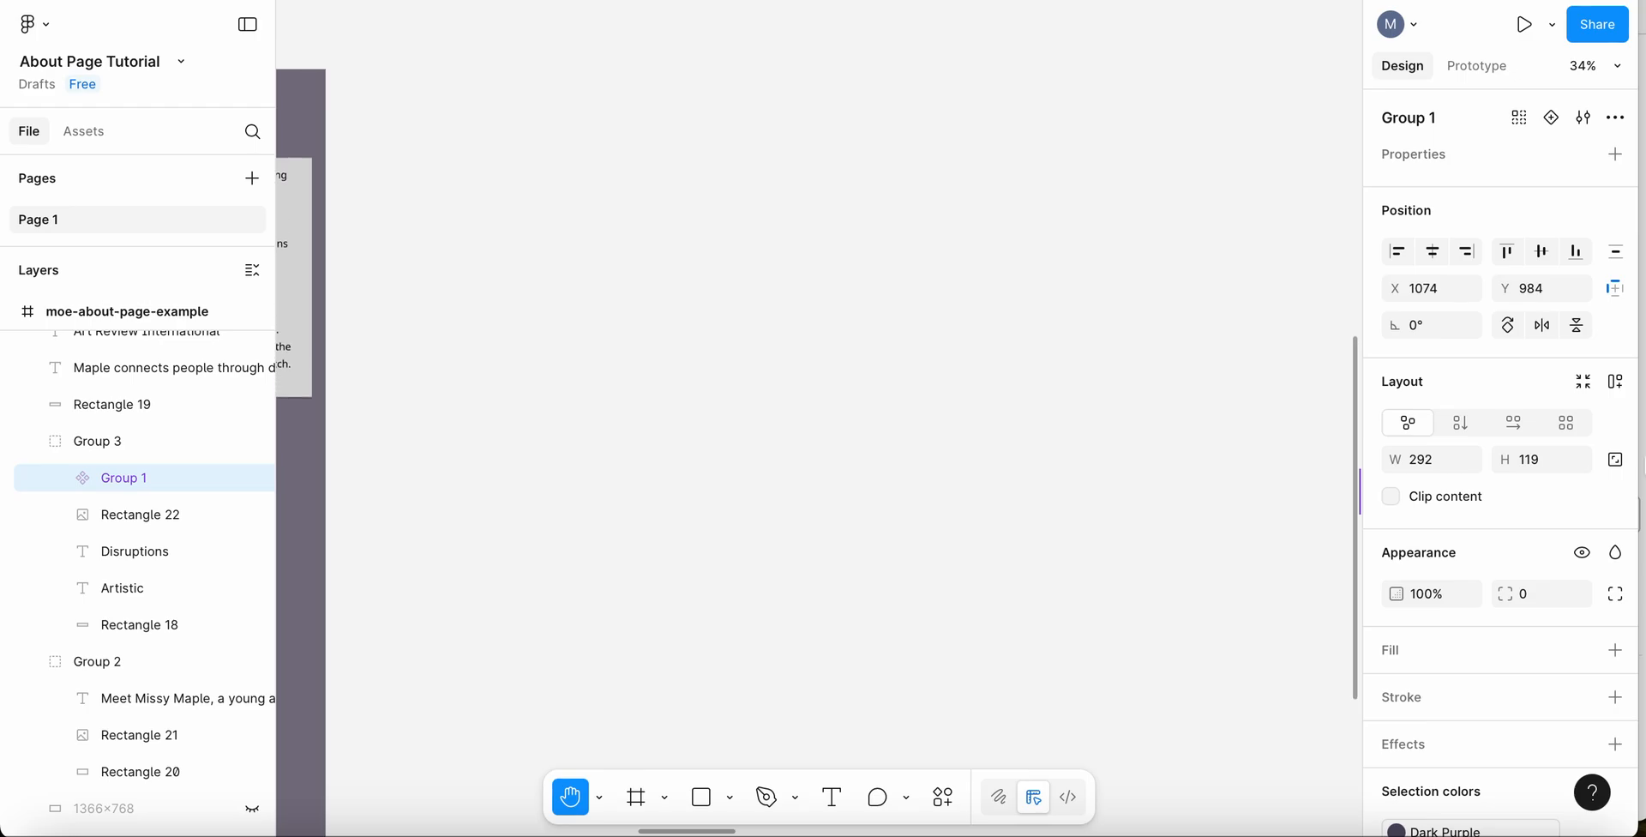
left_click_drag(672, 385, 1304, 361)
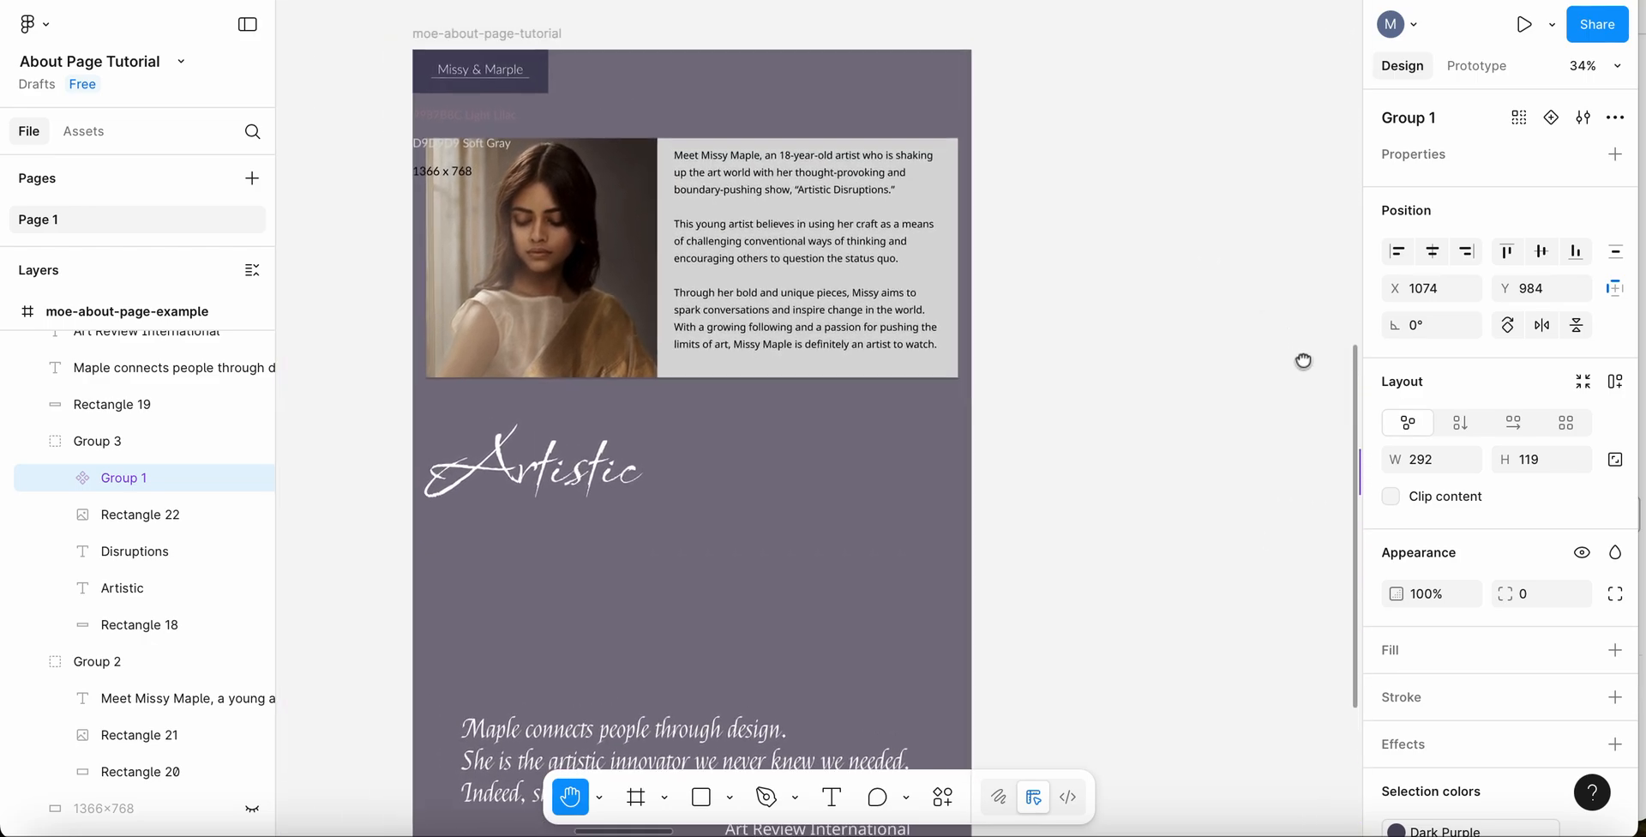
left_click_drag(1253, 286, 2, 378)
left_click_drag(806, 642, 443, 589)
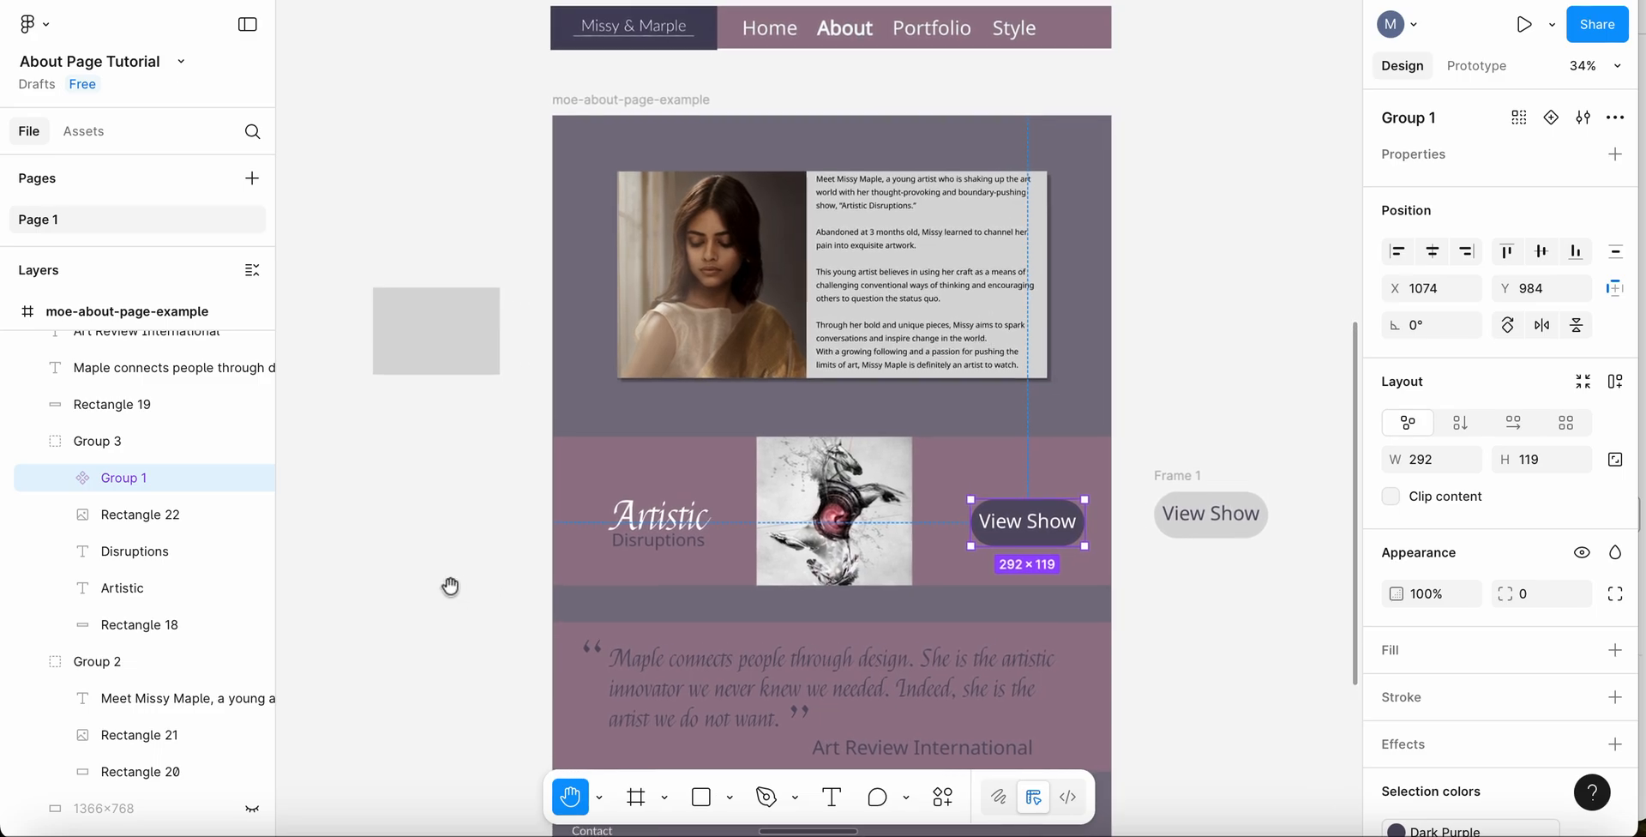
- Switch back to the Move tool and clear the current selection
left_click(599, 797)
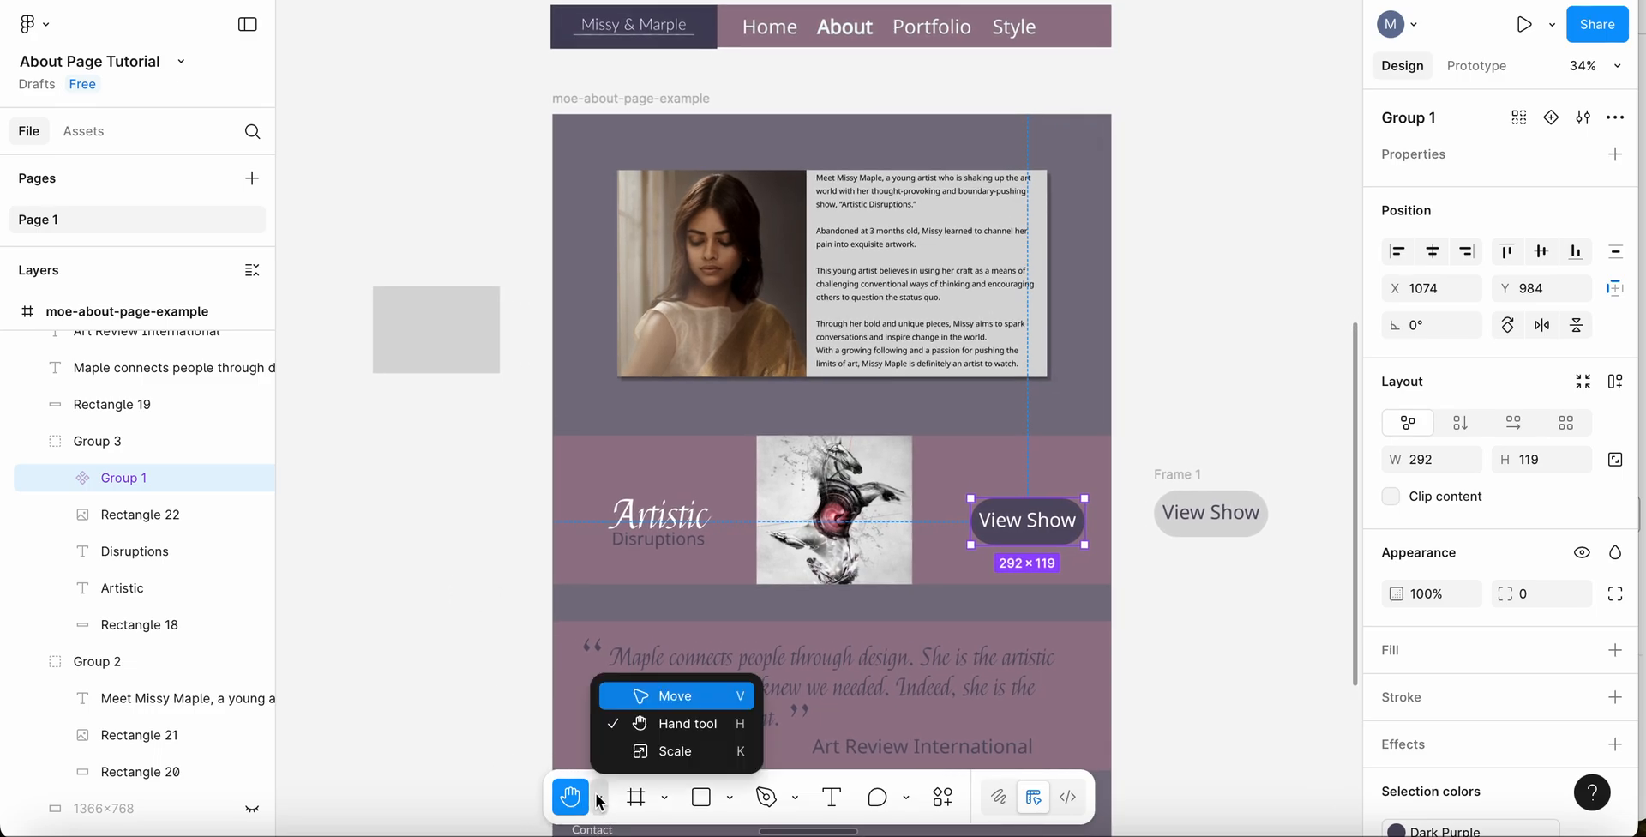
left_click(645, 696)
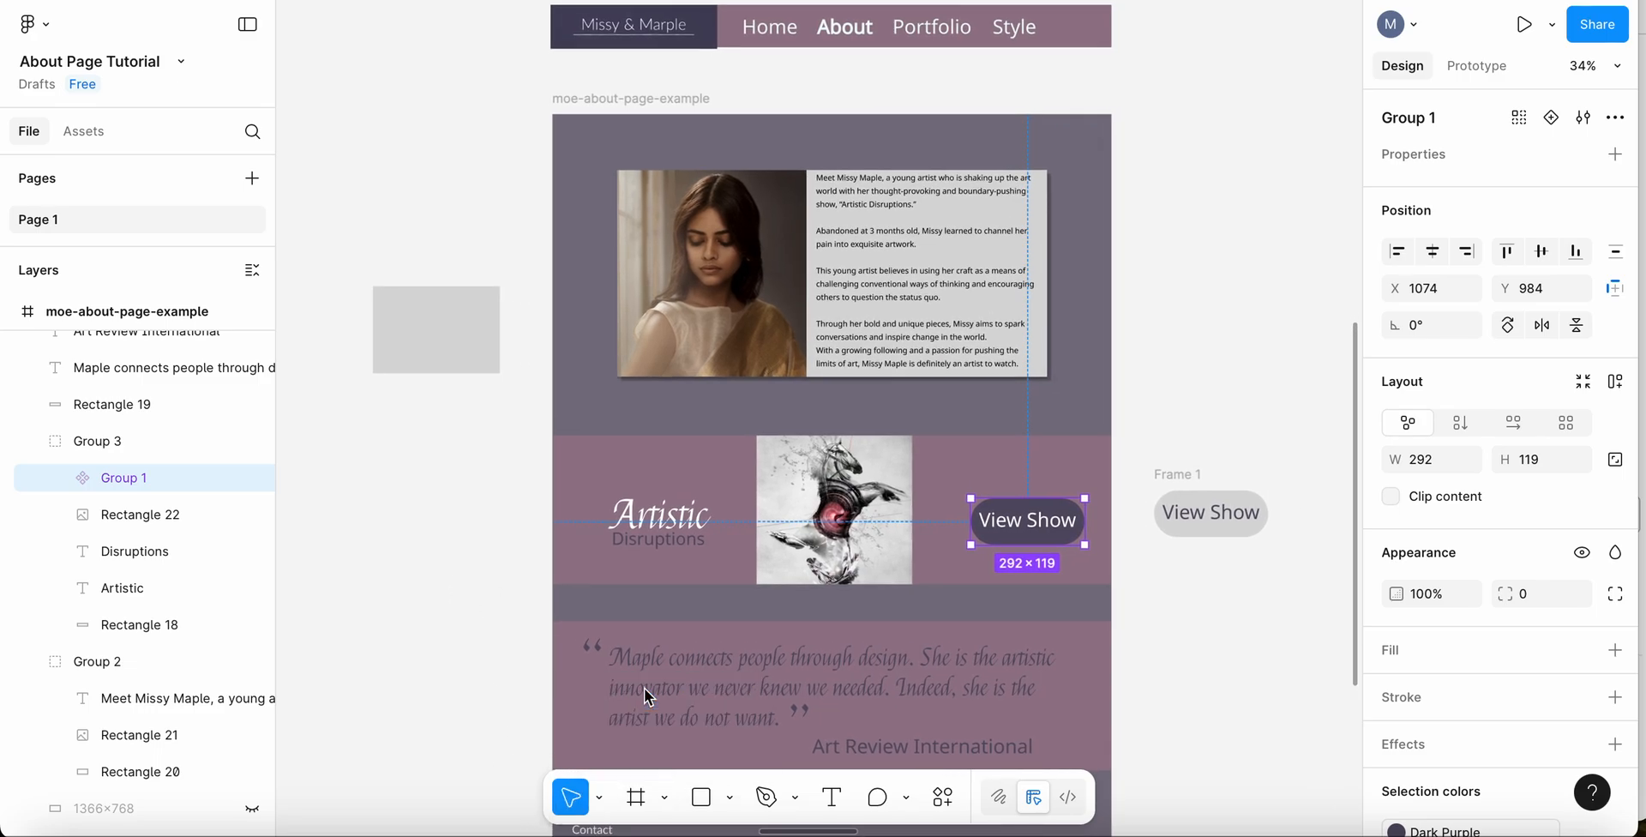
left_click(352, 165)
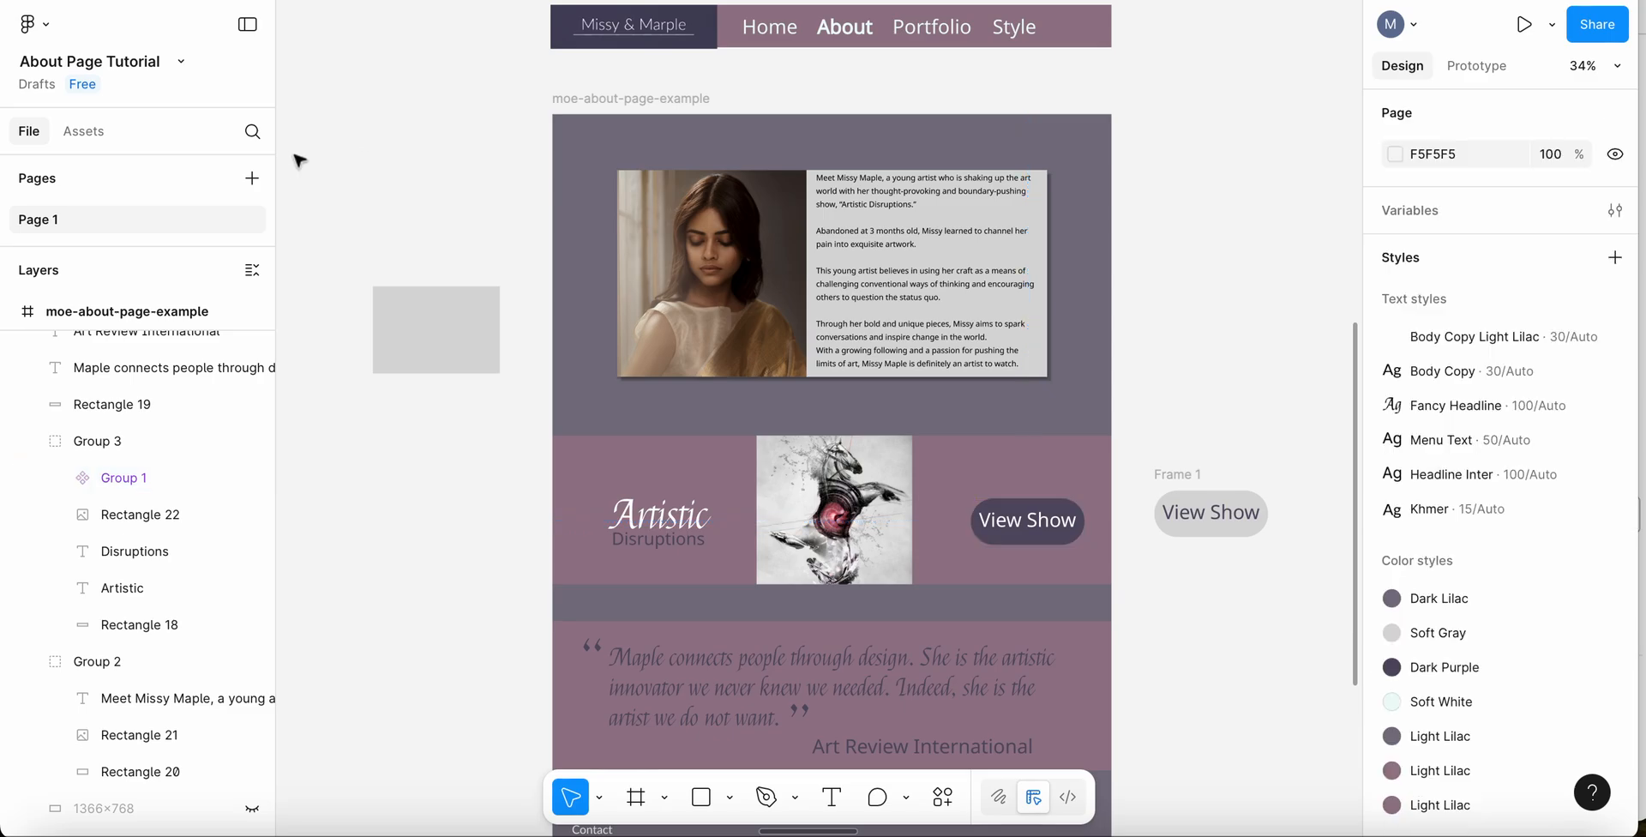
- View the moe-about-page-tutorial frame again and return to the example page, selecting its artist bio group
left_click_drag(496, 172, 943, 194)
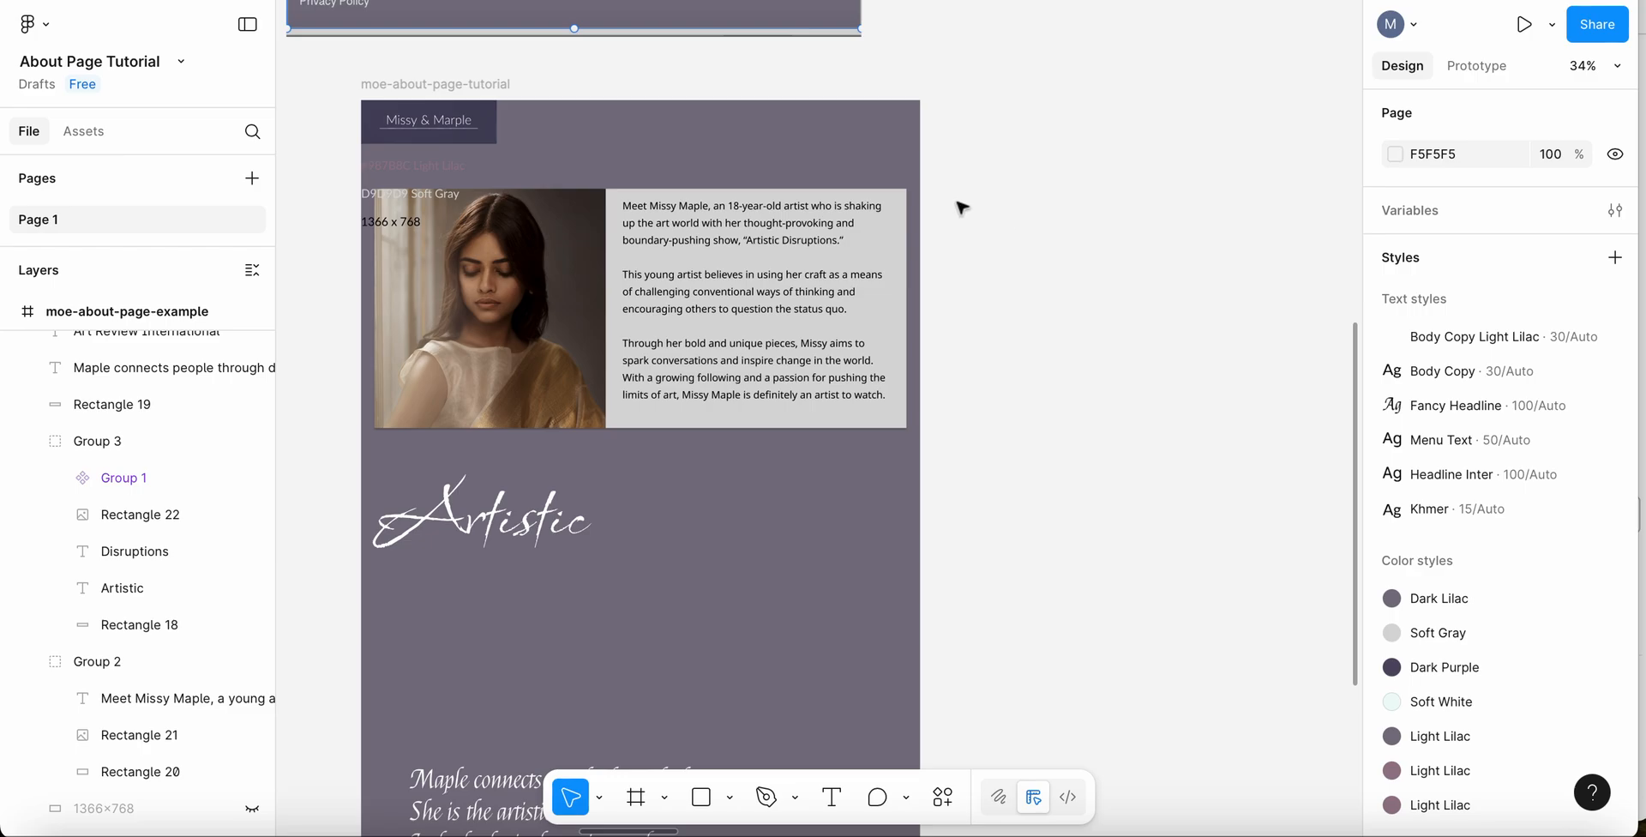
left_click_drag(957, 202, 1372, 202)
scroll(1195, 173, "right", 2)
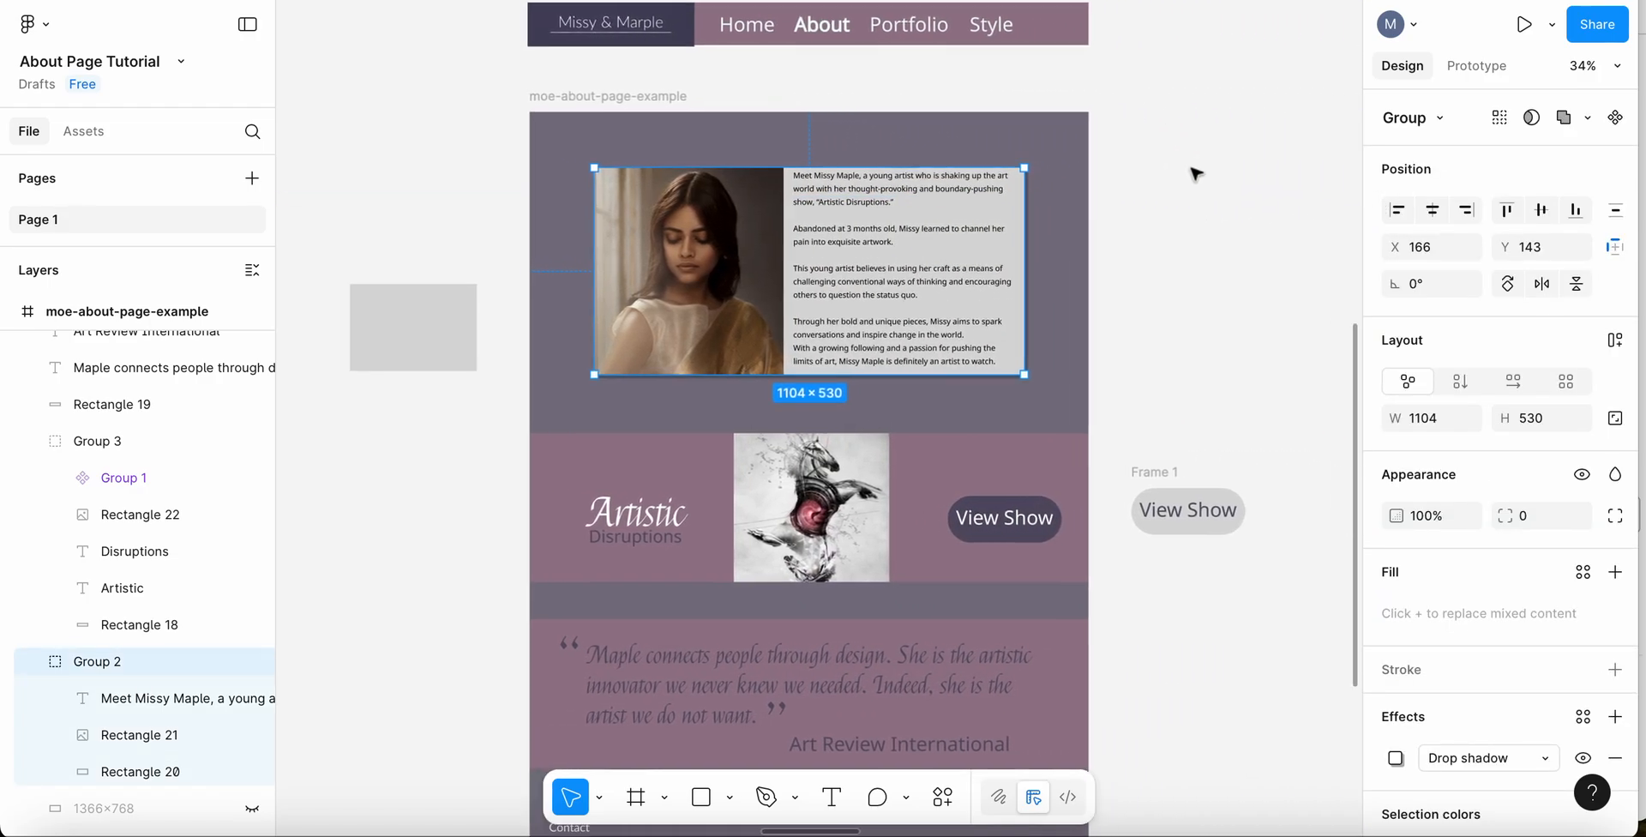
- Draw a custom frame of about 1230 × 1564 on the empty canvas beside the example page, and delete it
scroll(1195, 172, "up", 1)
scroll(1195, 172, "right", 1)
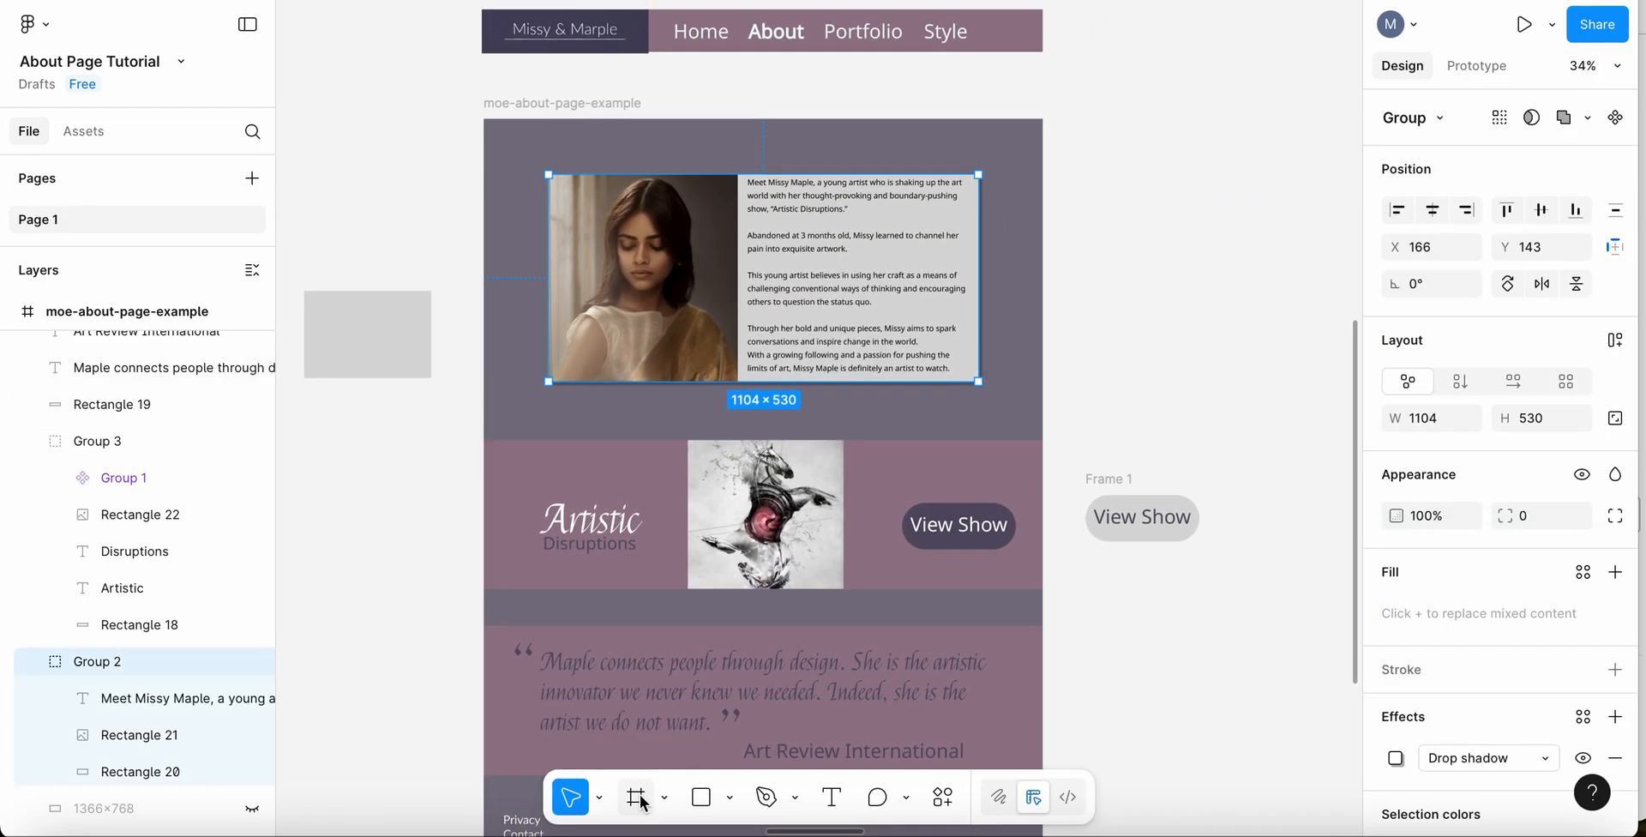
left_click(600, 802)
left_click(600, 802)
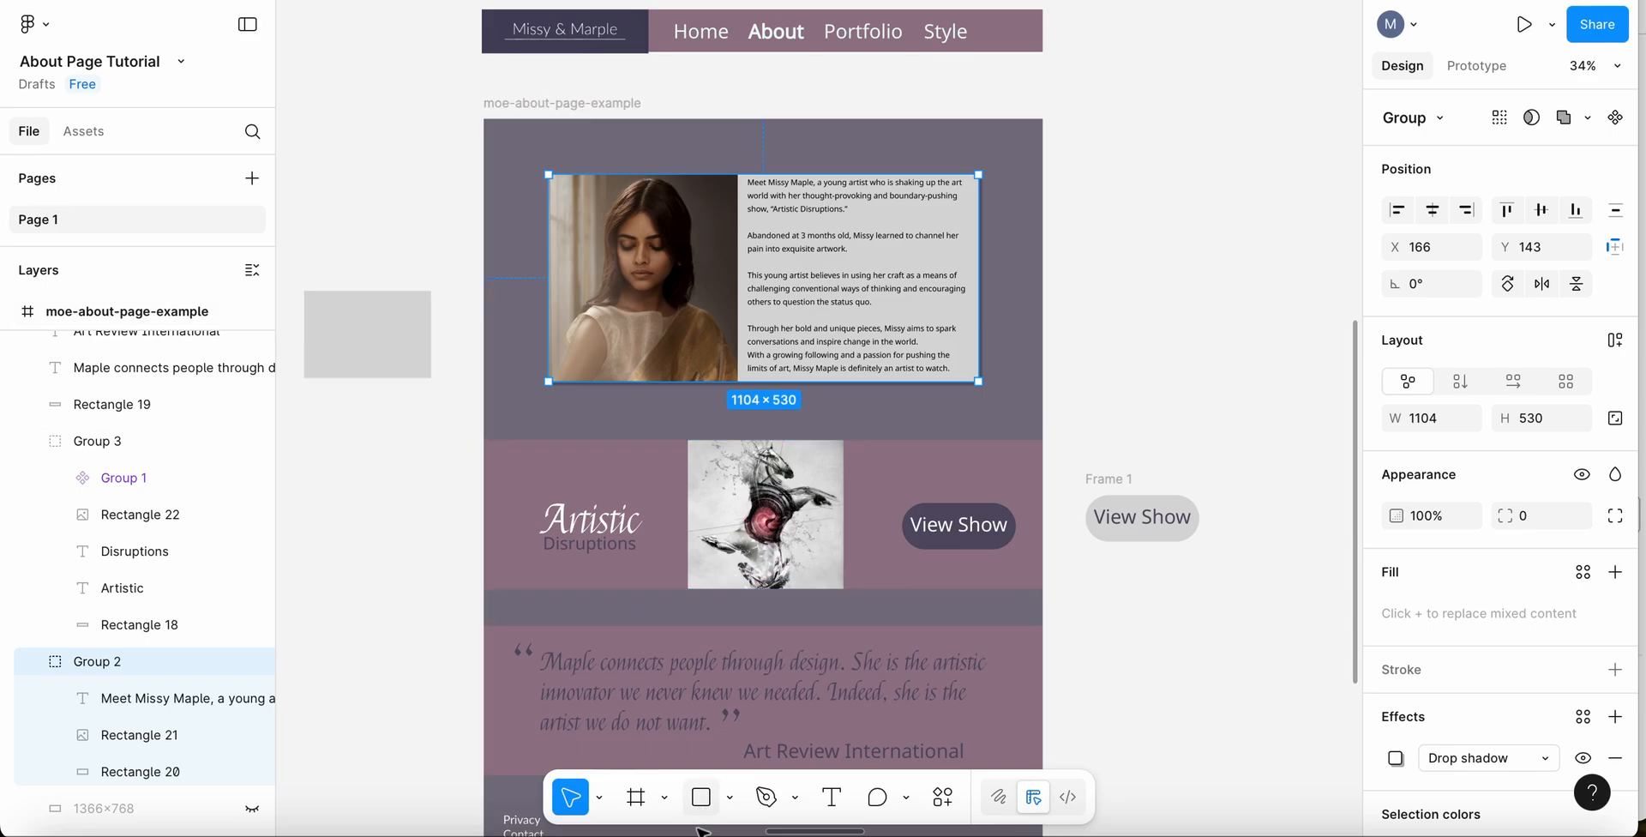
left_click(665, 800)
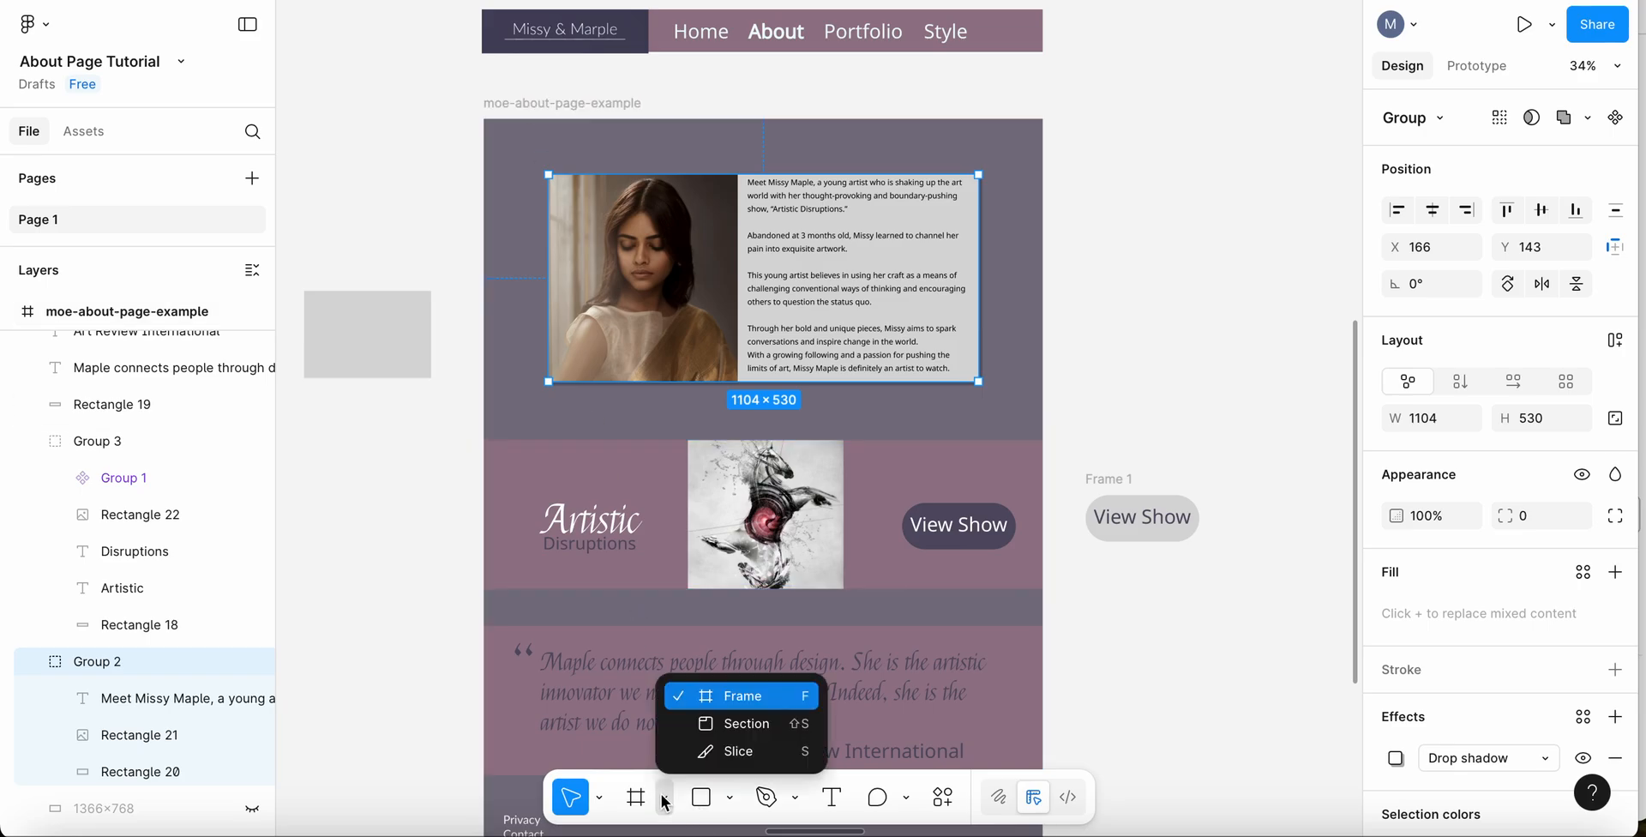
left_click(722, 698)
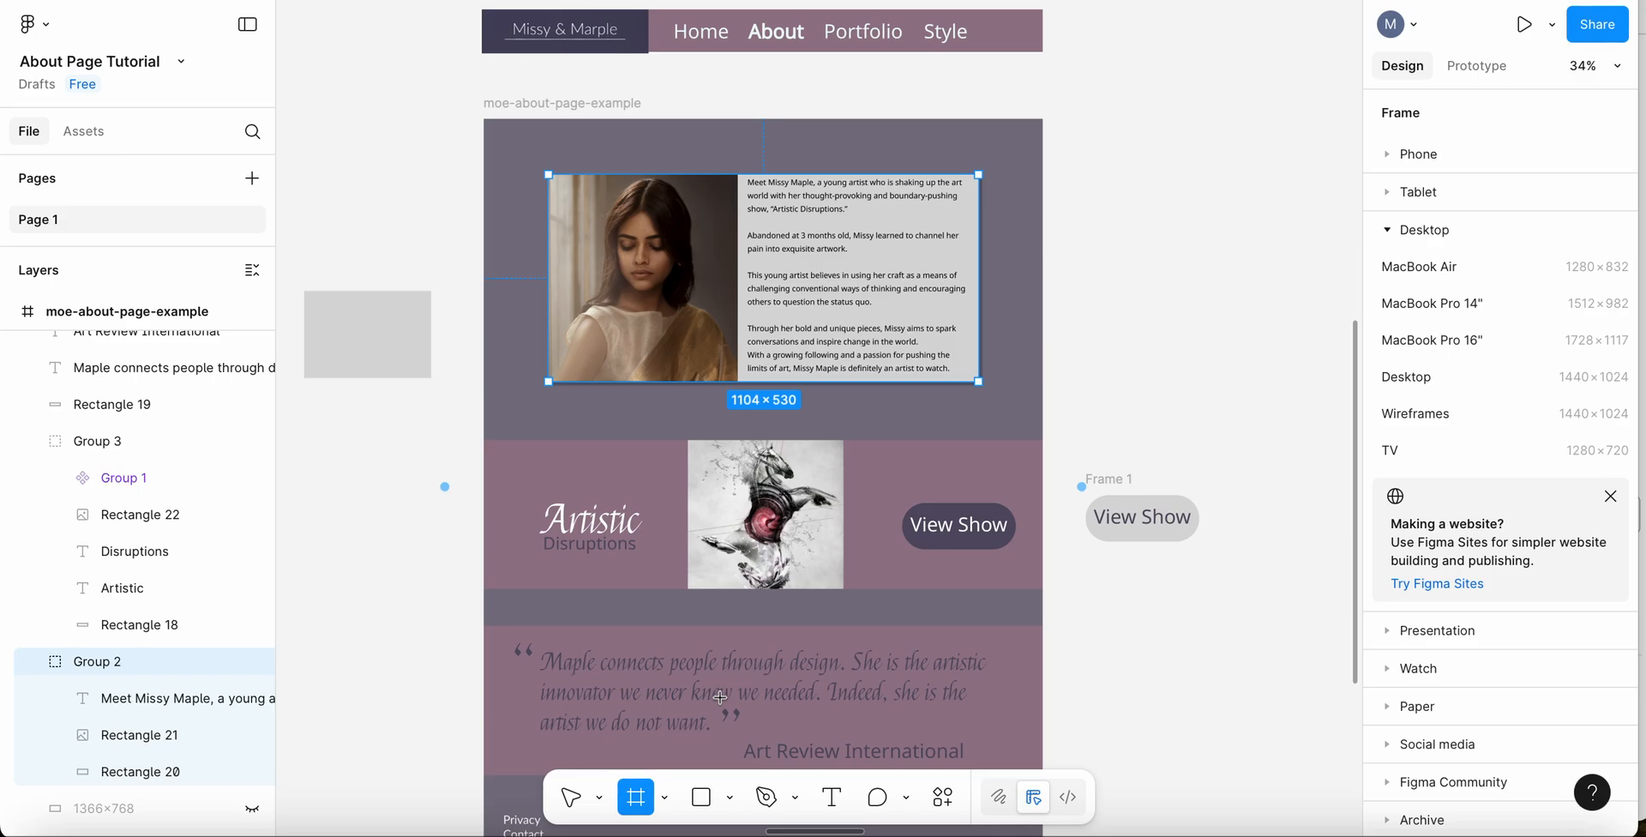
scroll(1342, 547, "right", 2)
scroll(1342, 547, "down", 1)
scroll(1342, 547, "left", 5)
scroll(1342, 547, "left", 4)
scroll(1342, 547, "up", 1)
scroll(1342, 547, "down", 2)
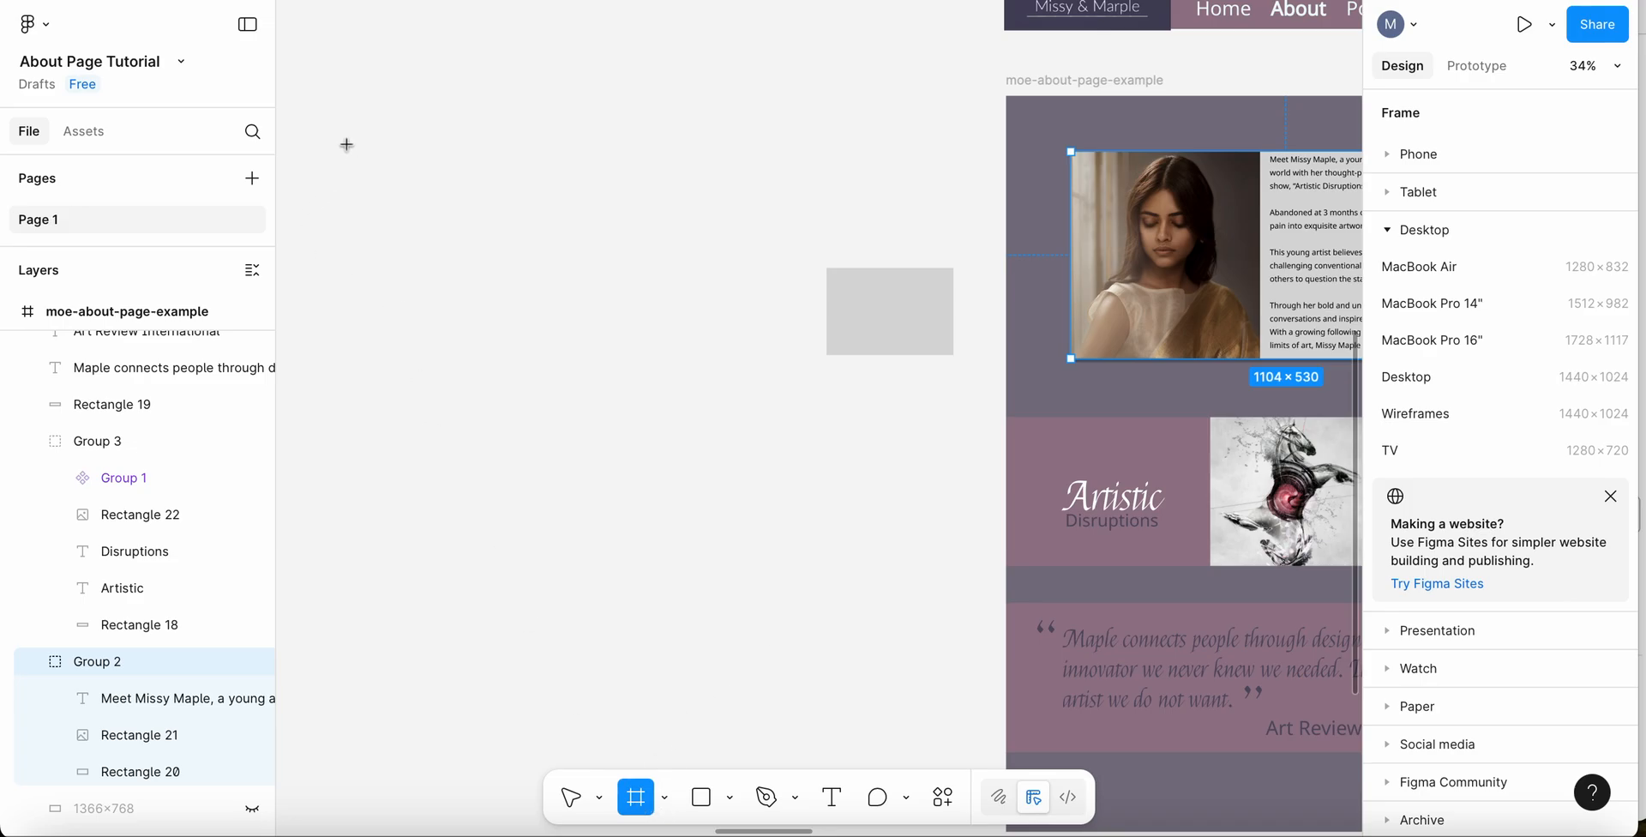
left_click_drag(346, 144, 823, 755)
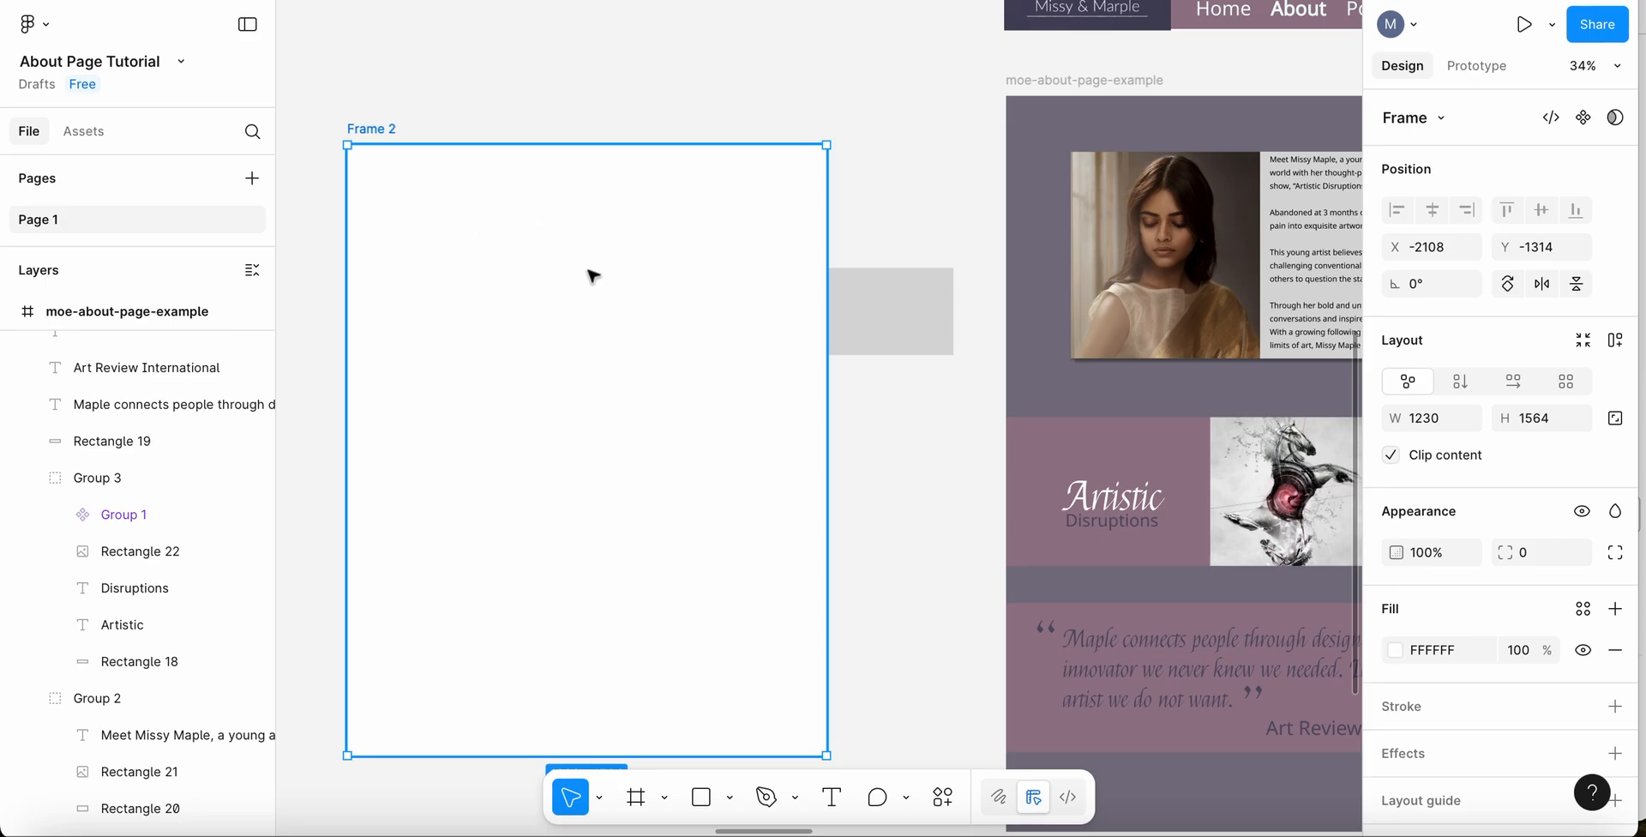
key("Delete")
- Add a frame to the canvas using the Desktop preset of 1440 × 1024
scroll(705, 271, "right", 10)
scroll(704, 271, "right", 2)
scroll(705, 271, "down", 1)
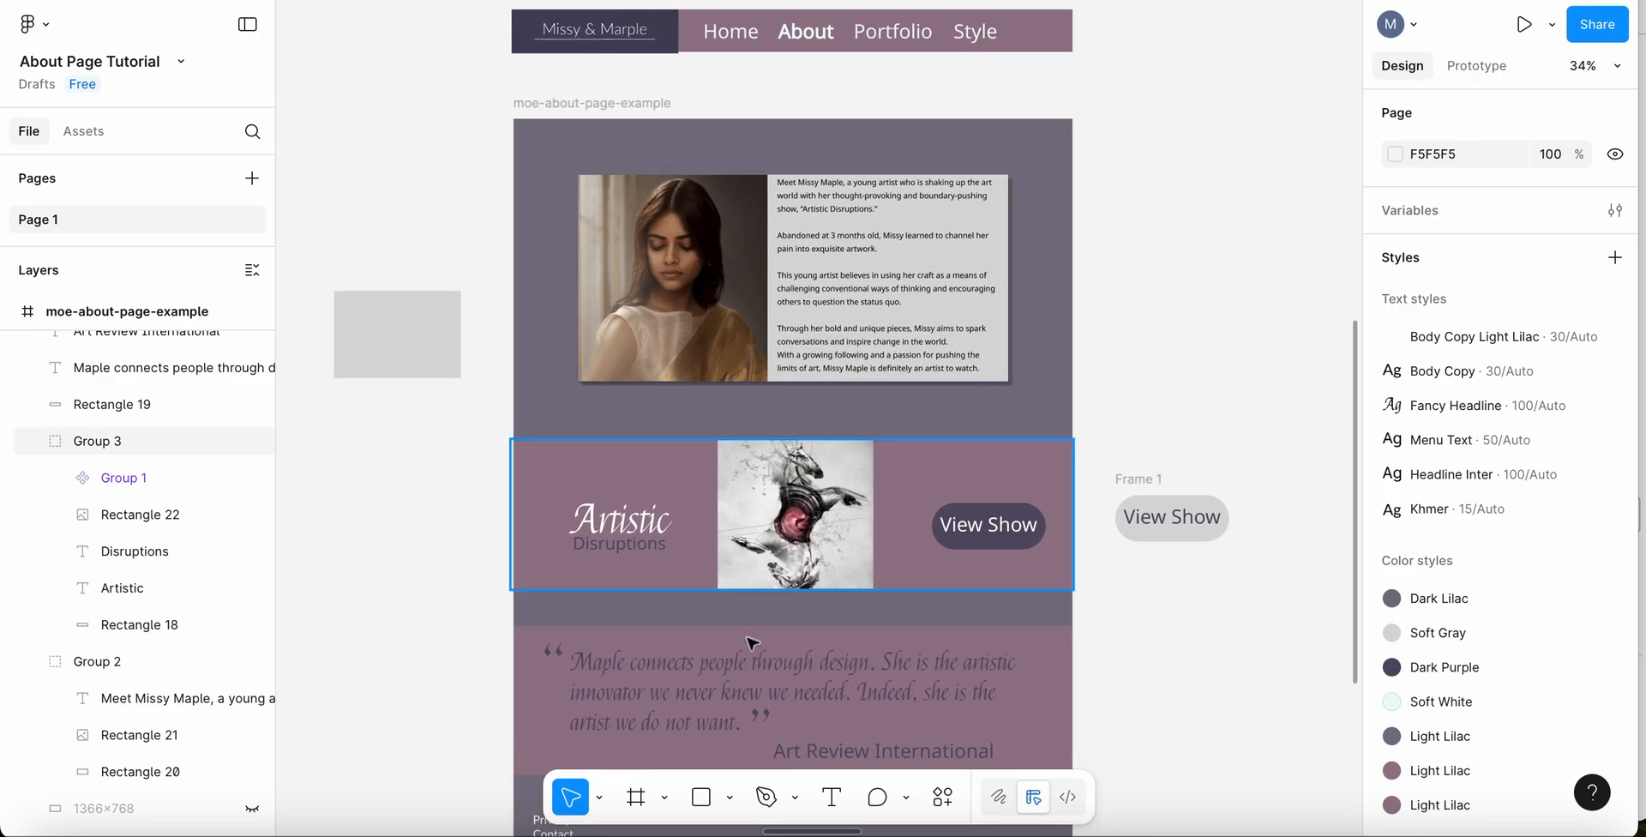
left_click(635, 797)
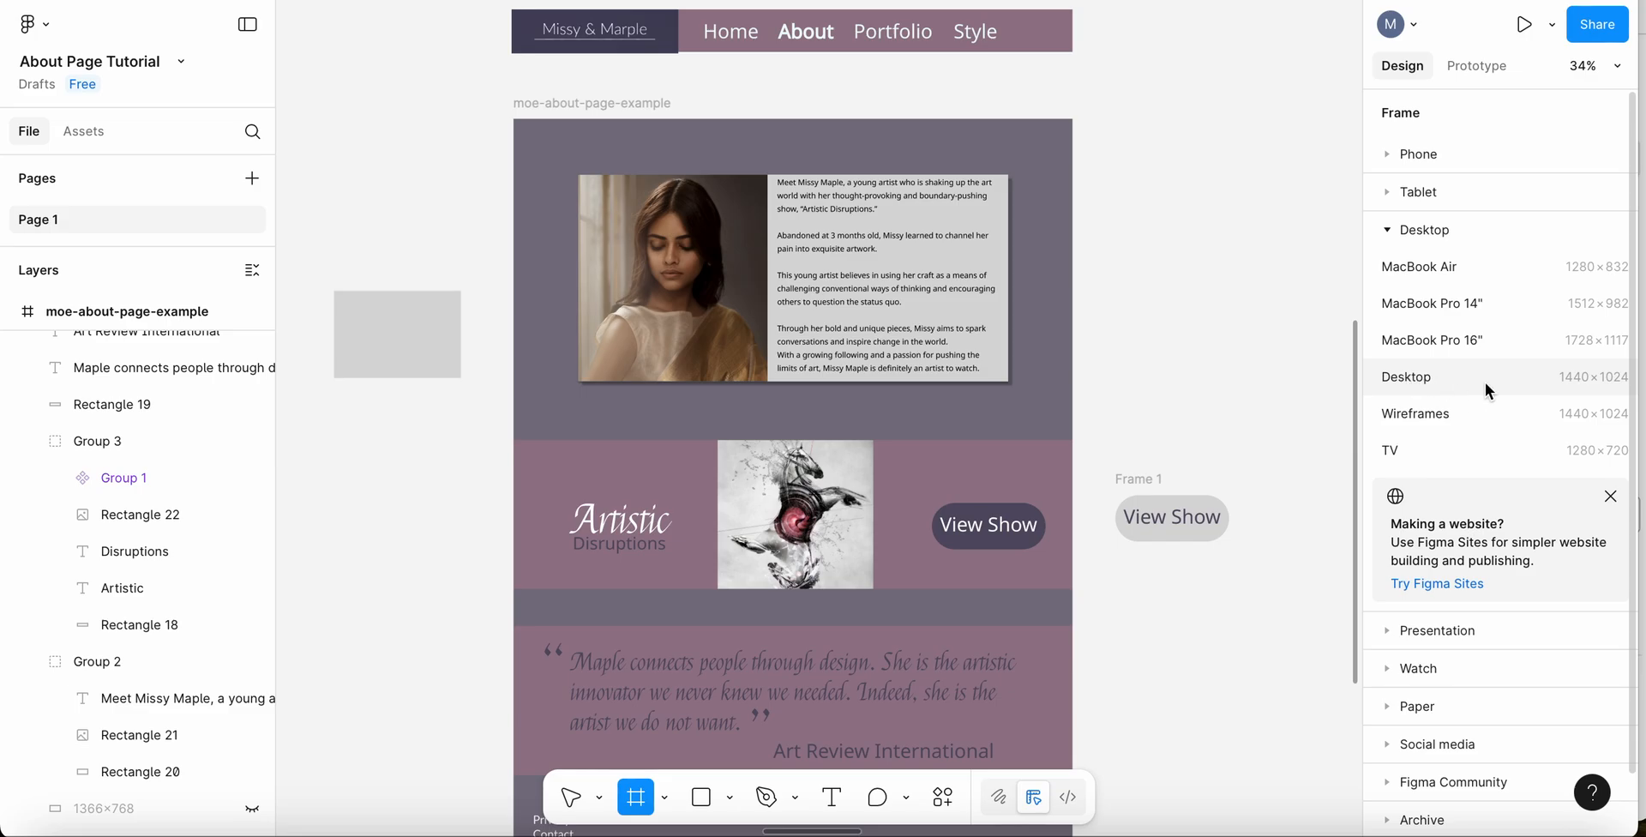
left_click(1412, 377)
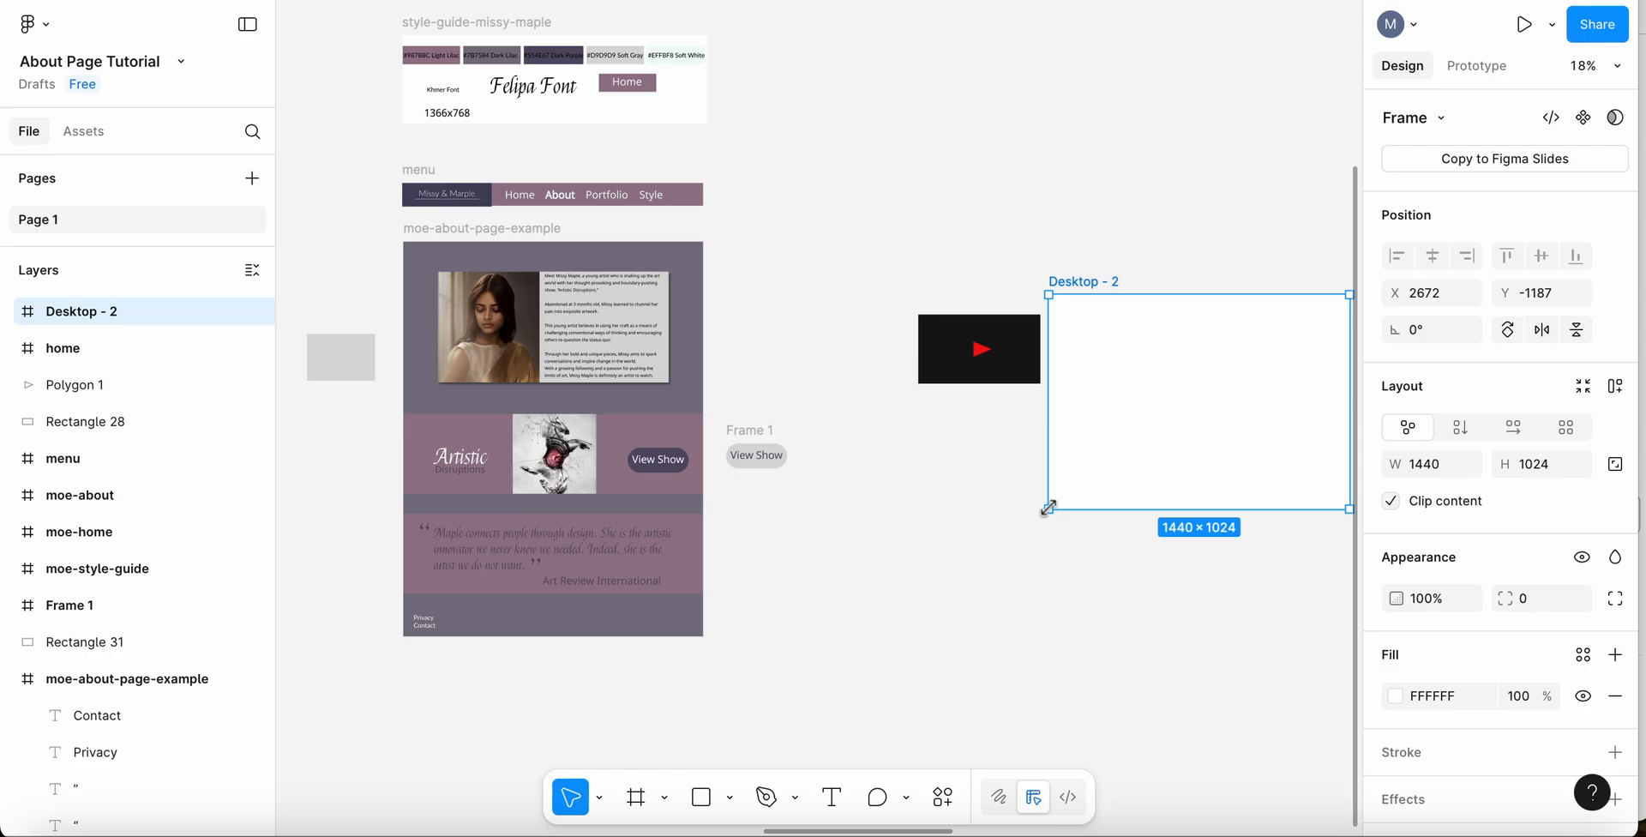
- Set the new desktop frame's height to 2000
left_click_drag(1048, 509, 1053, 721)
key("ctrl+z")
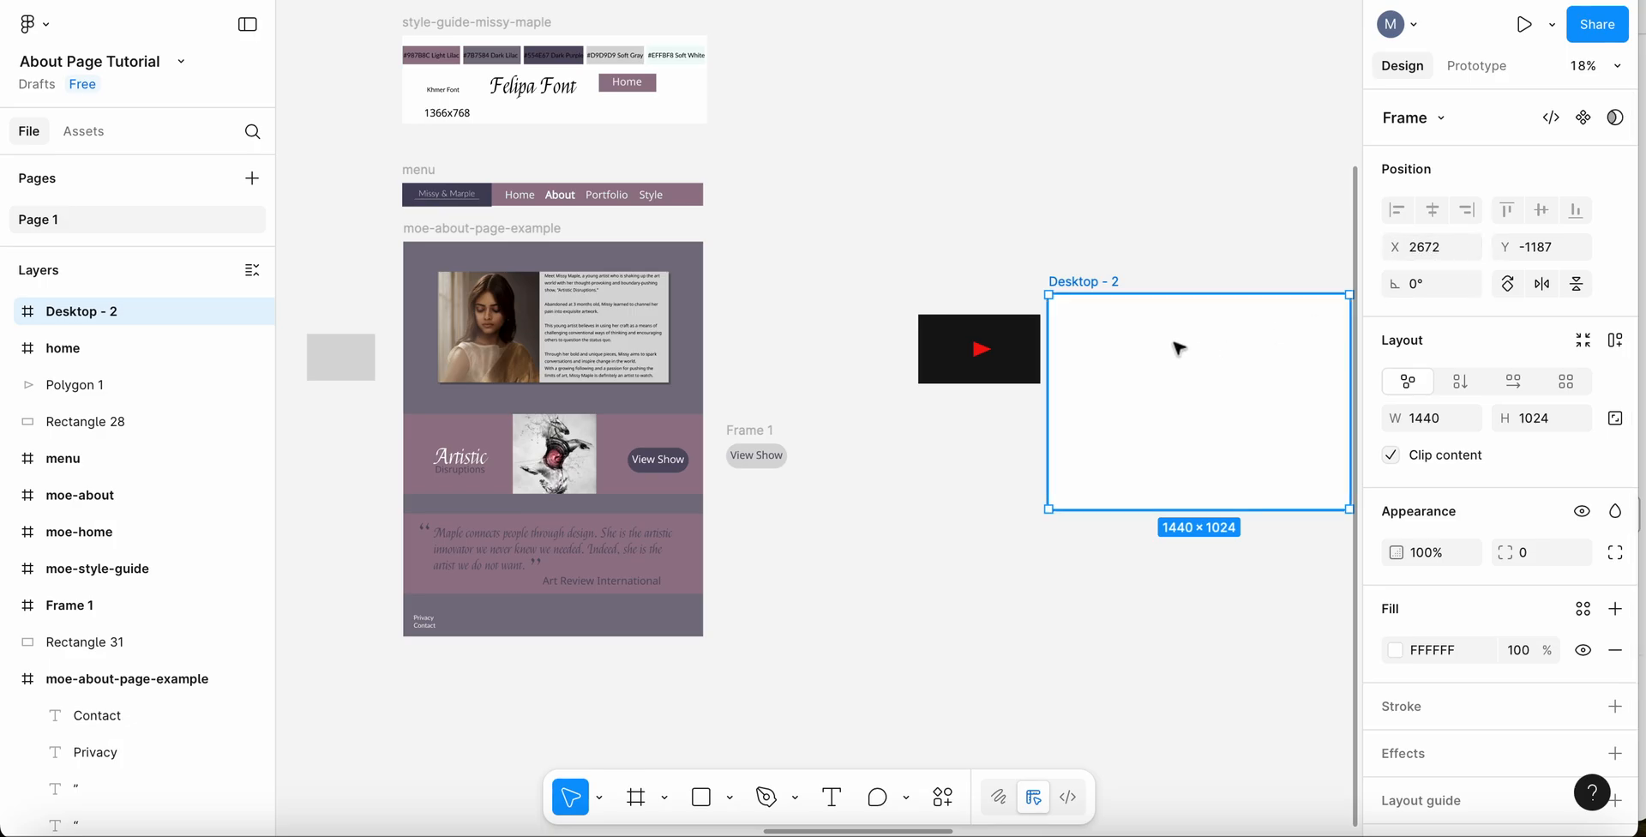
left_click(1537, 420)
type("200")
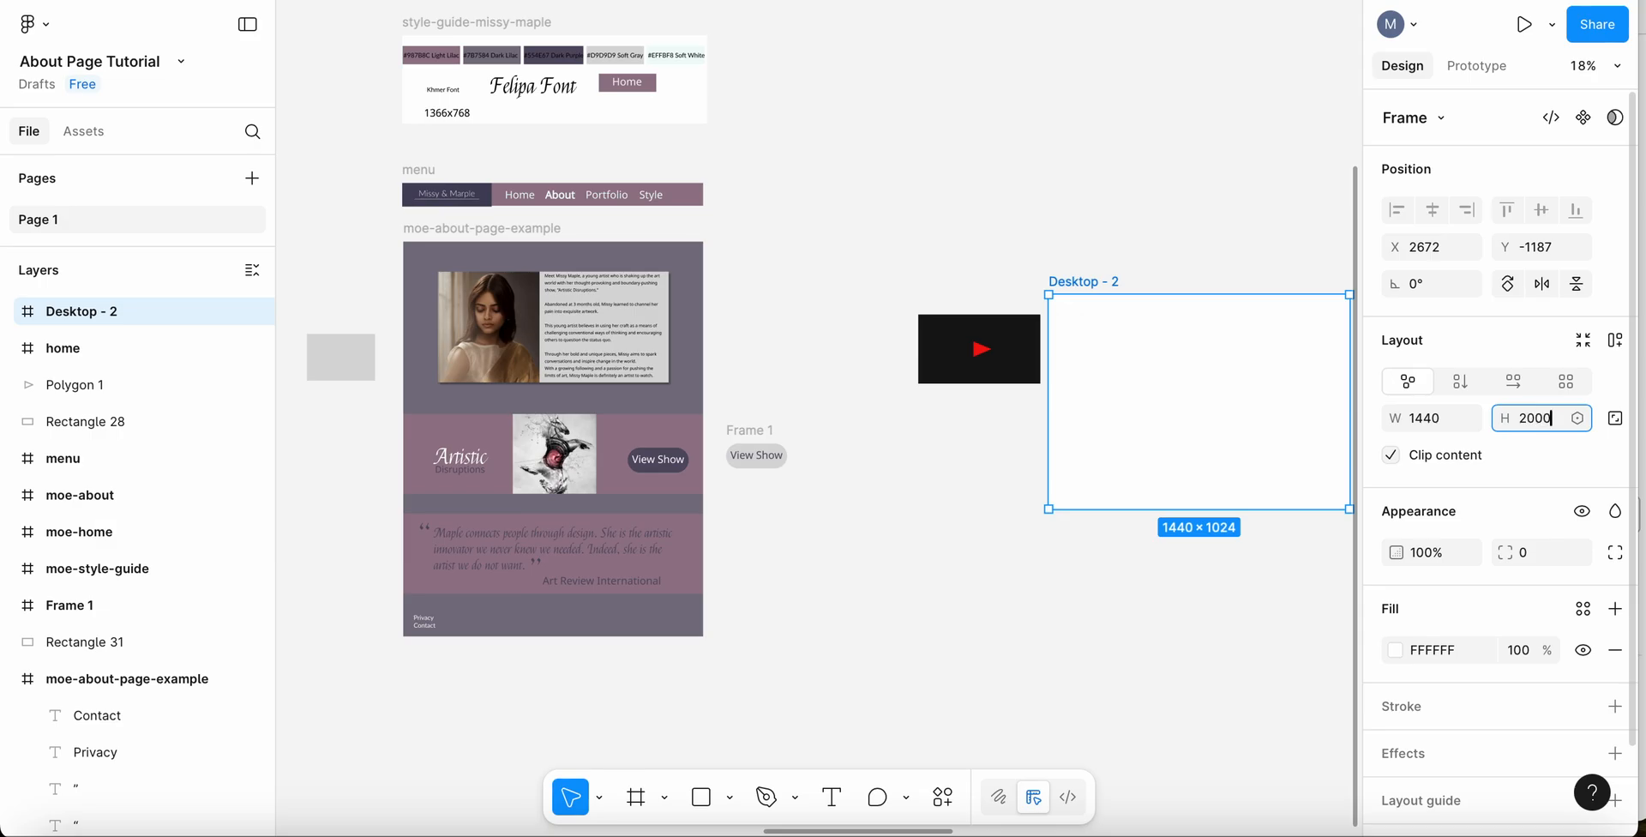
type("0")
key("Return")
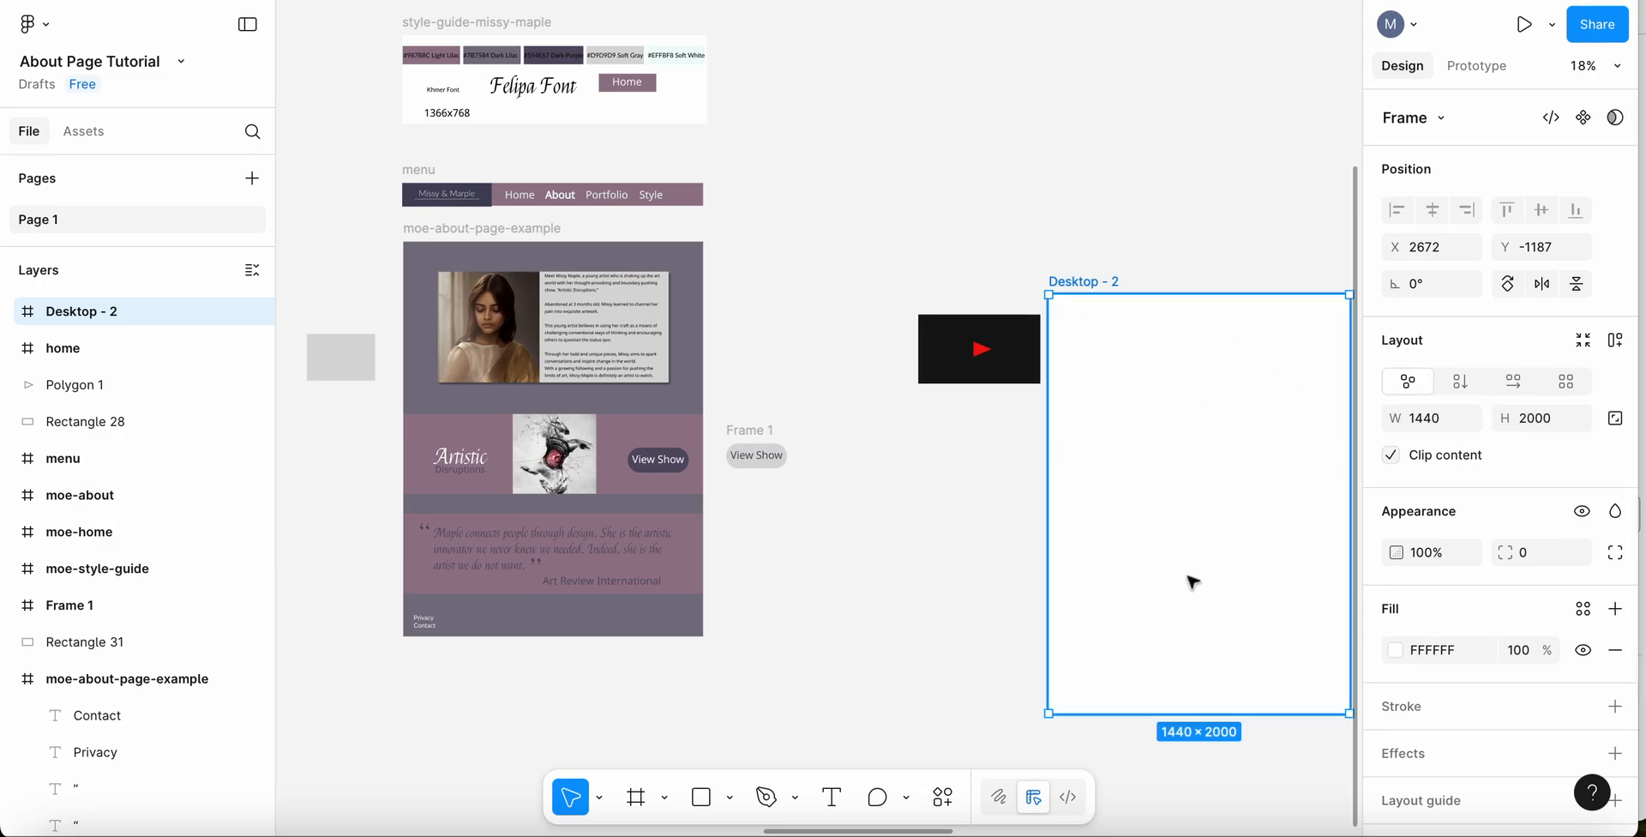
- Draw a rectangle of about 348 × 267 beside the example page, below the existing grey rectangle
scroll(1193, 581, "left", 5)
scroll(1192, 581, "up", 2)
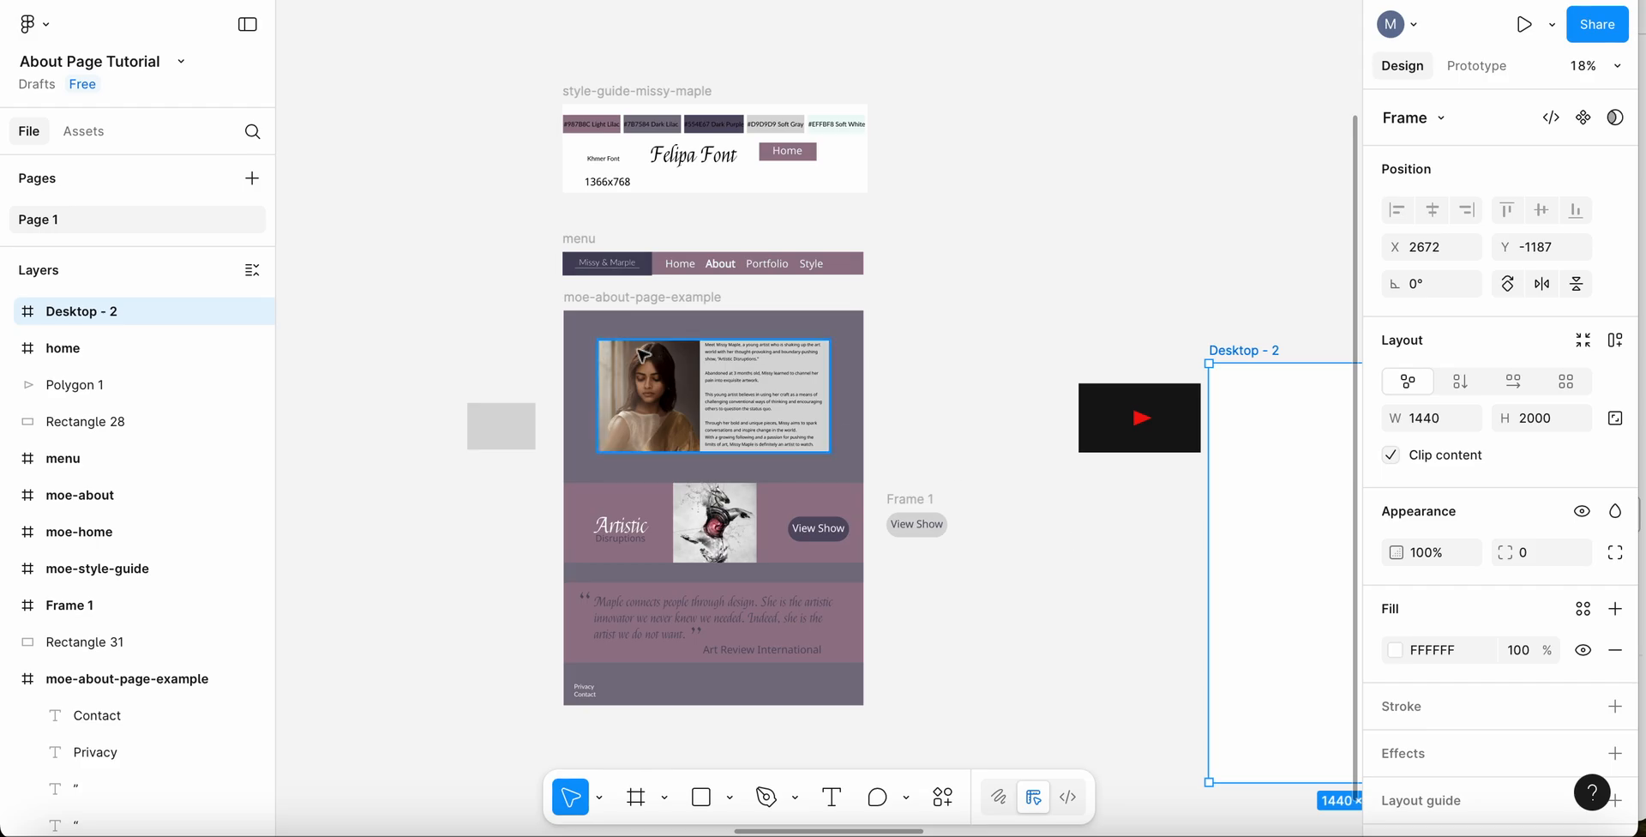
scroll(618, 308, "left", 3)
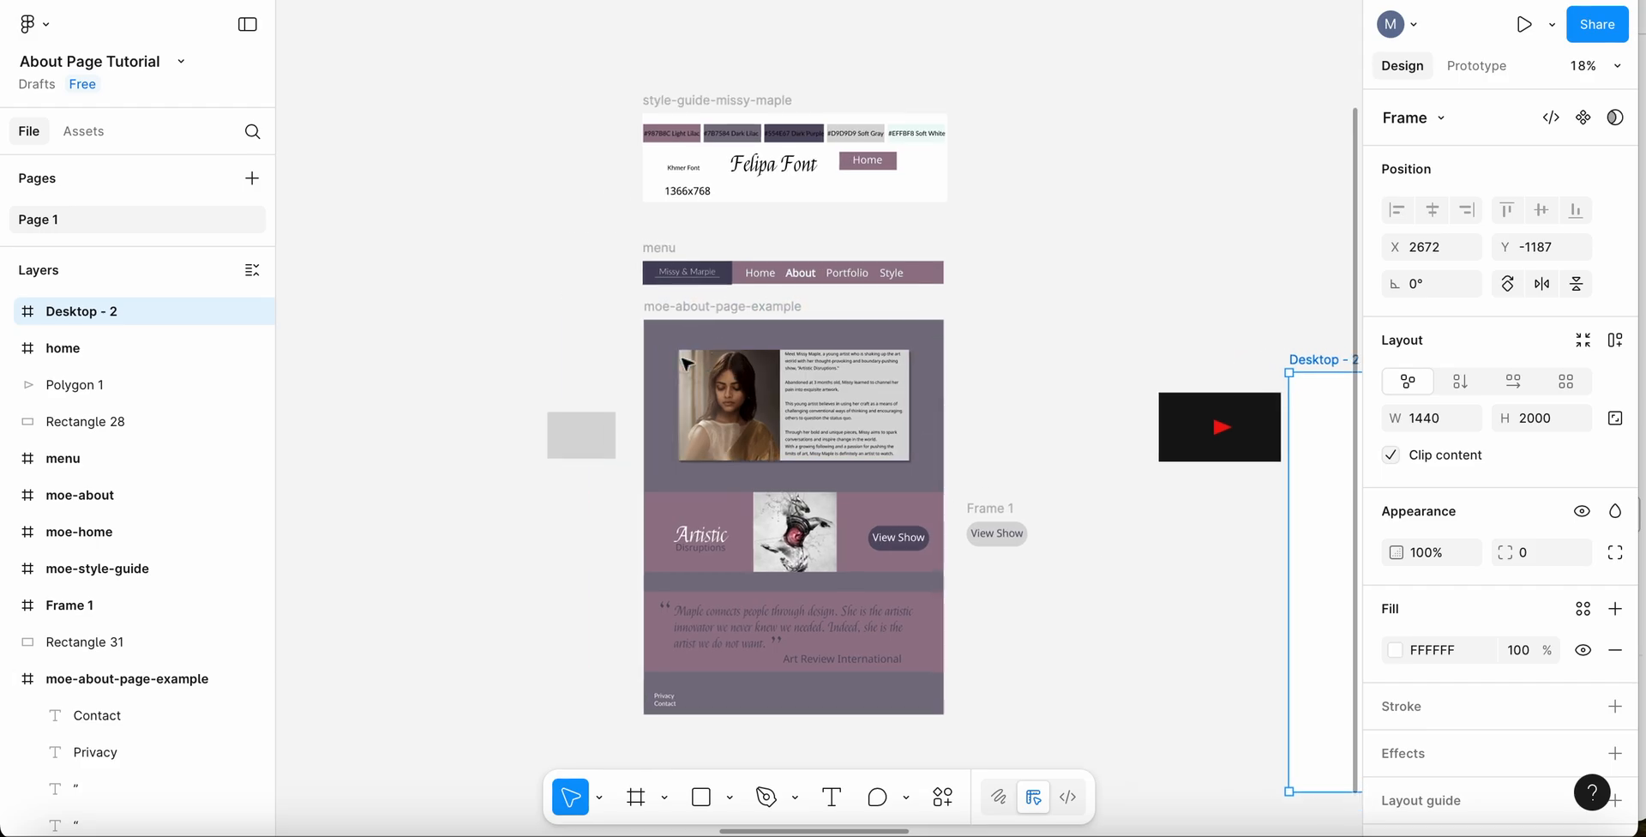
scroll(660, 292, "up", 3)
scroll(699, 290, "up", 1)
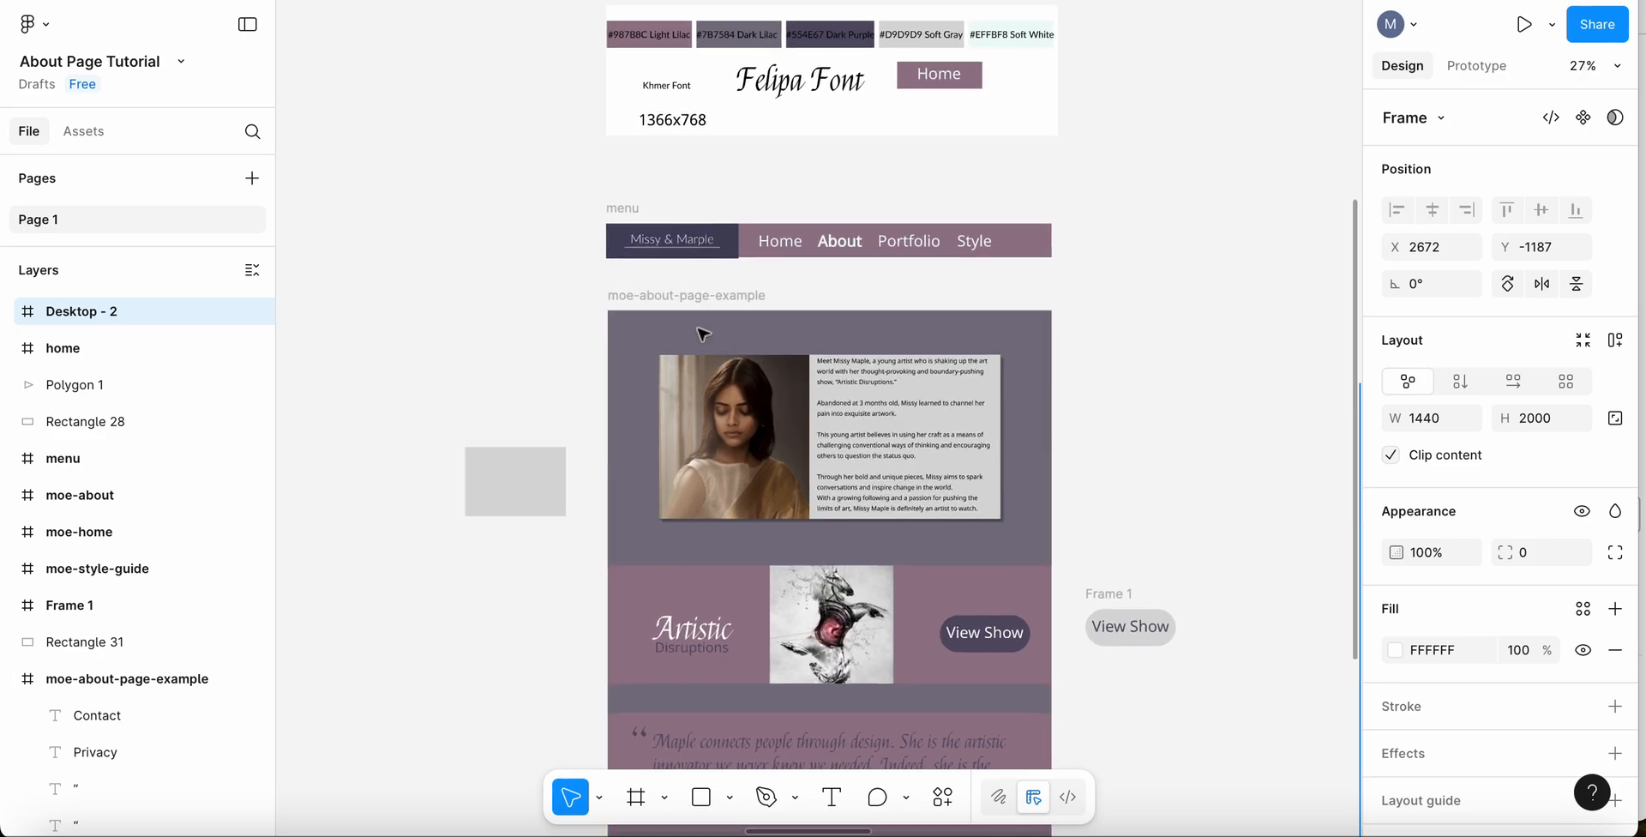
left_click(668, 800)
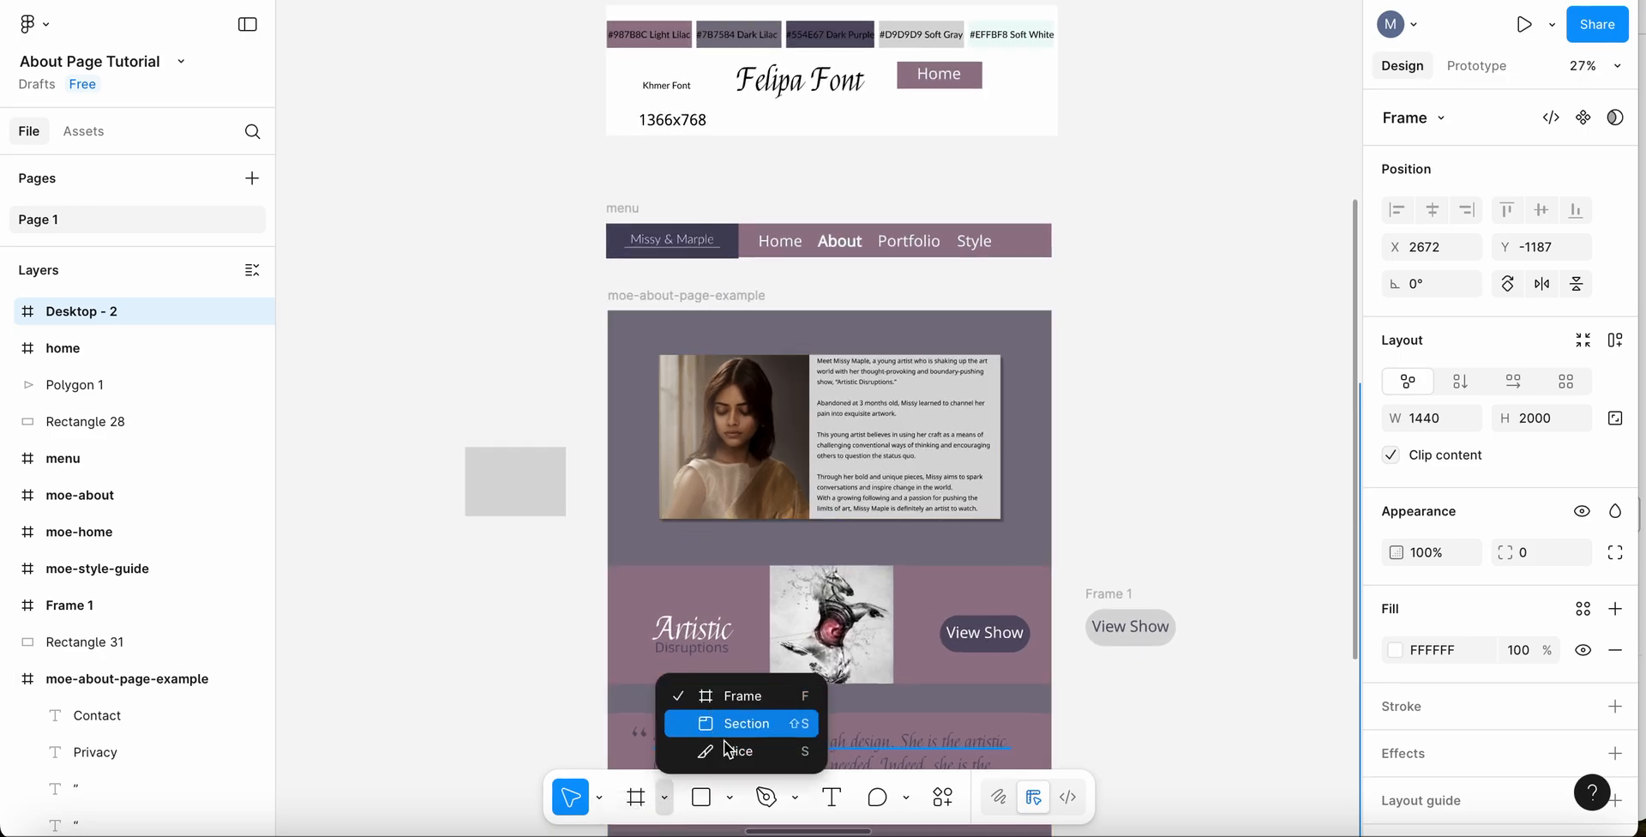
left_click(665, 800)
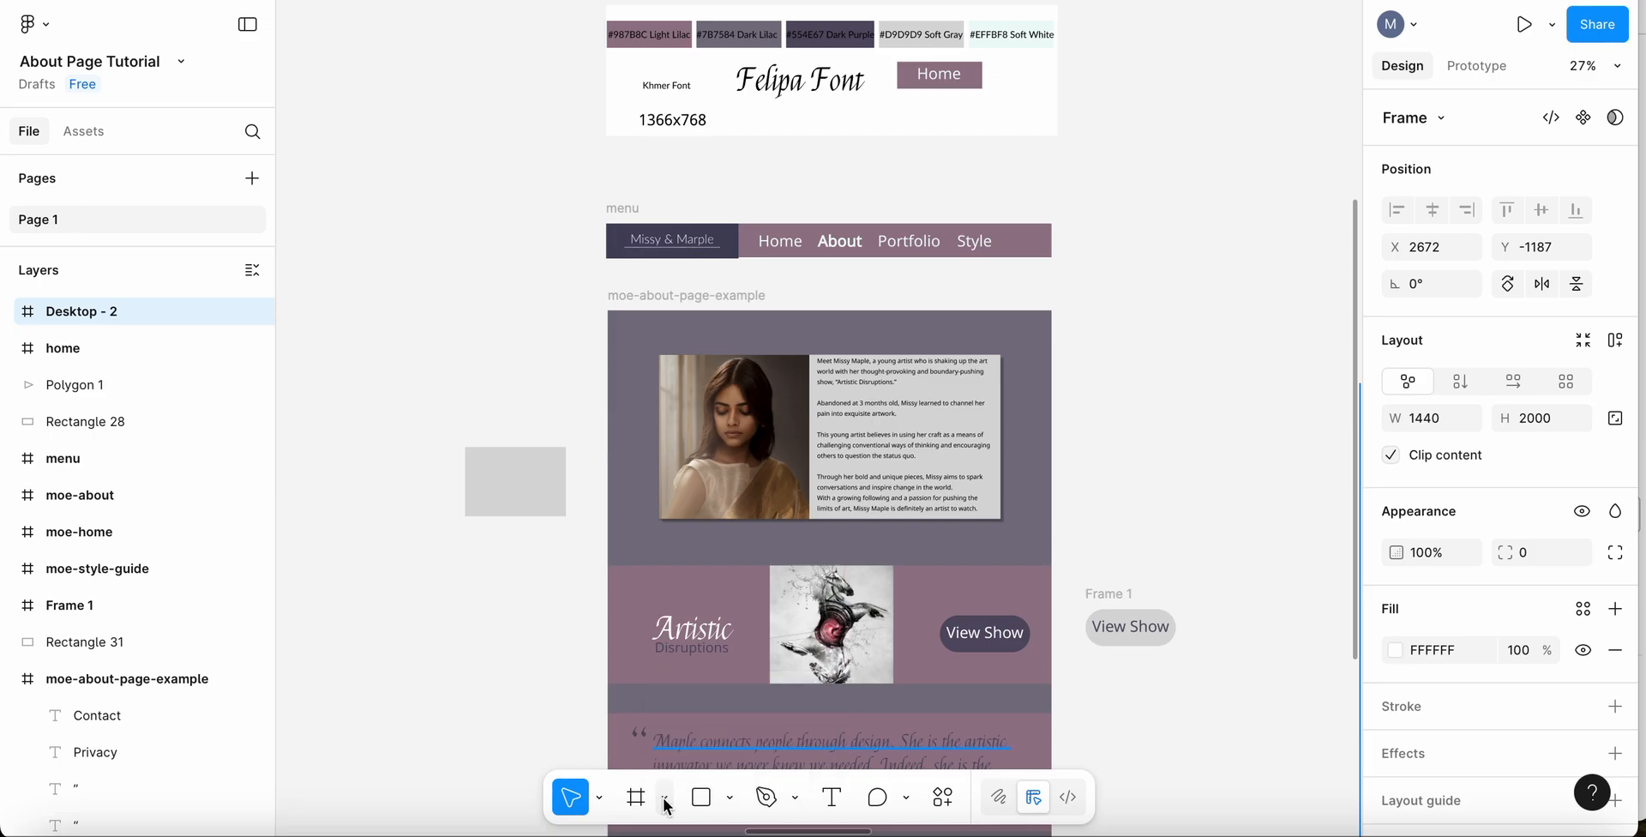
left_click(730, 801)
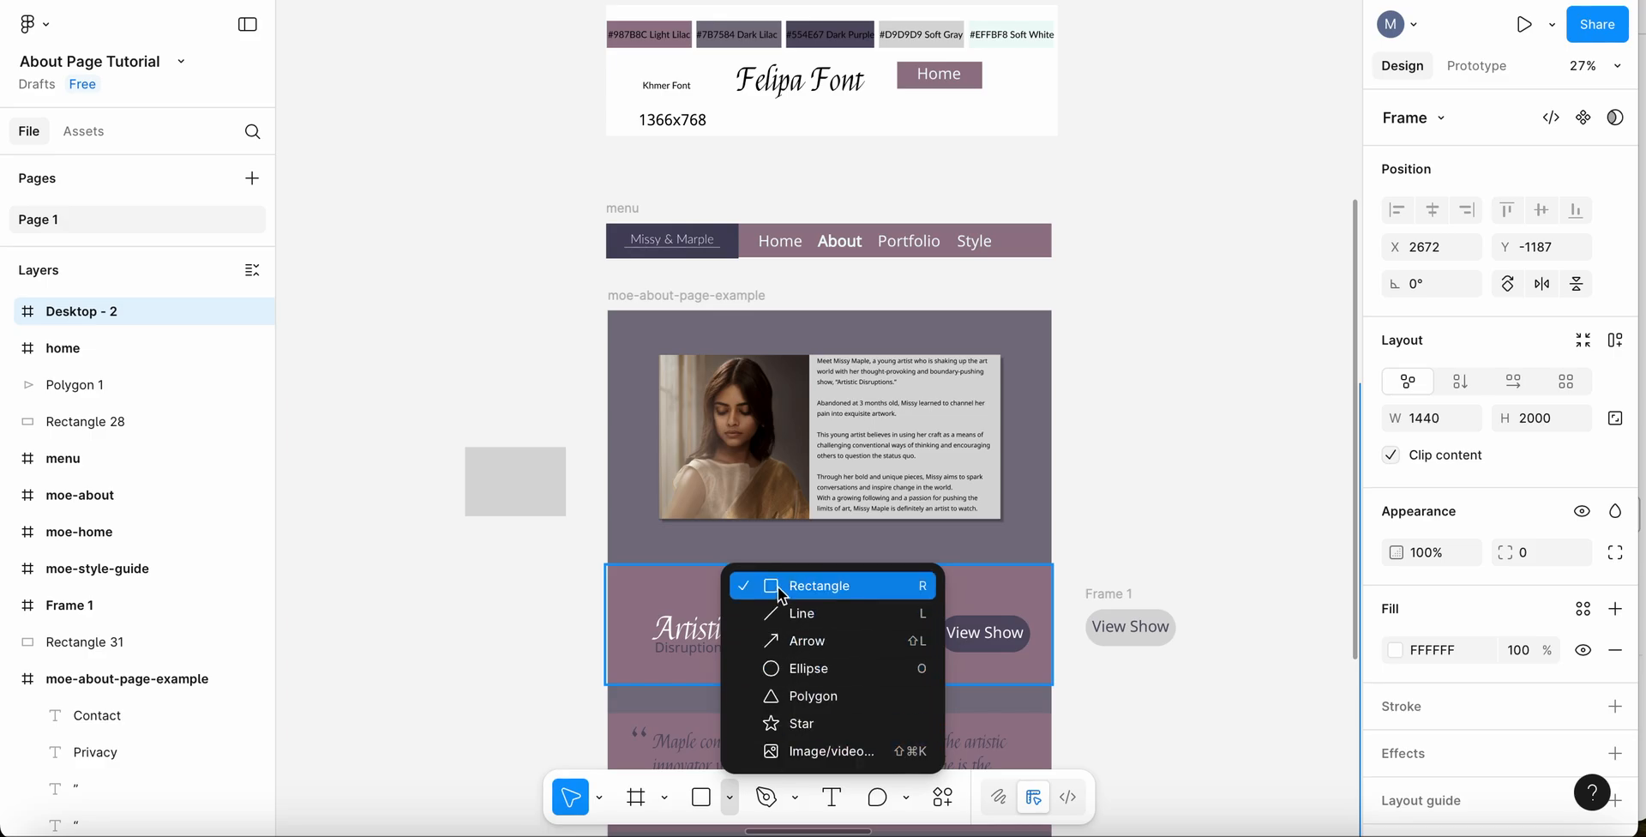
left_click(824, 584)
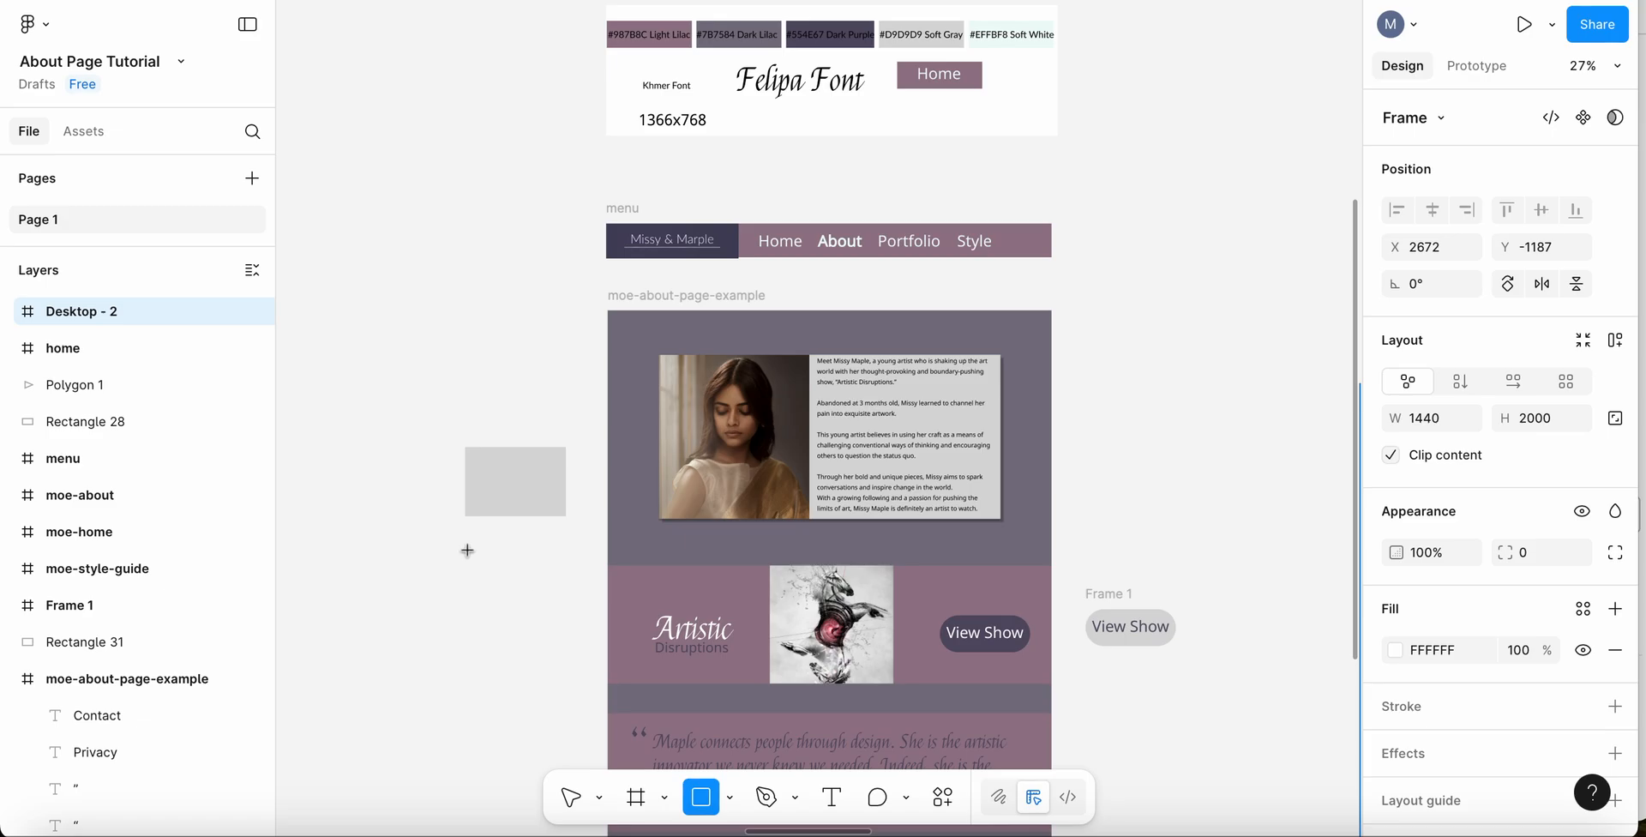
left_click_drag(465, 535, 550, 611)
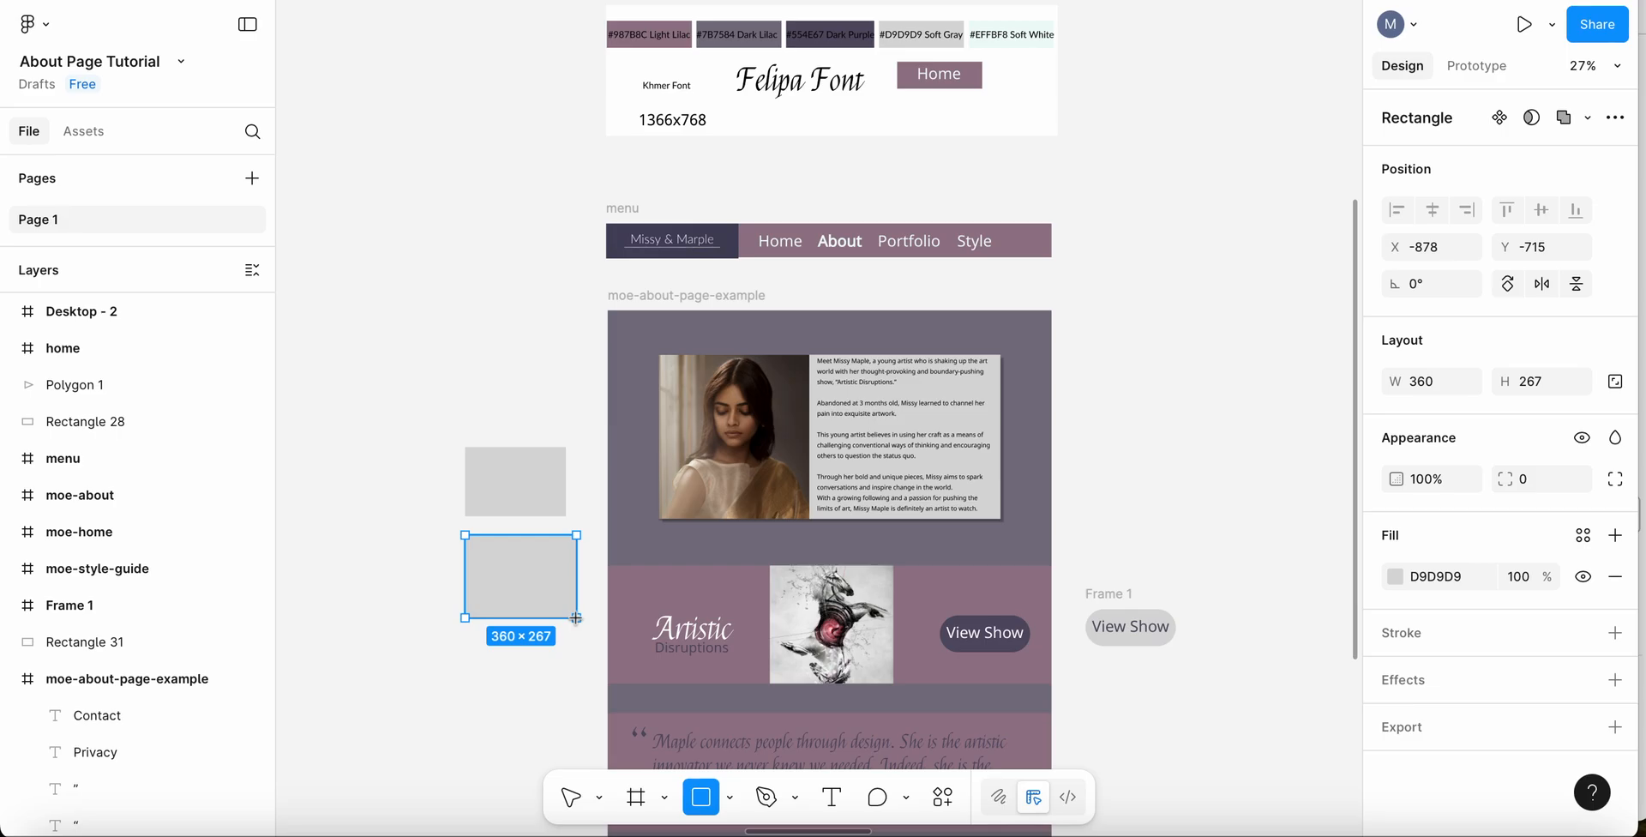
left_click_drag(577, 618, 573, 618)
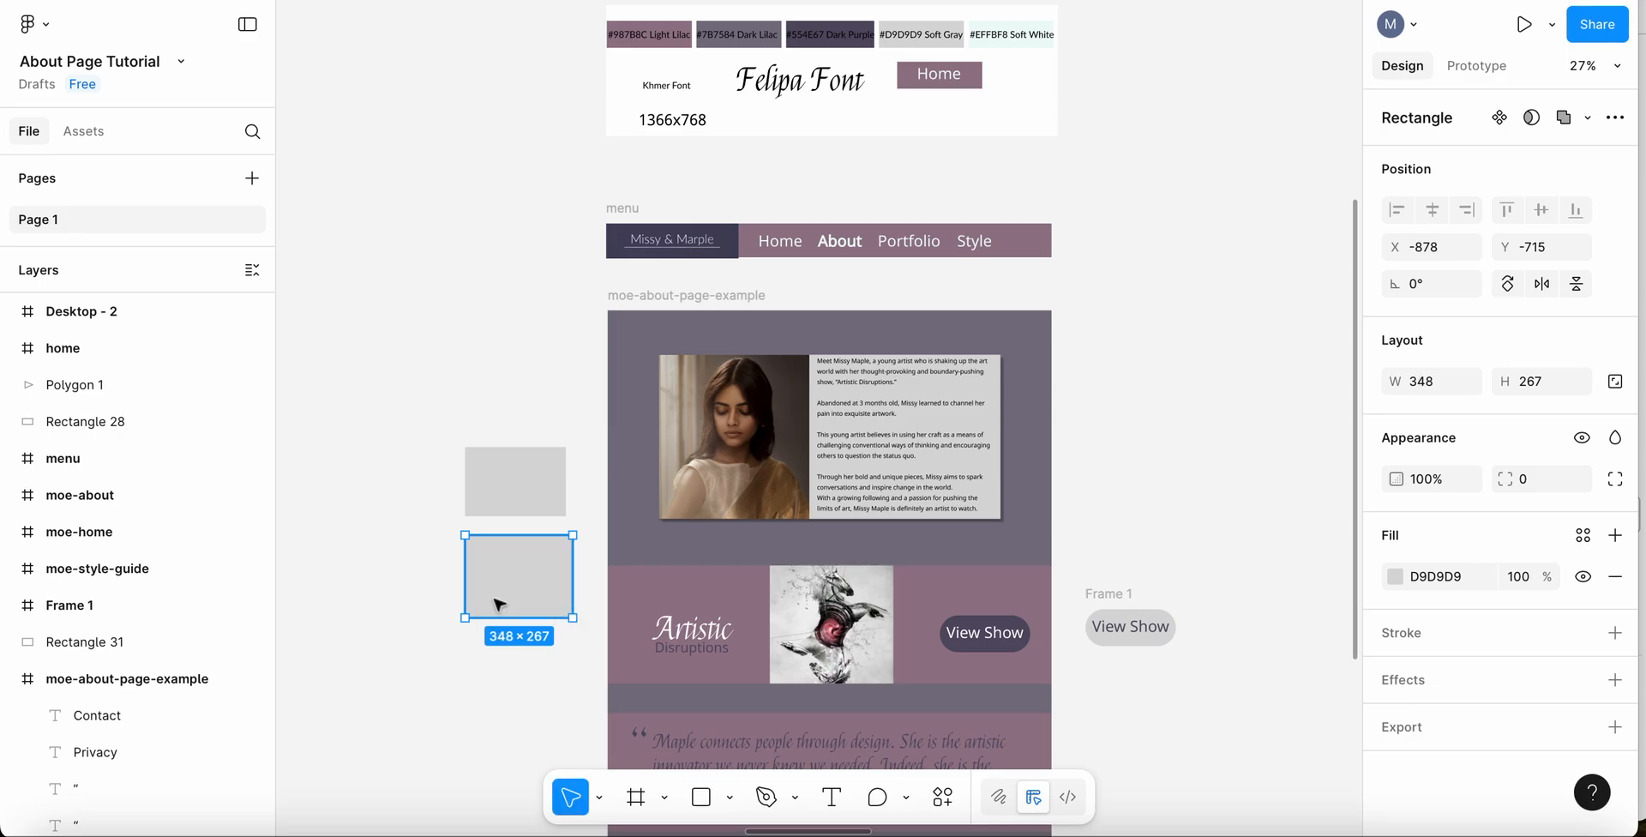
- Inspect the example page's bio group, bio text, Artistic Disruptions banner rectangle and opening quotation mark, and clear the selection
scroll(674, 620, "down", 3)
scroll(674, 619, "down", 5)
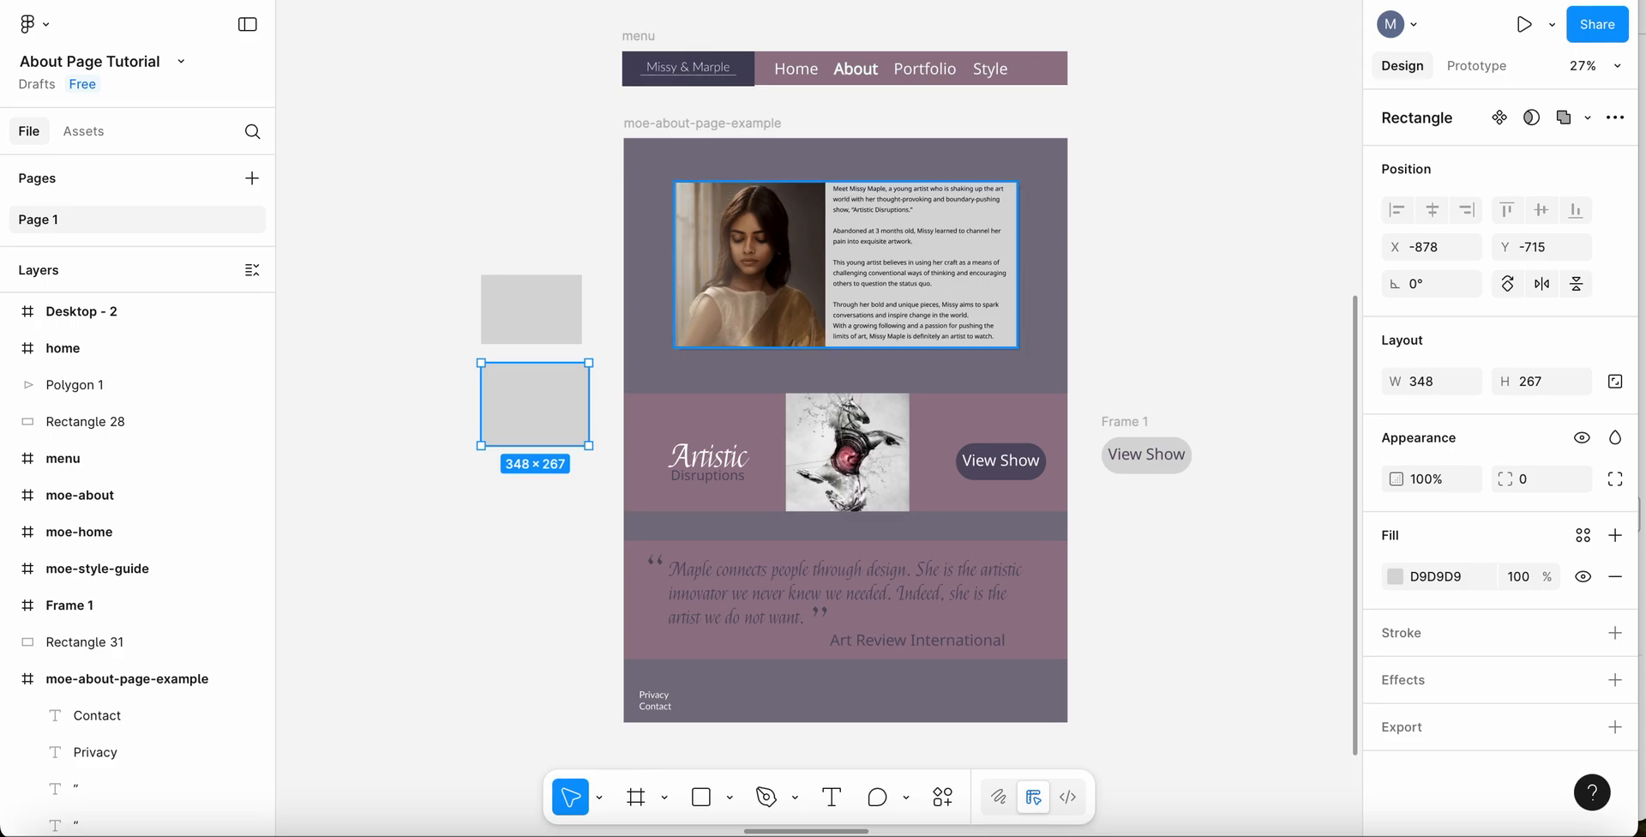
left_click(726, 186)
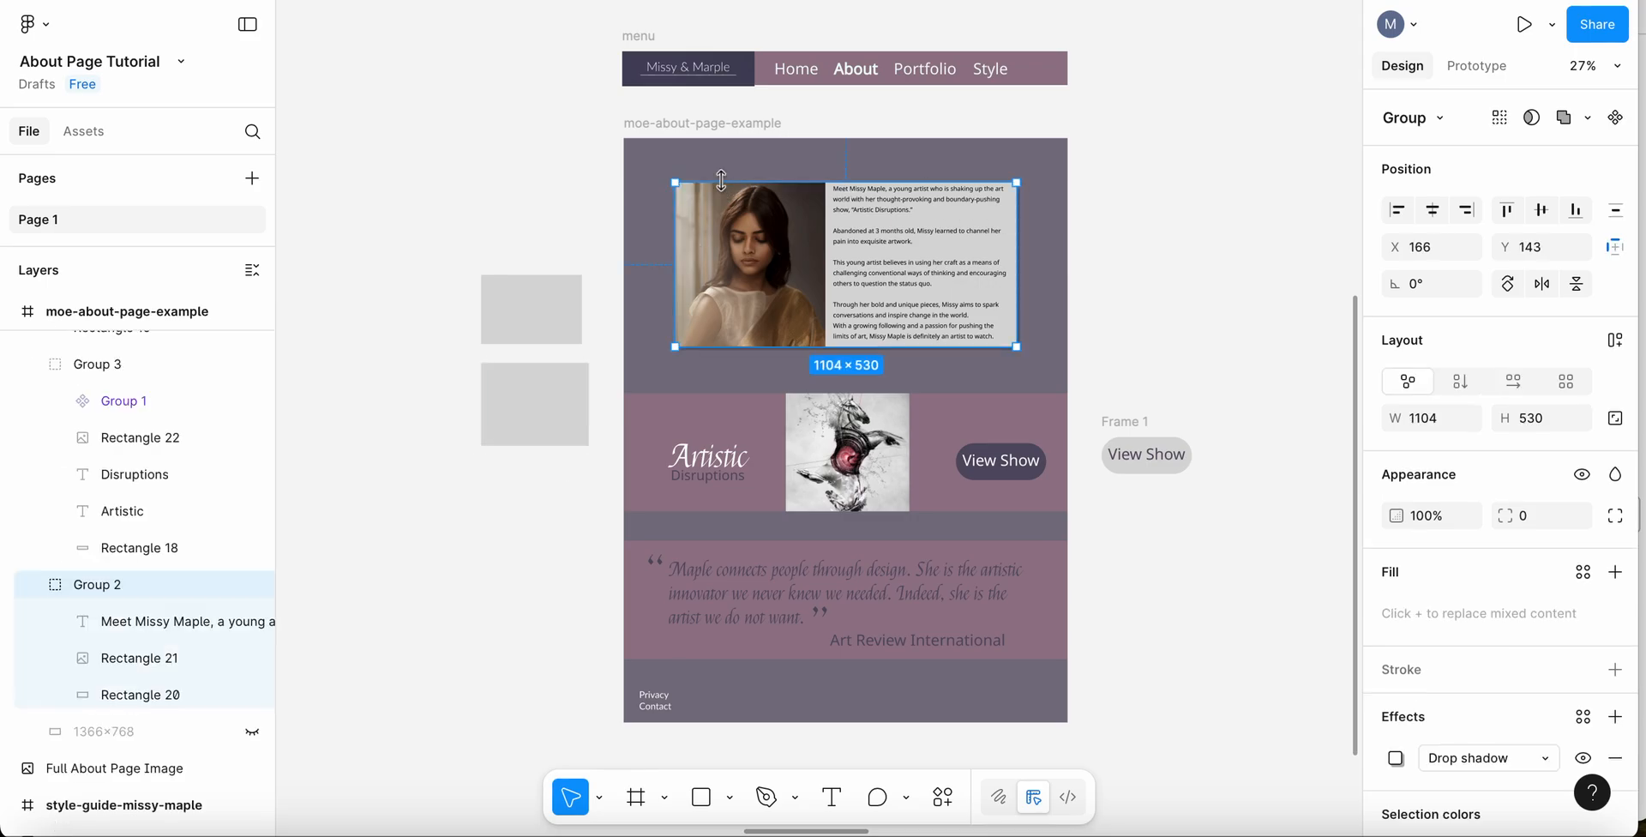
left_click(1060, 144)
double_click(883, 247)
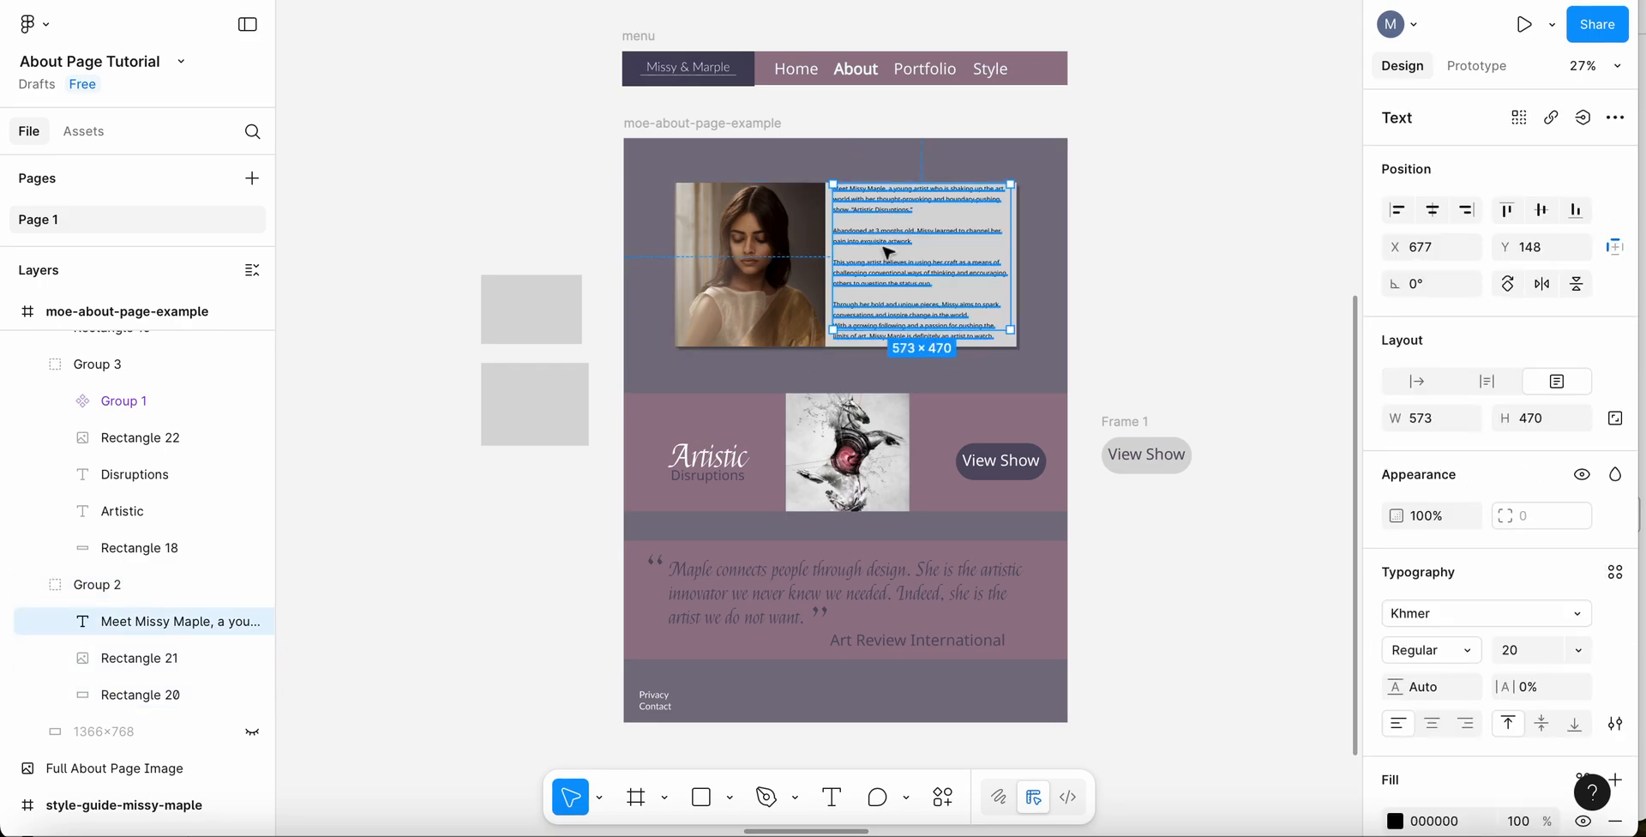
left_click(650, 417)
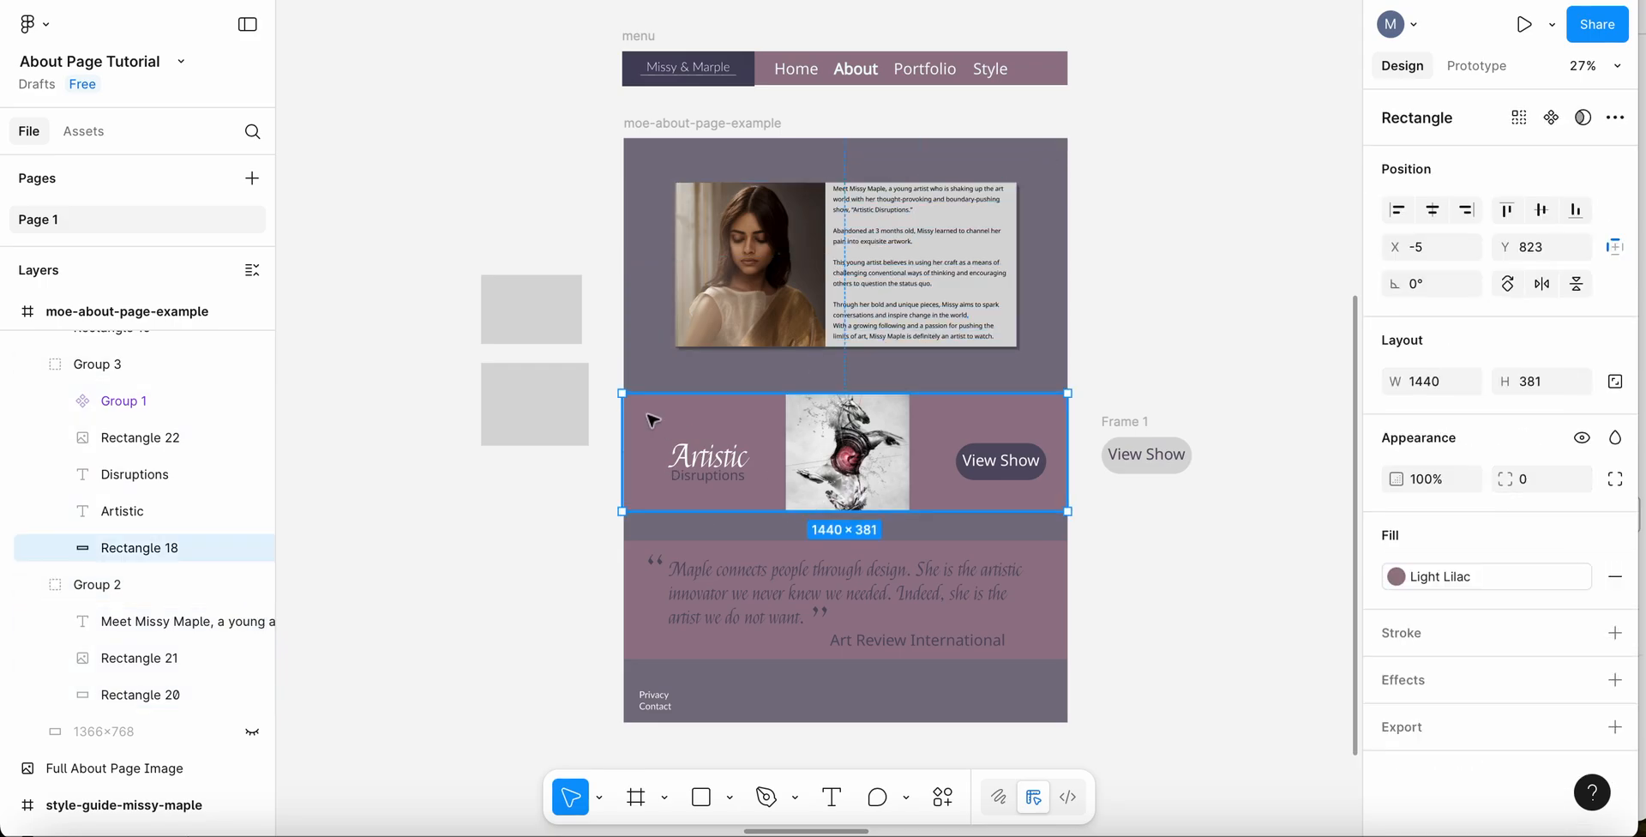
left_click(643, 585)
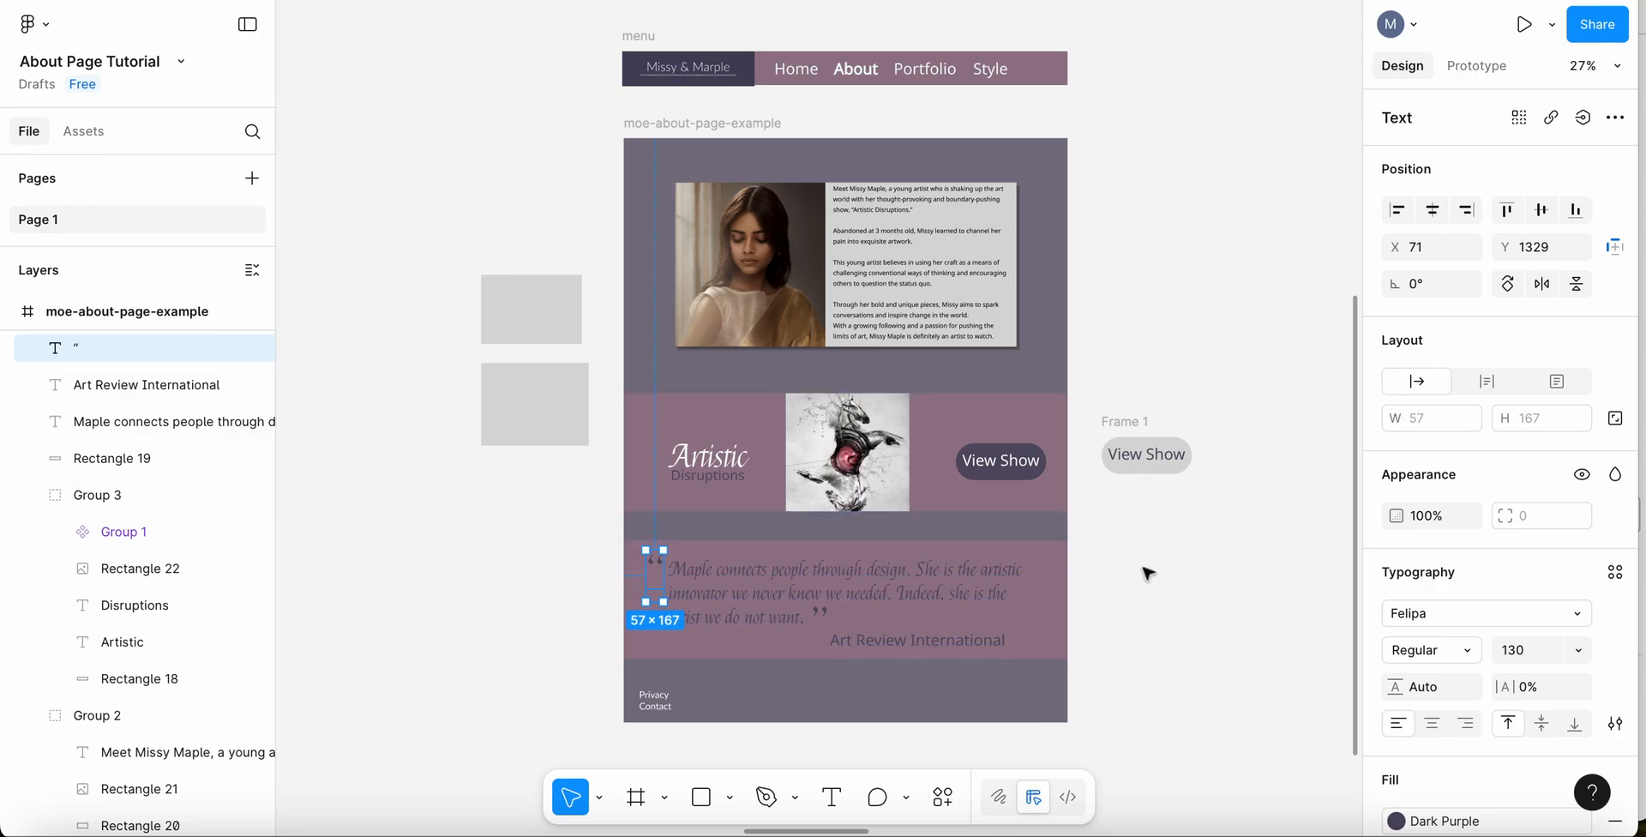
left_click(1186, 557)
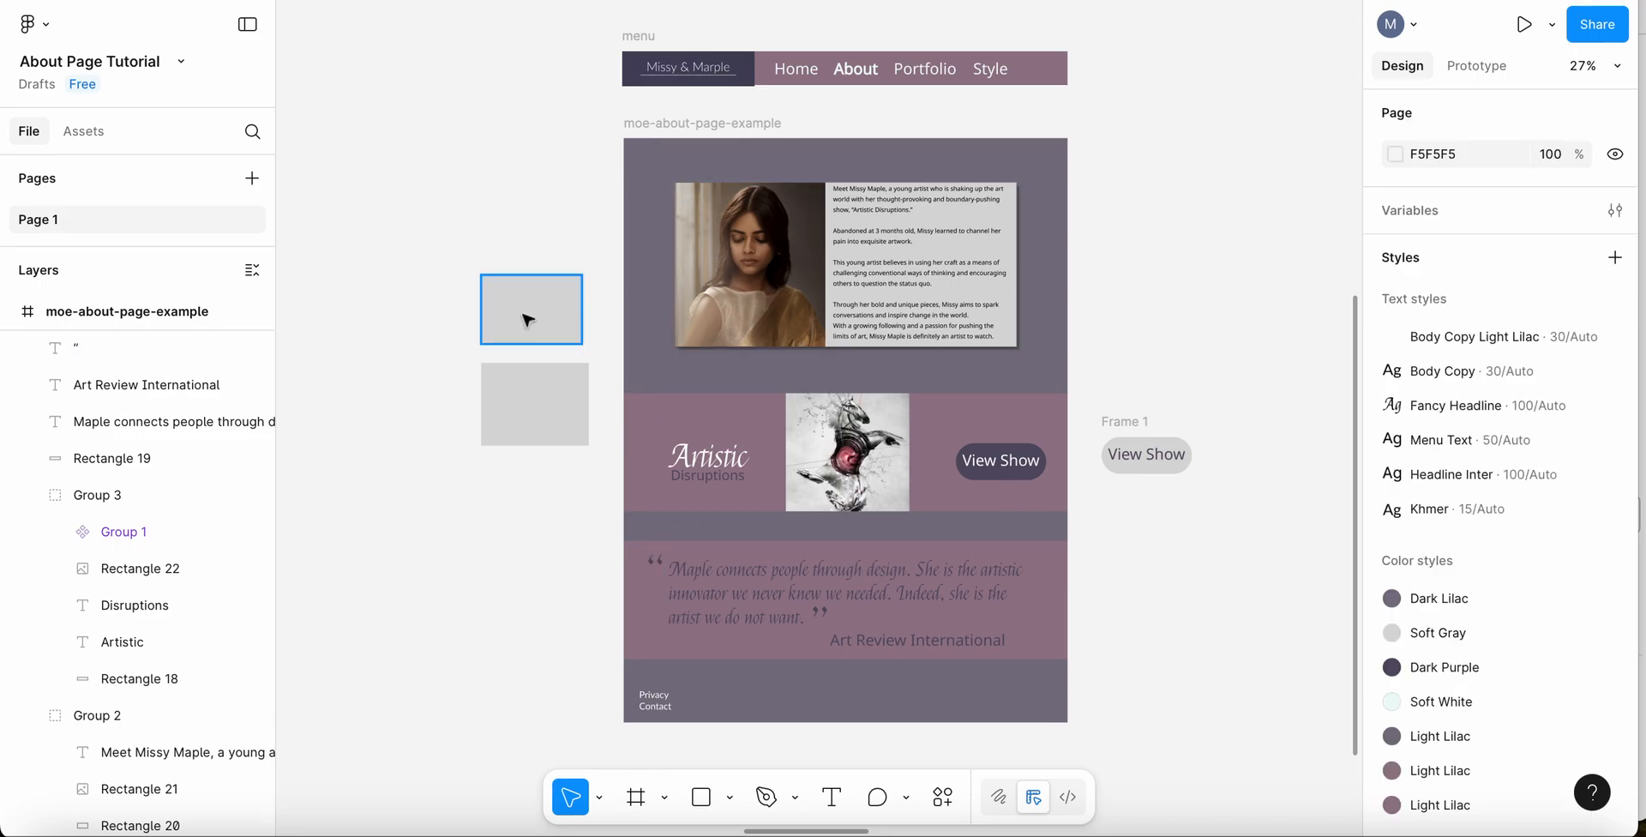
- Move the upper grey rectangle beside the example page to about X -867, Y -992
mouse_move(526, 317)
left_mouse_down()
mouse_move(507, 217)
mouse_move(527, 318)
left_mouse_up()
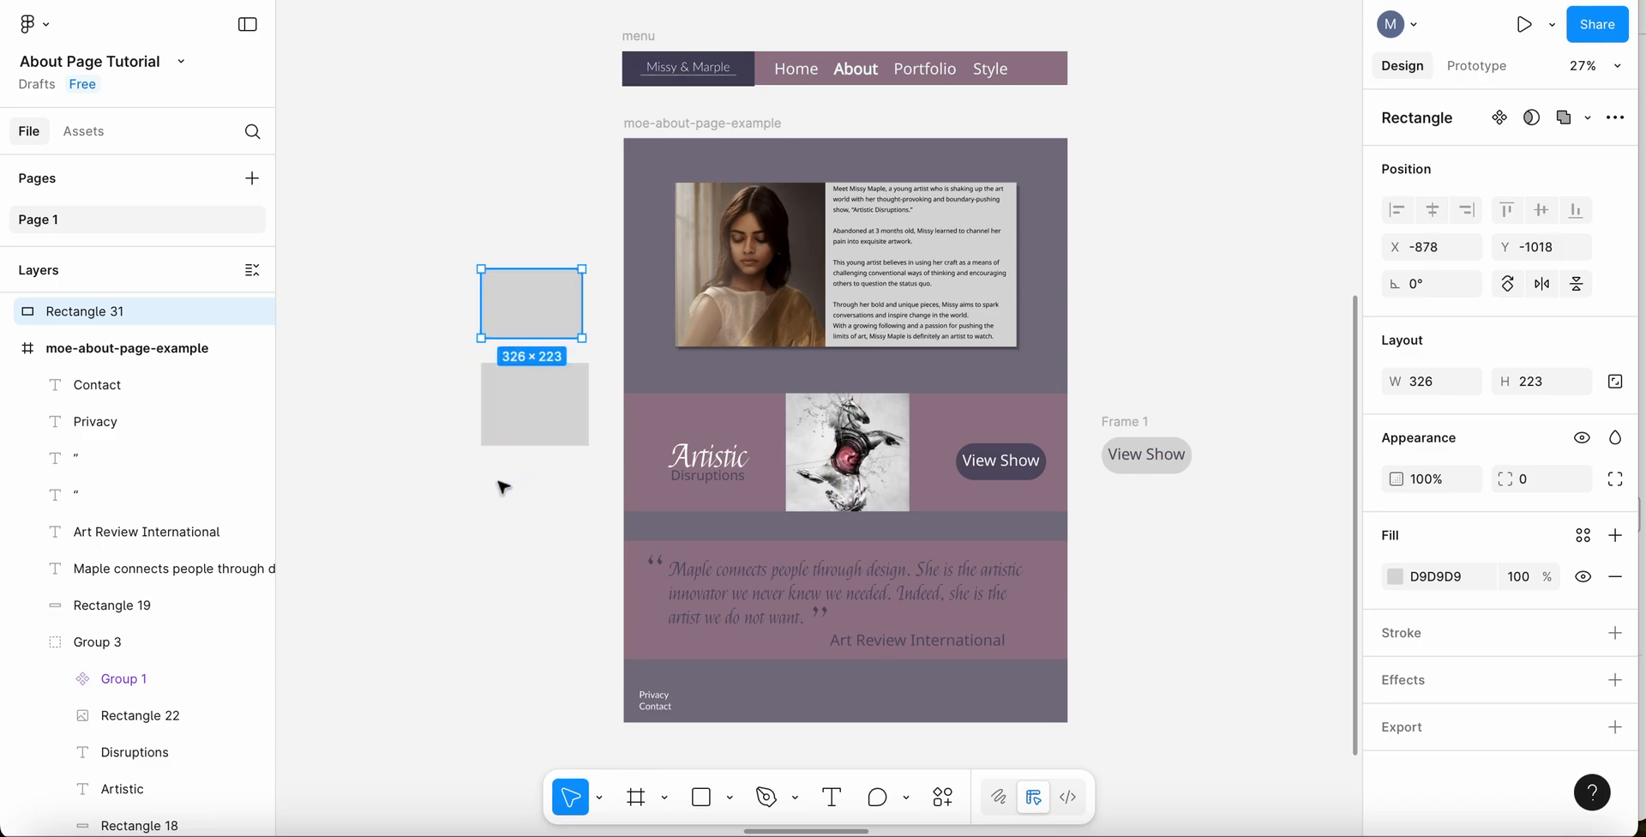
scroll(504, 487, "right", 1)
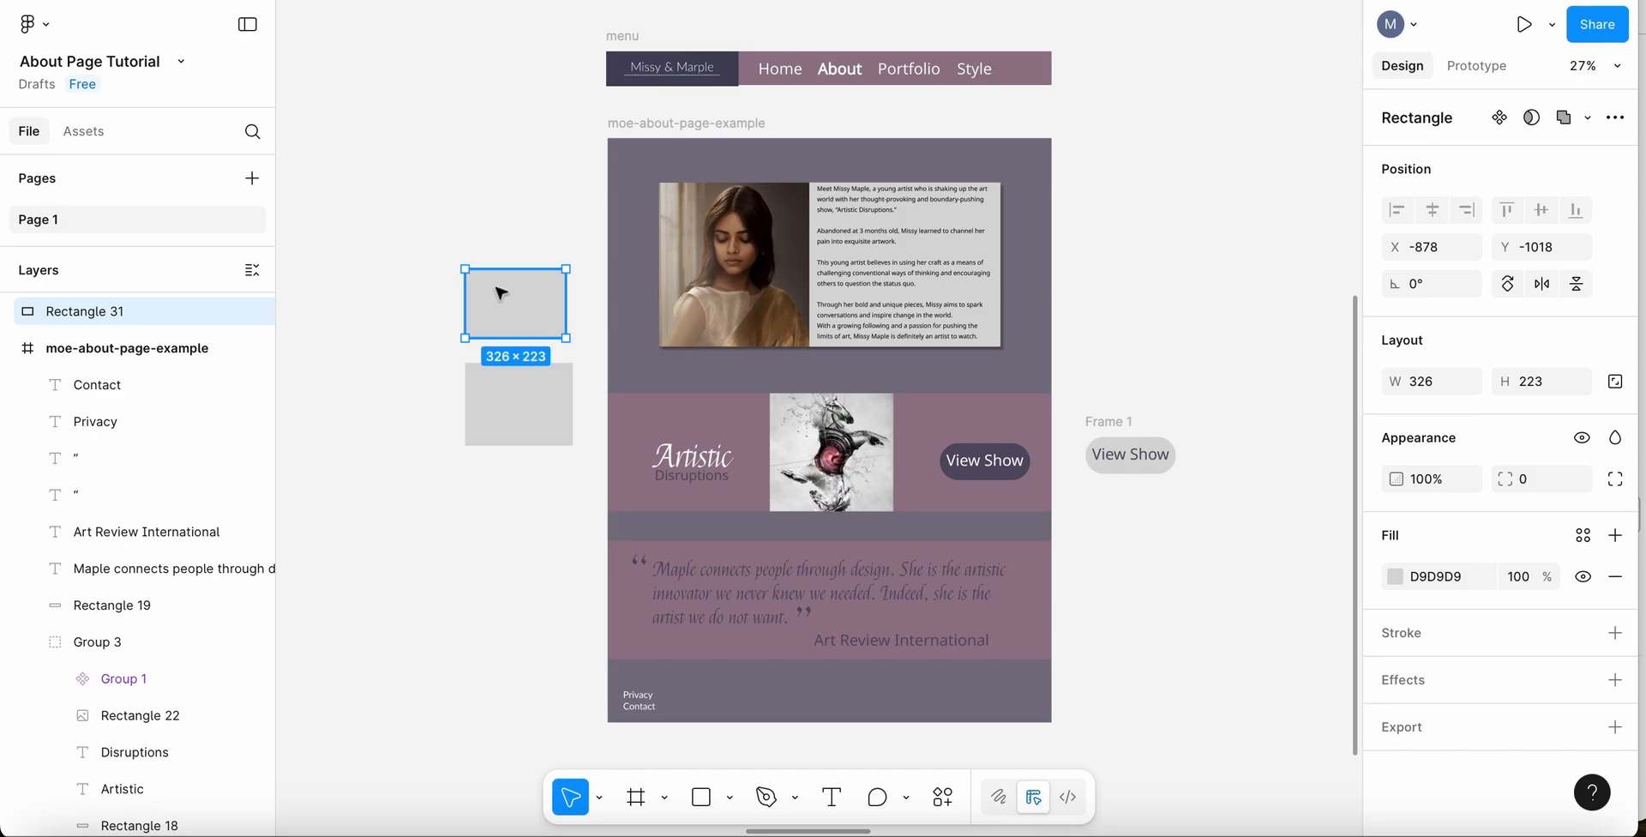
mouse_move(501, 293)
left_mouse_down()
mouse_move(642, 356)
mouse_move(489, 308)
mouse_move(510, 302)
left_mouse_up()
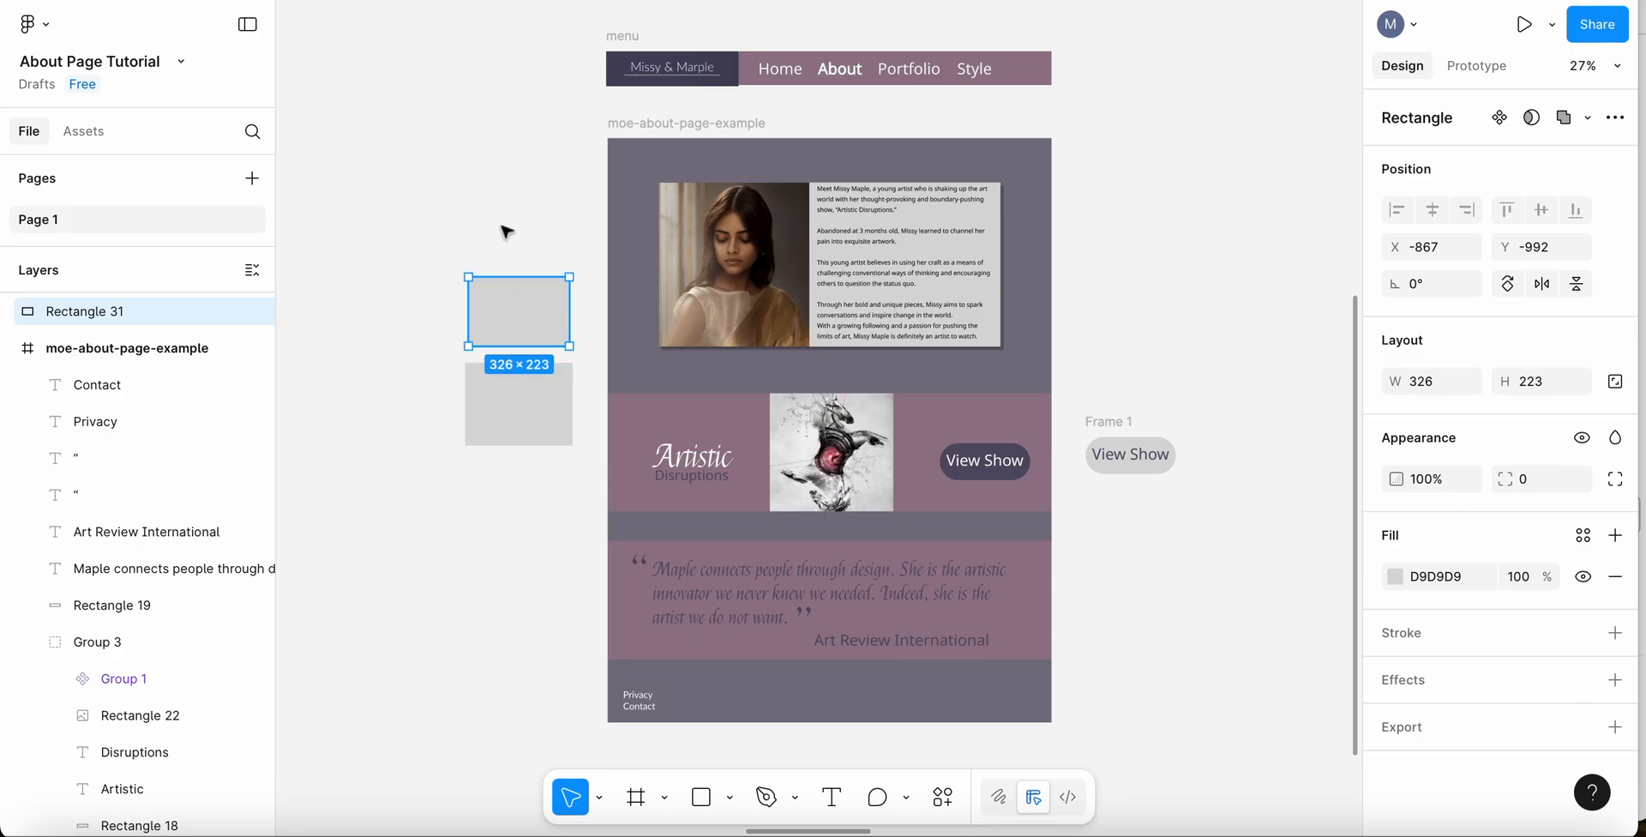
- Select the moe-about-page-example frame and open it in the presentation preview
scroll(505, 232, "down", 2)
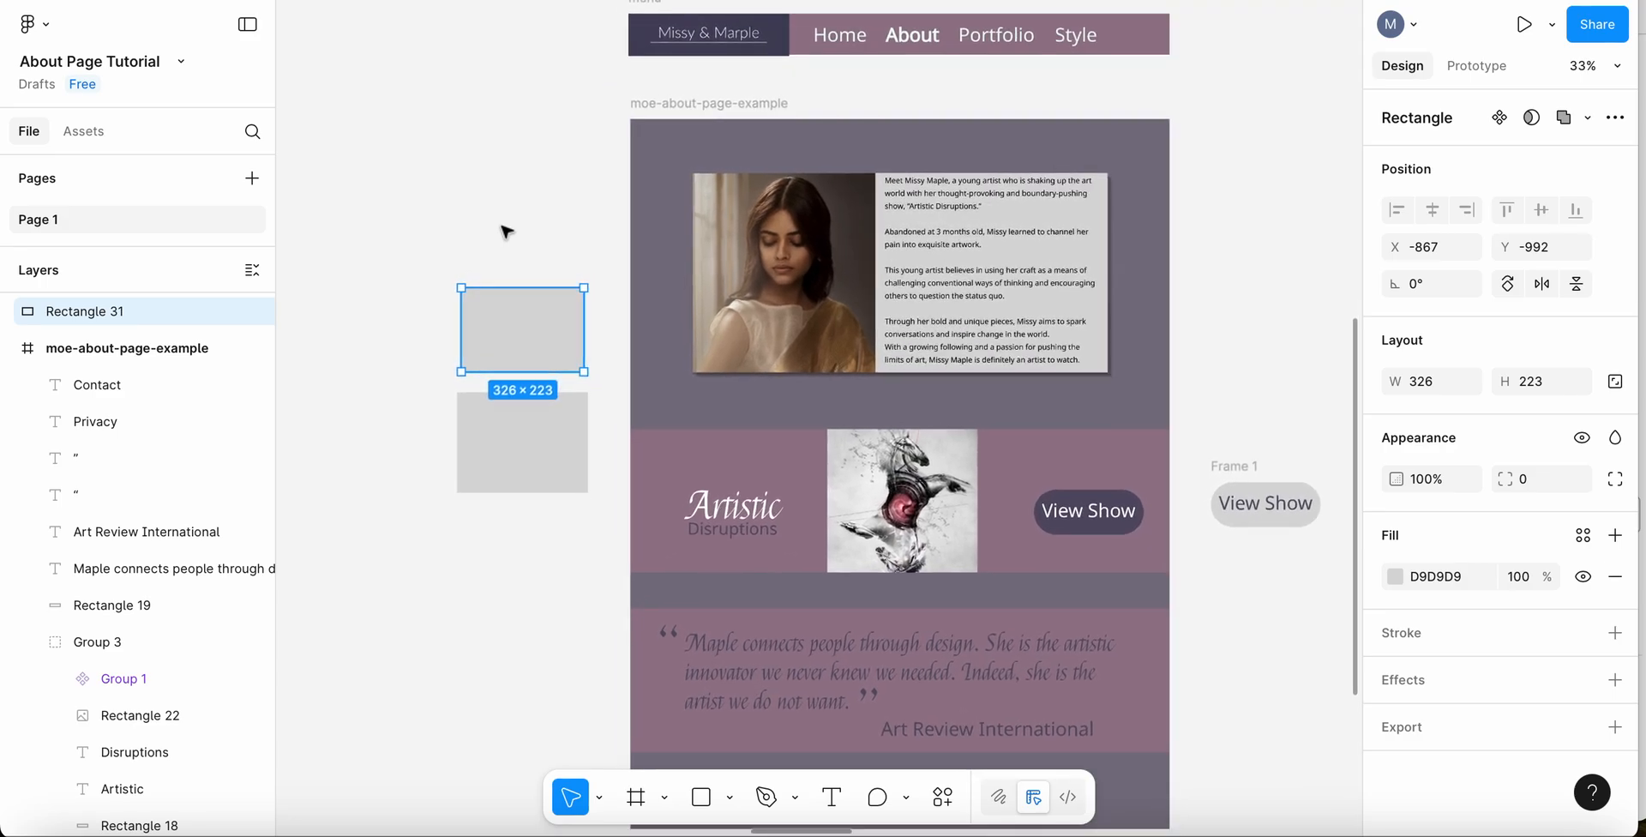
scroll(515, 223, "up", 1)
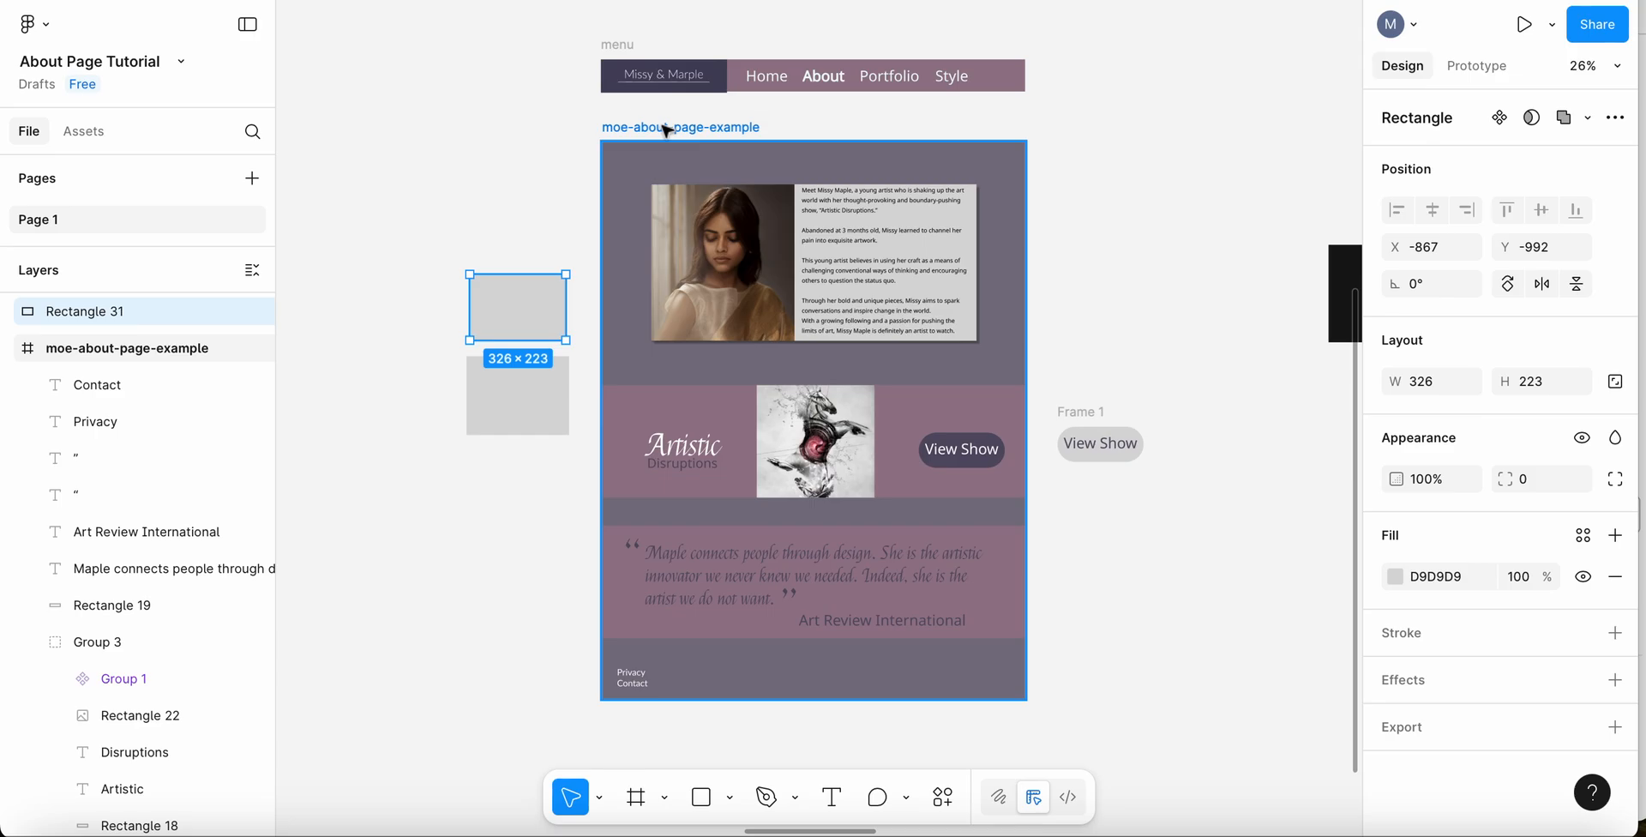
left_click_drag(663, 126, 661, 127)
scroll(1128, 192, "right", 3)
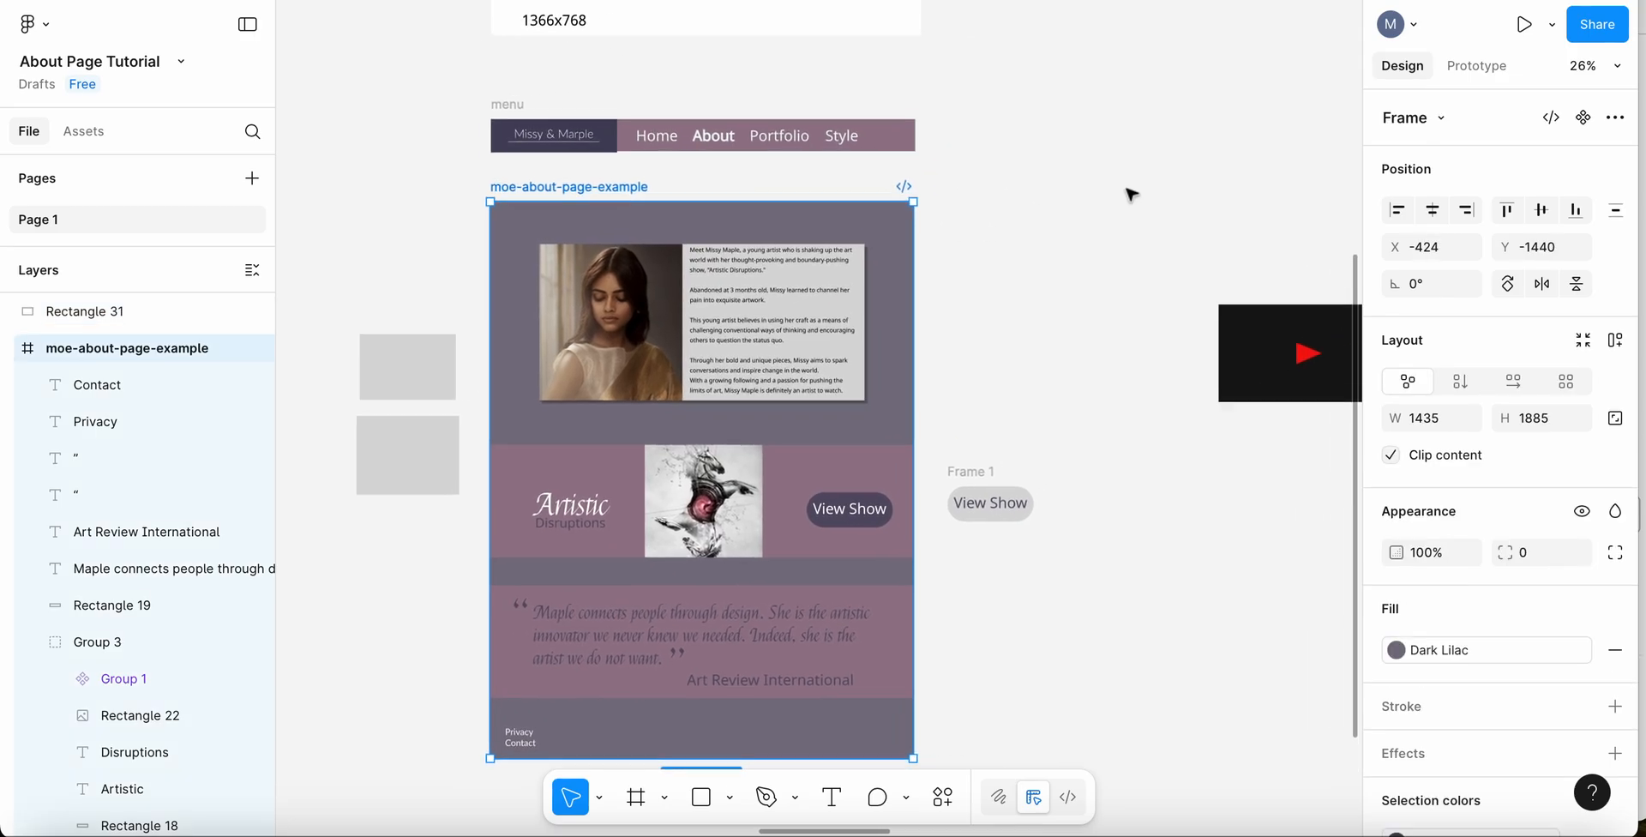
scroll(1128, 194, "left", 2)
scroll(1128, 194, "up", 1)
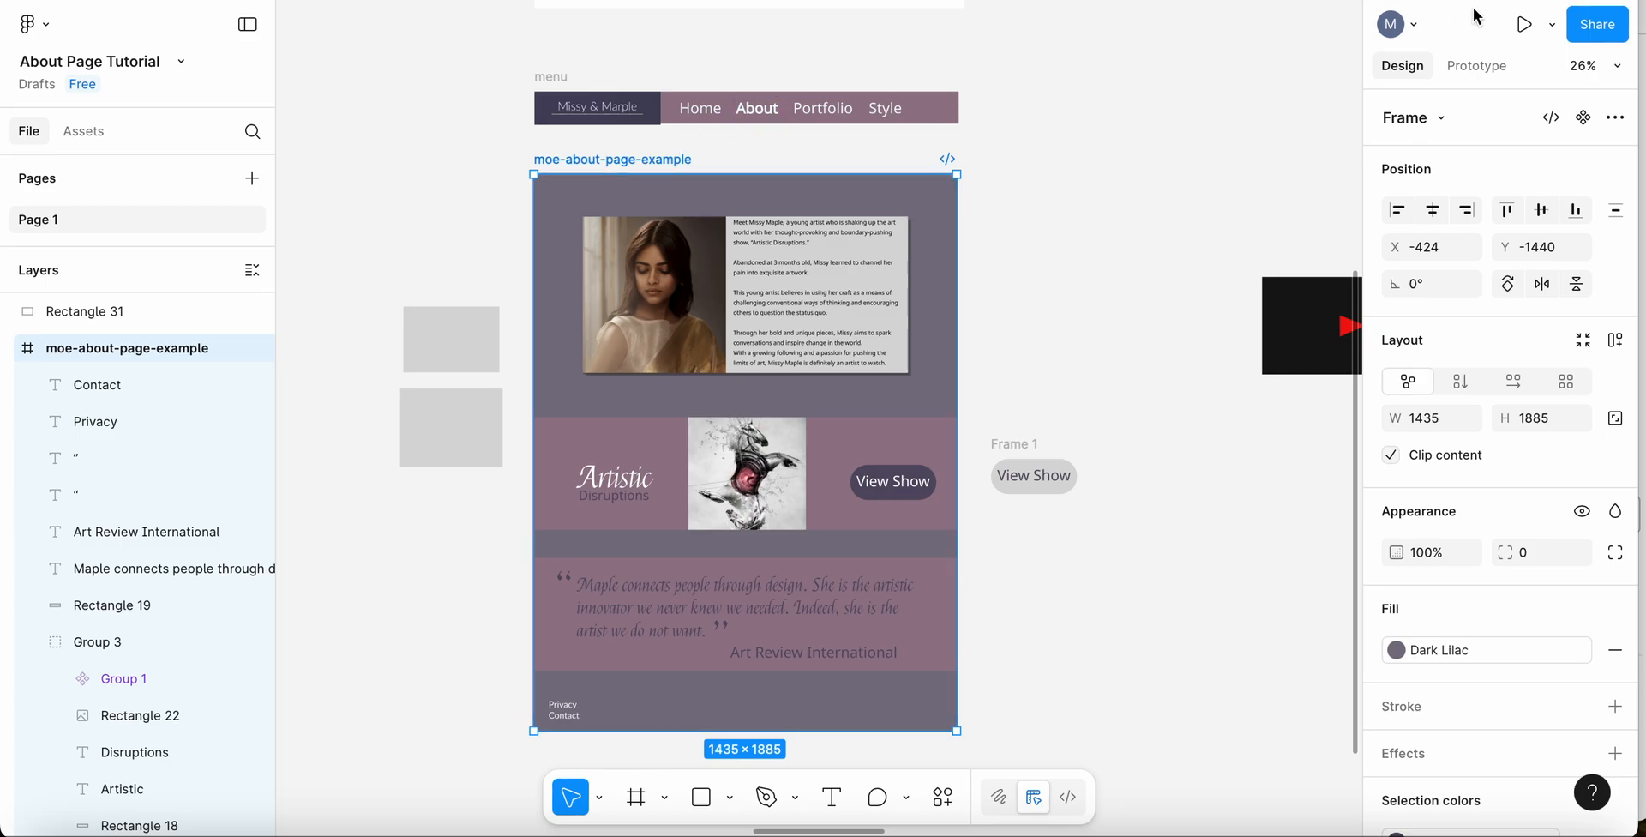
left_click(1524, 28)
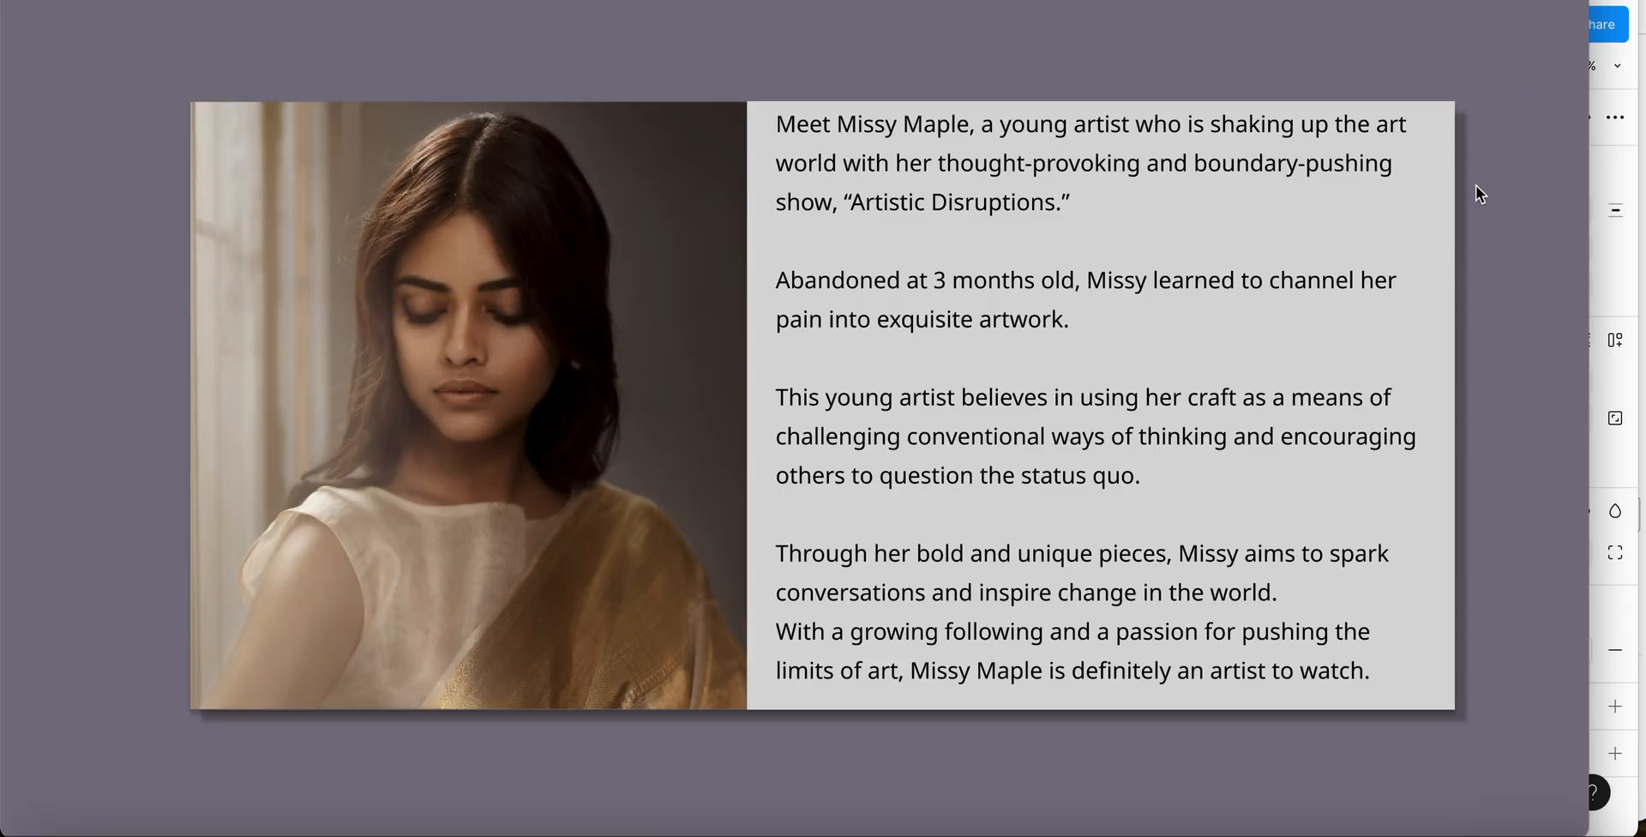
- Review the previewed About page from the bio section down to the footer and back up, and close the preview
scroll(1413, 276, "down", 5)
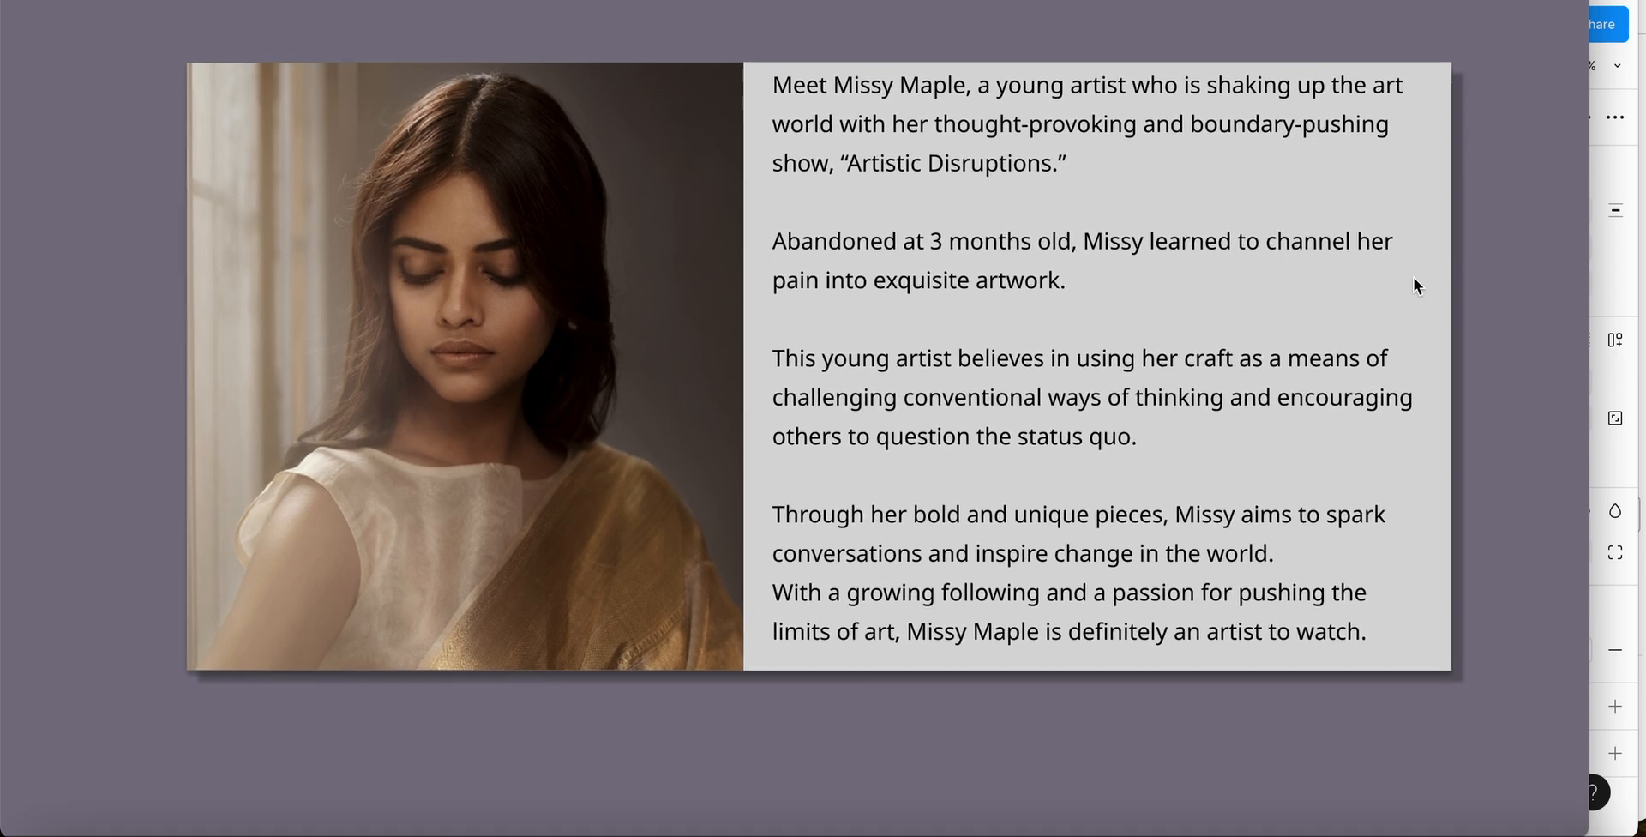
scroll(1413, 276, "down", 5)
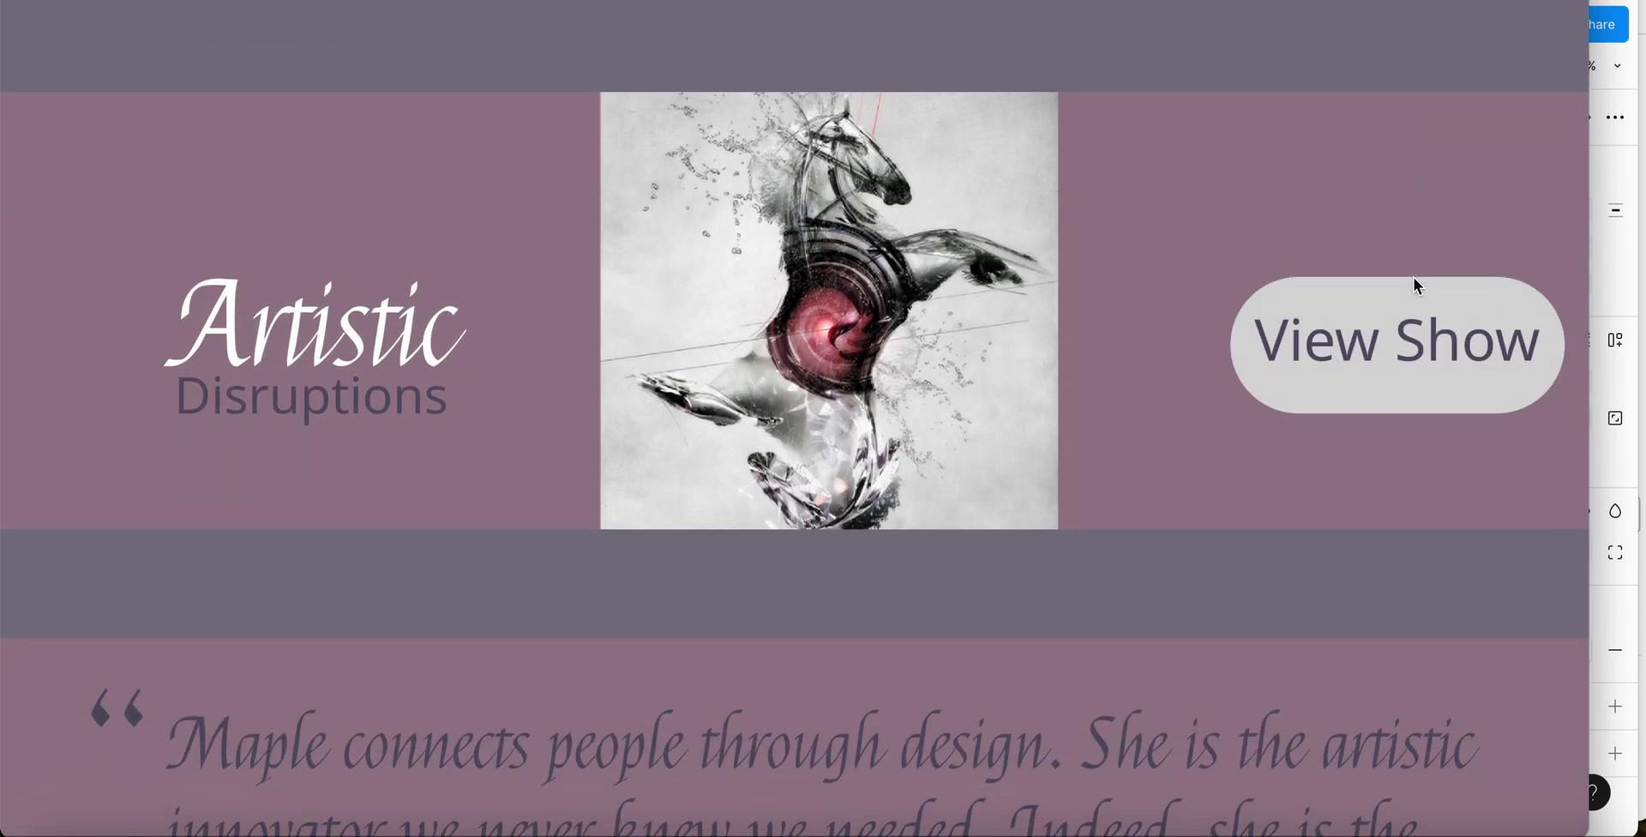
scroll(1150, 653, "down", 6)
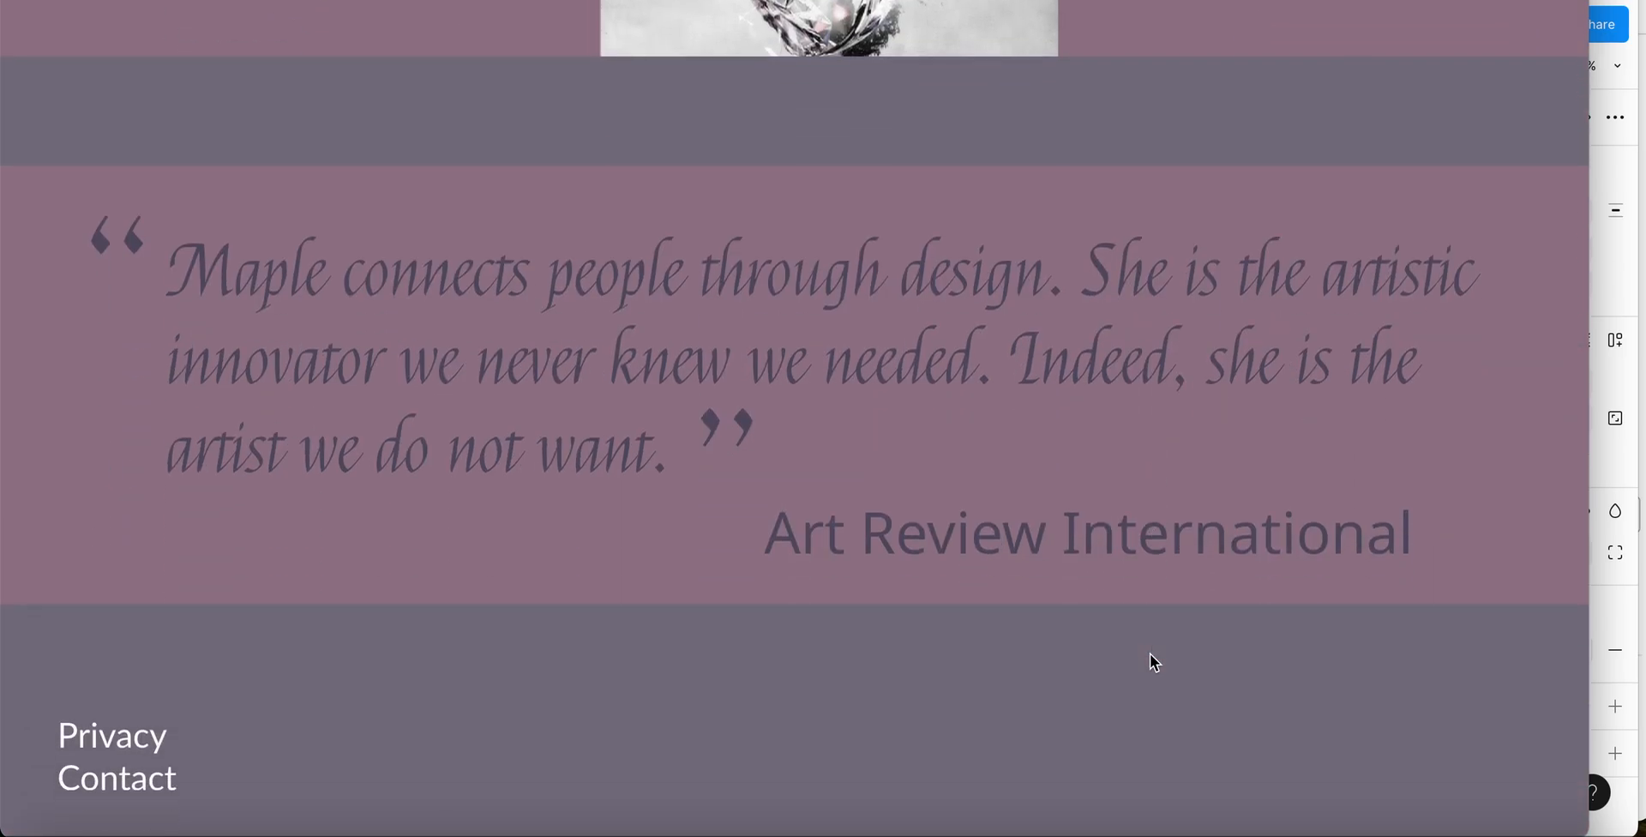
scroll(1150, 654, "up", 4)
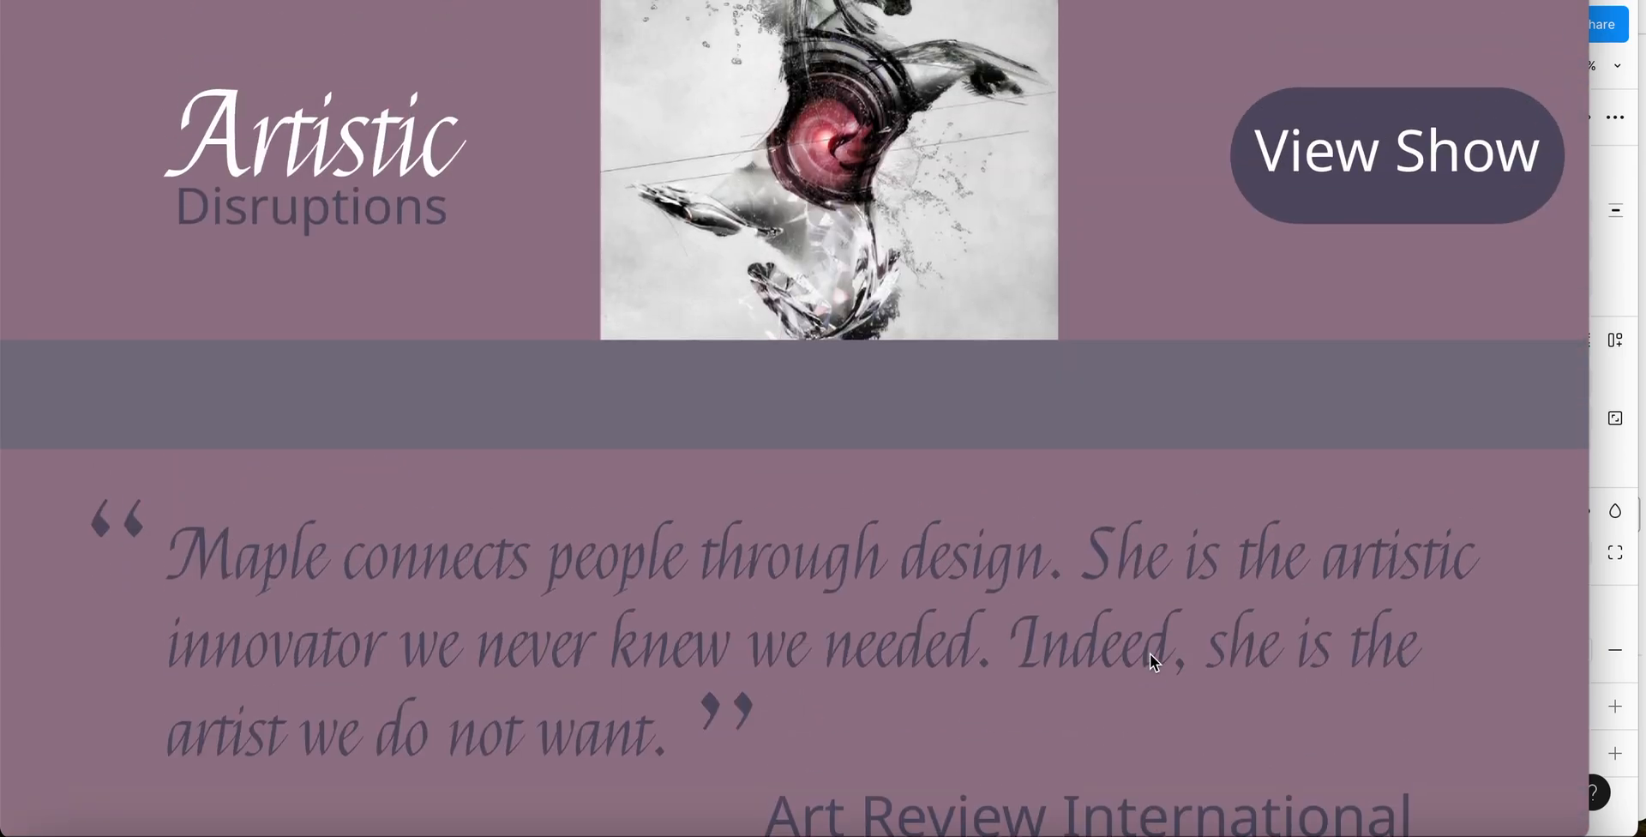
scroll(1150, 654, "down", 1)
scroll(1150, 654, "up", 11)
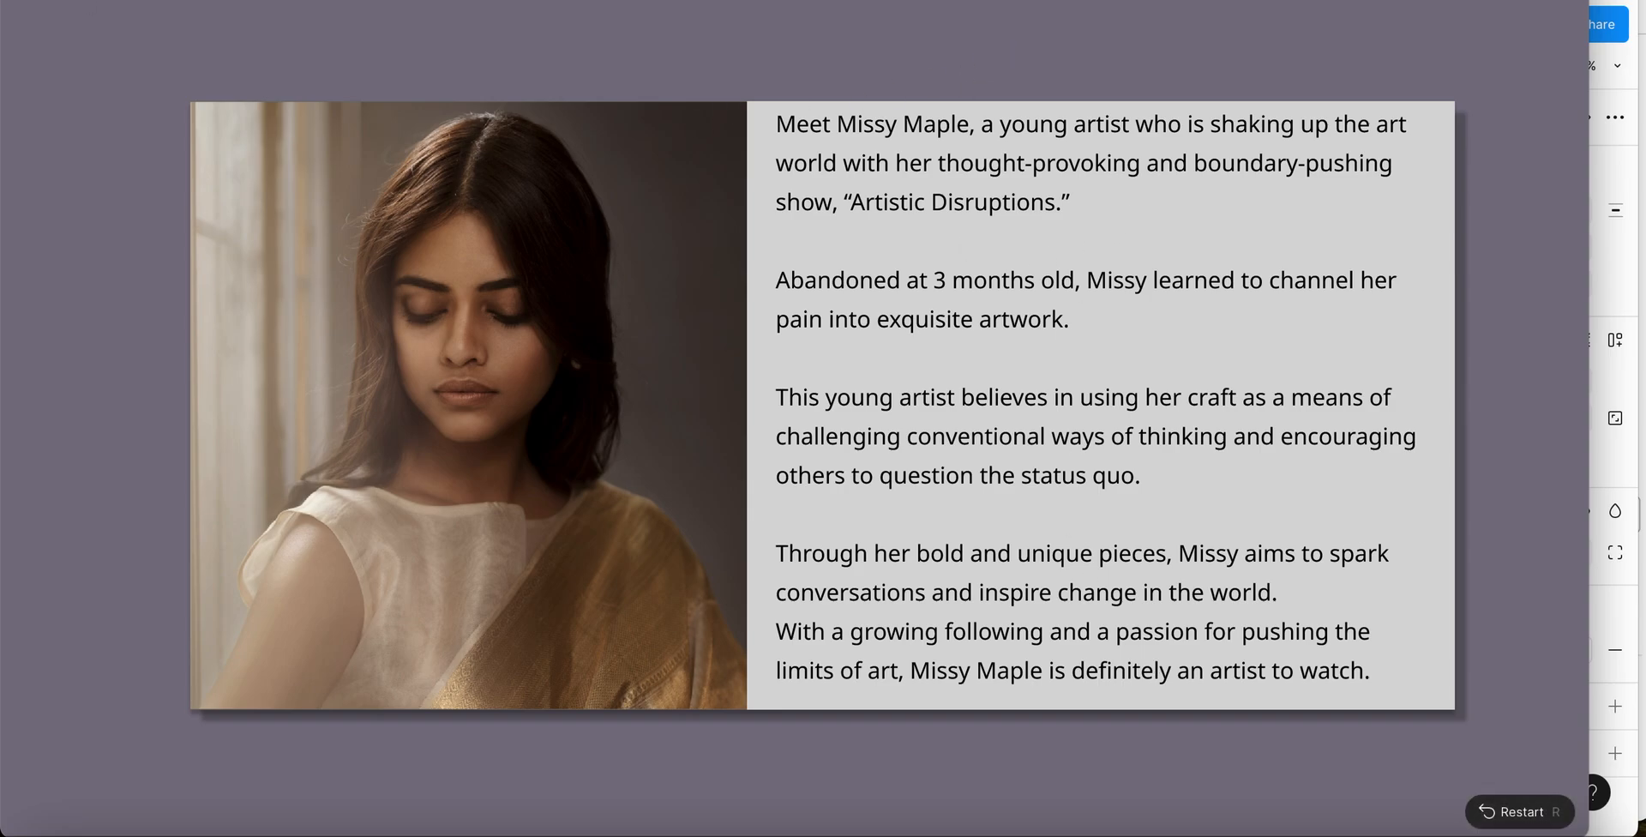
key("super+w")
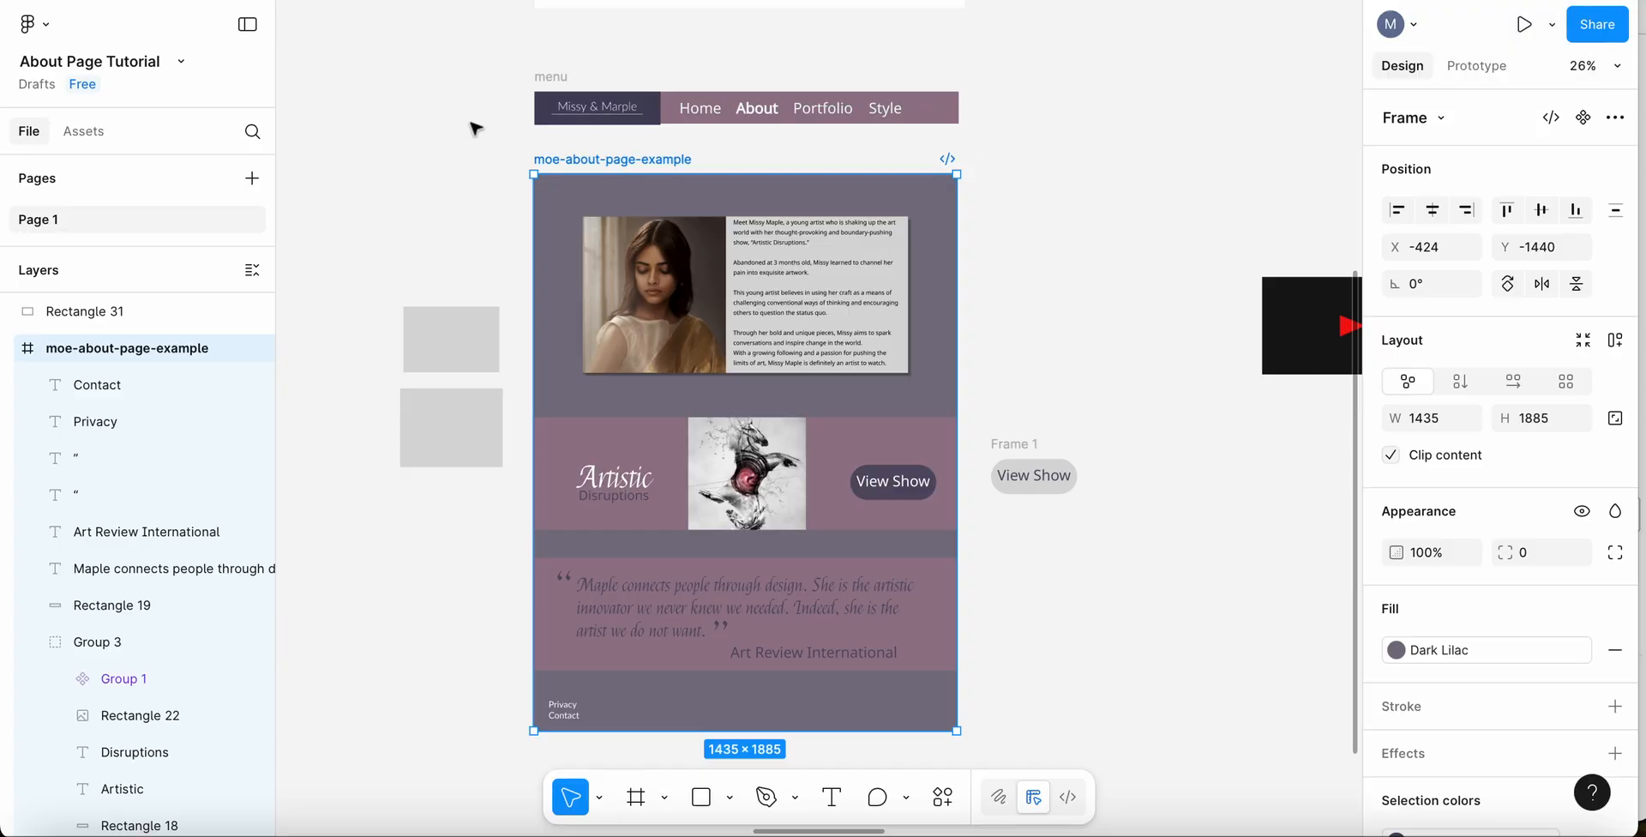
- Inspect the upper grey rectangle beside the page, the available shape tools, and the horse image in the Artistic Disruptions banner
left_click(426, 331)
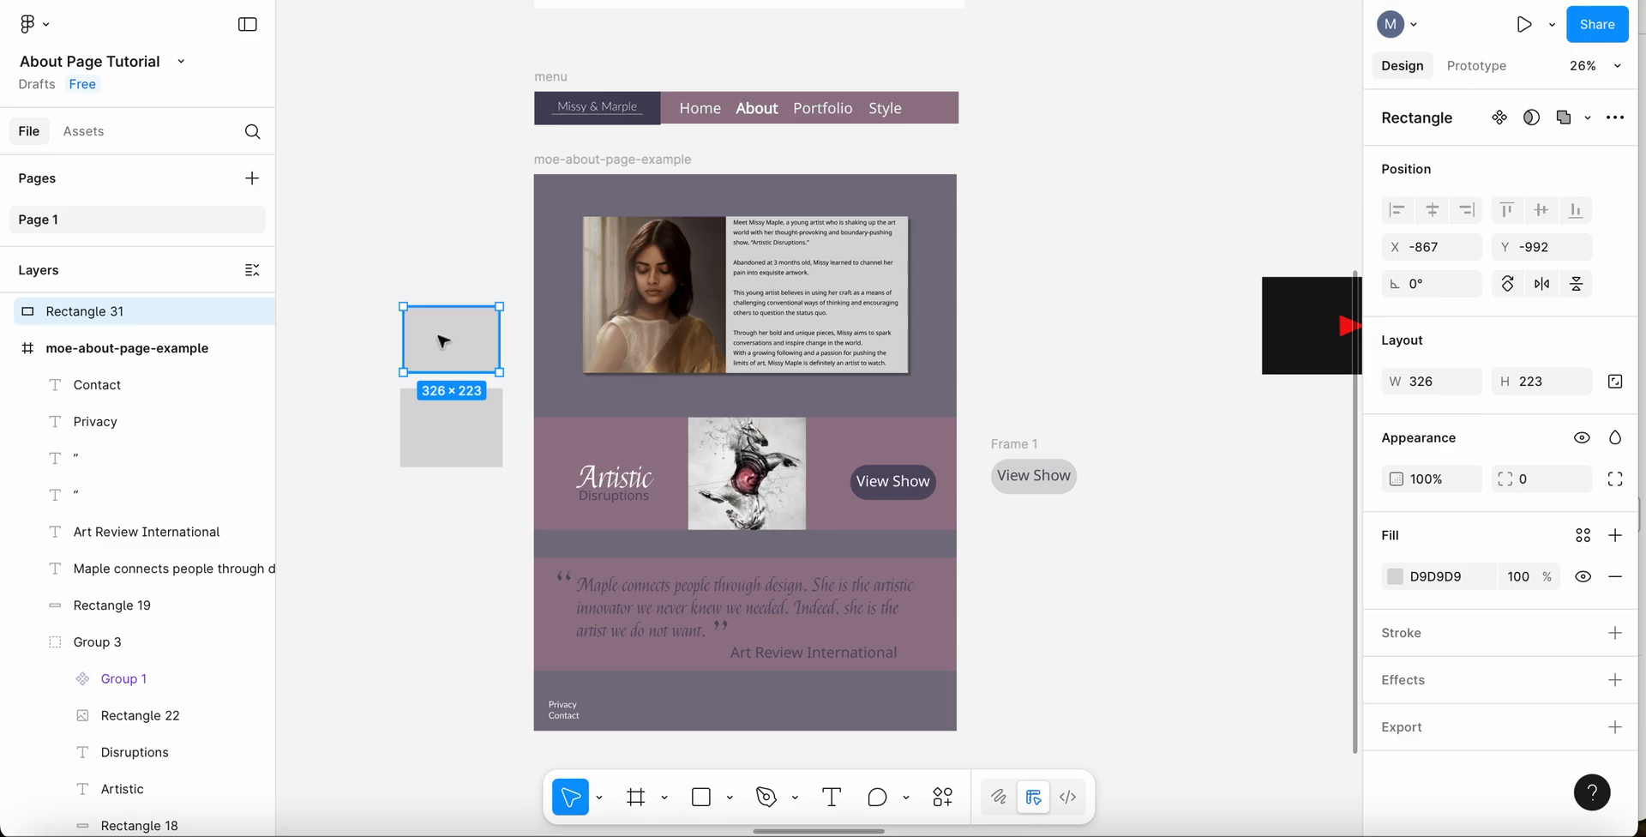
left_click(731, 798)
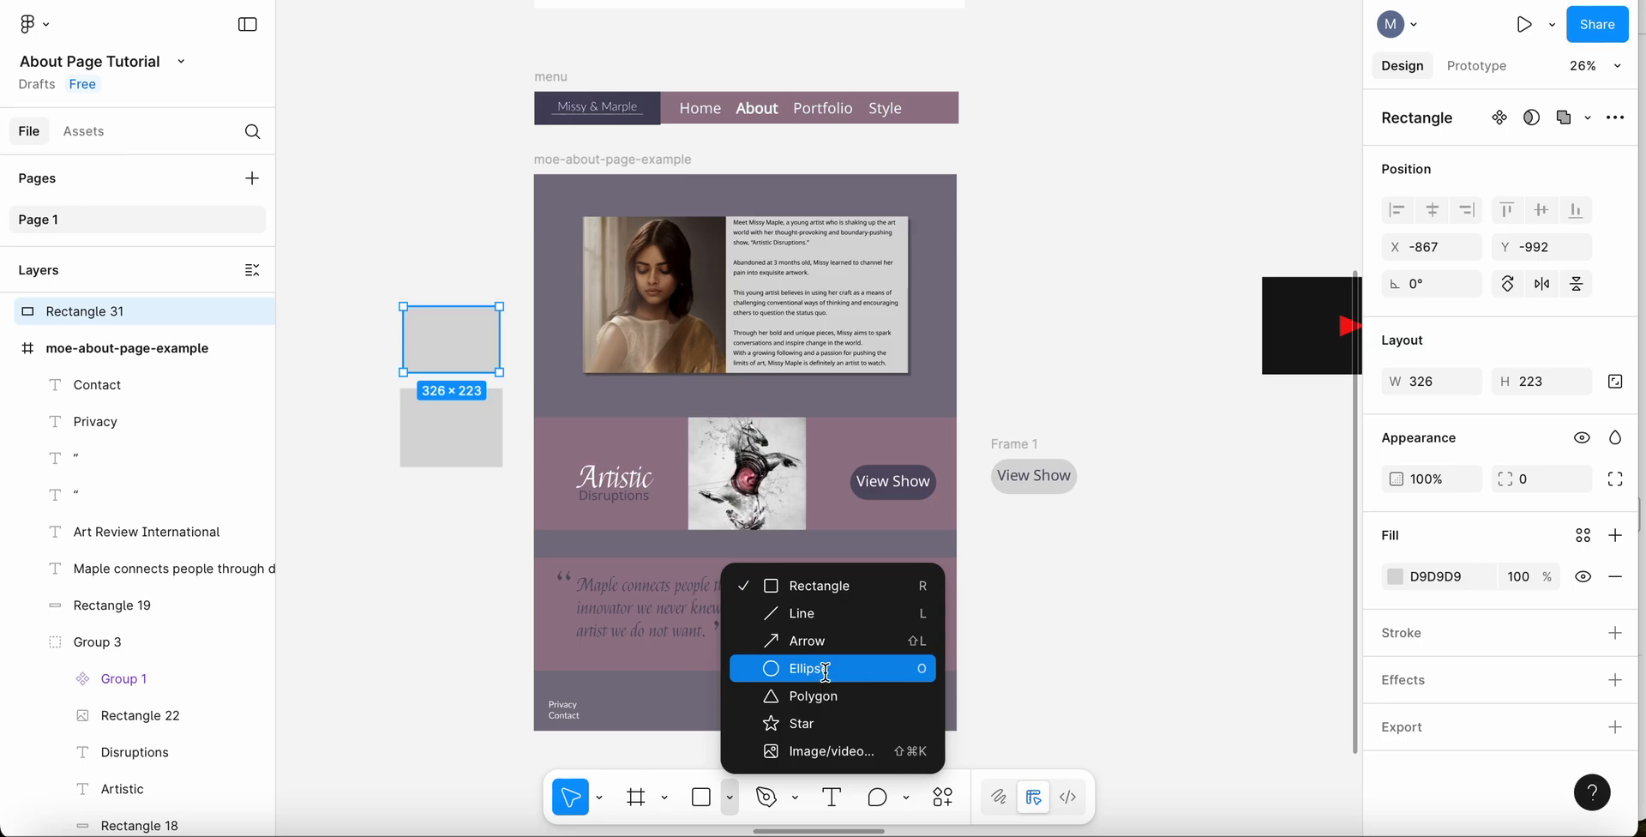
left_click(1138, 589)
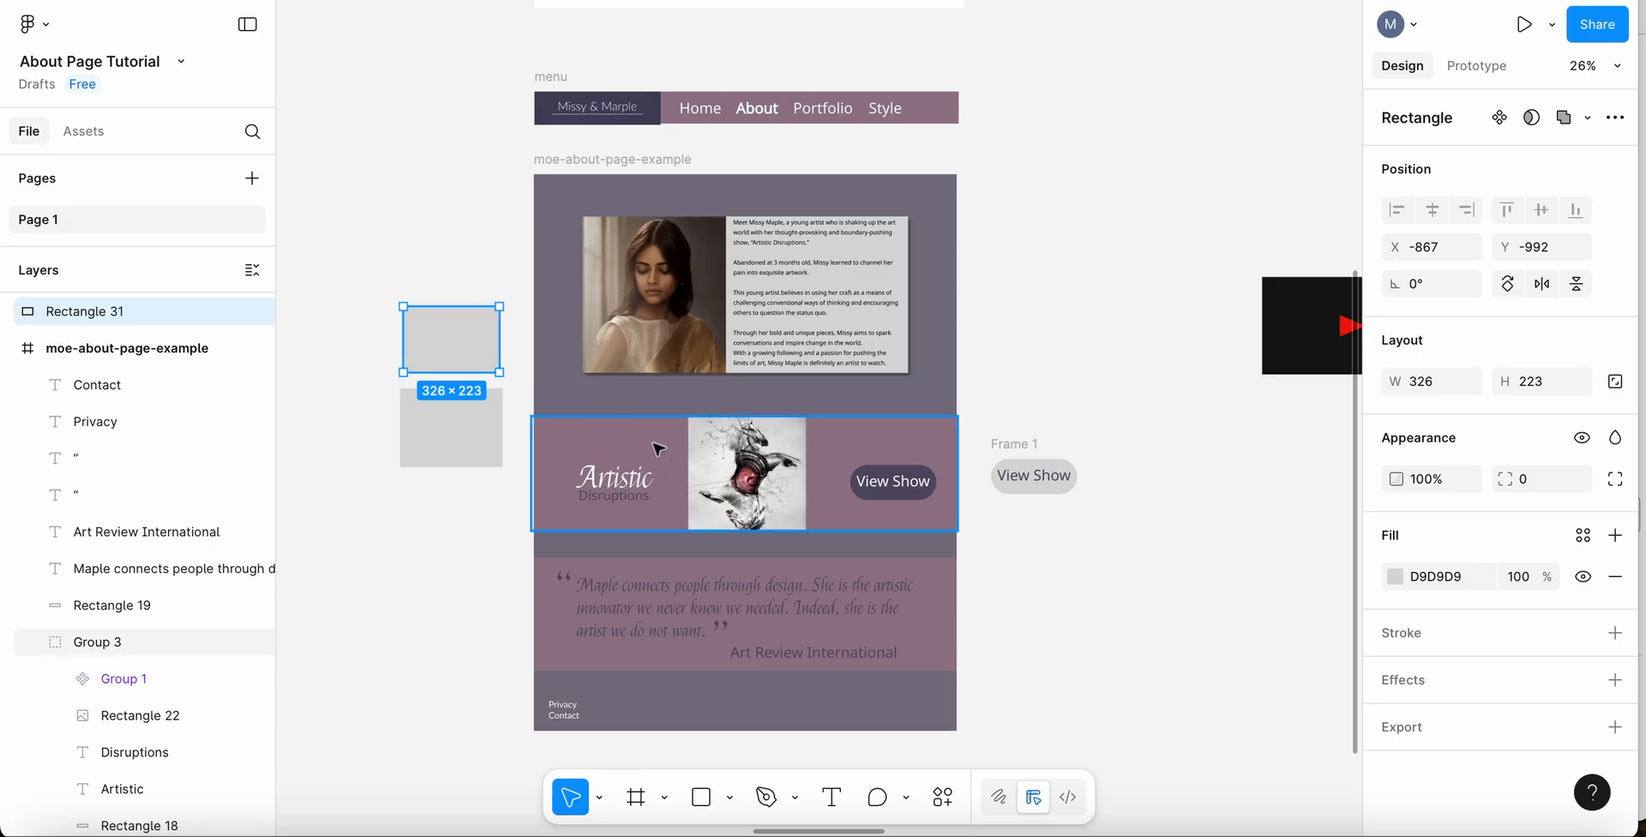
double_click(767, 470)
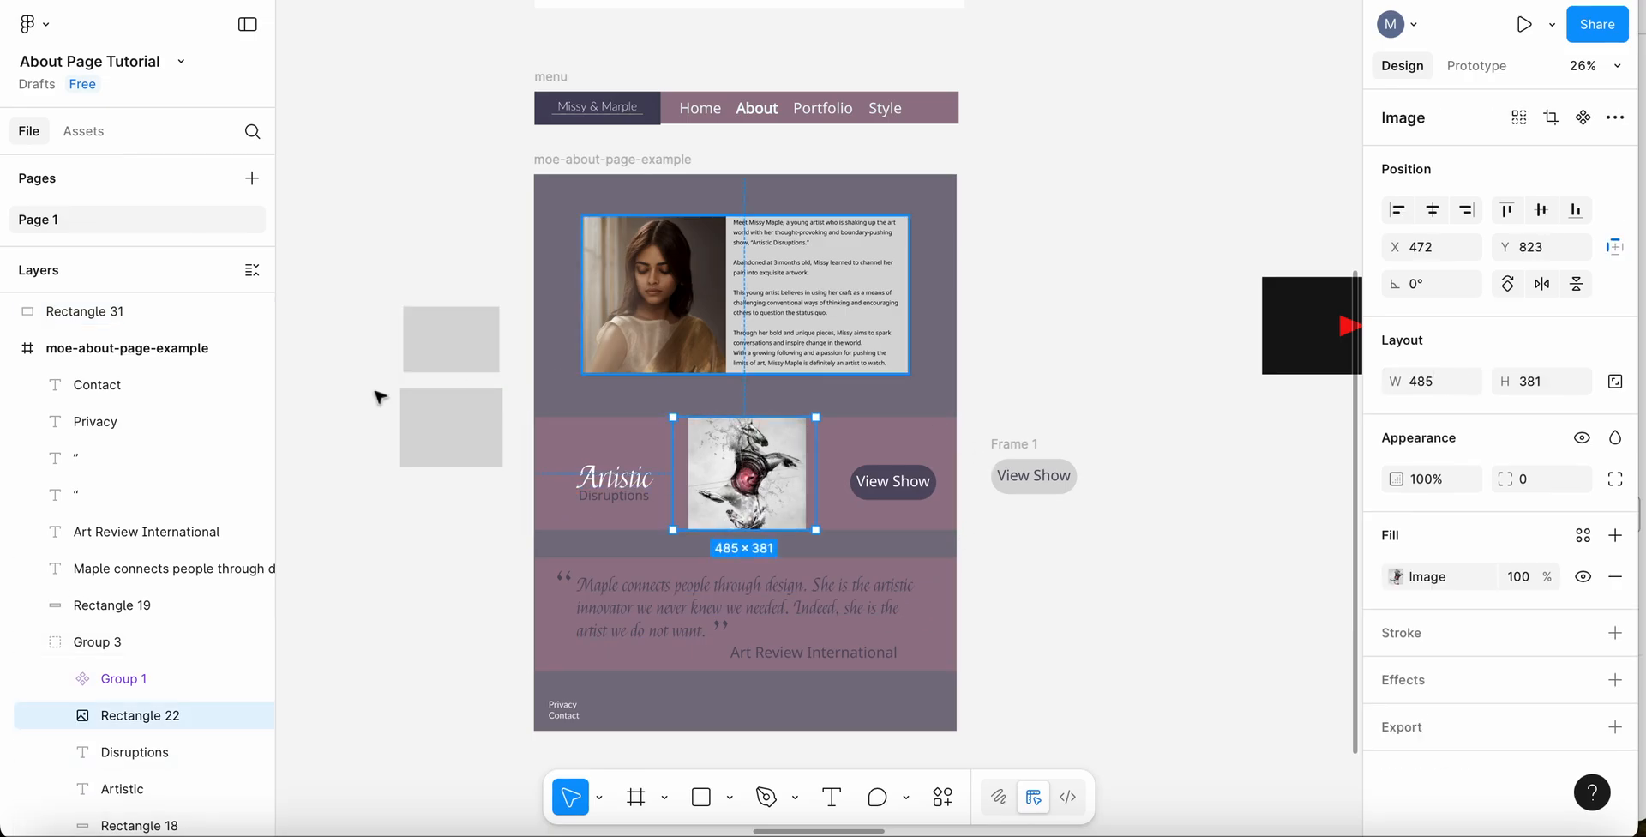
- Move the upper grey rectangle onto the example page at about X 3, Y 600, and try enlarging it to about 363 × 279
left_click_drag(430, 342, 592, 388)
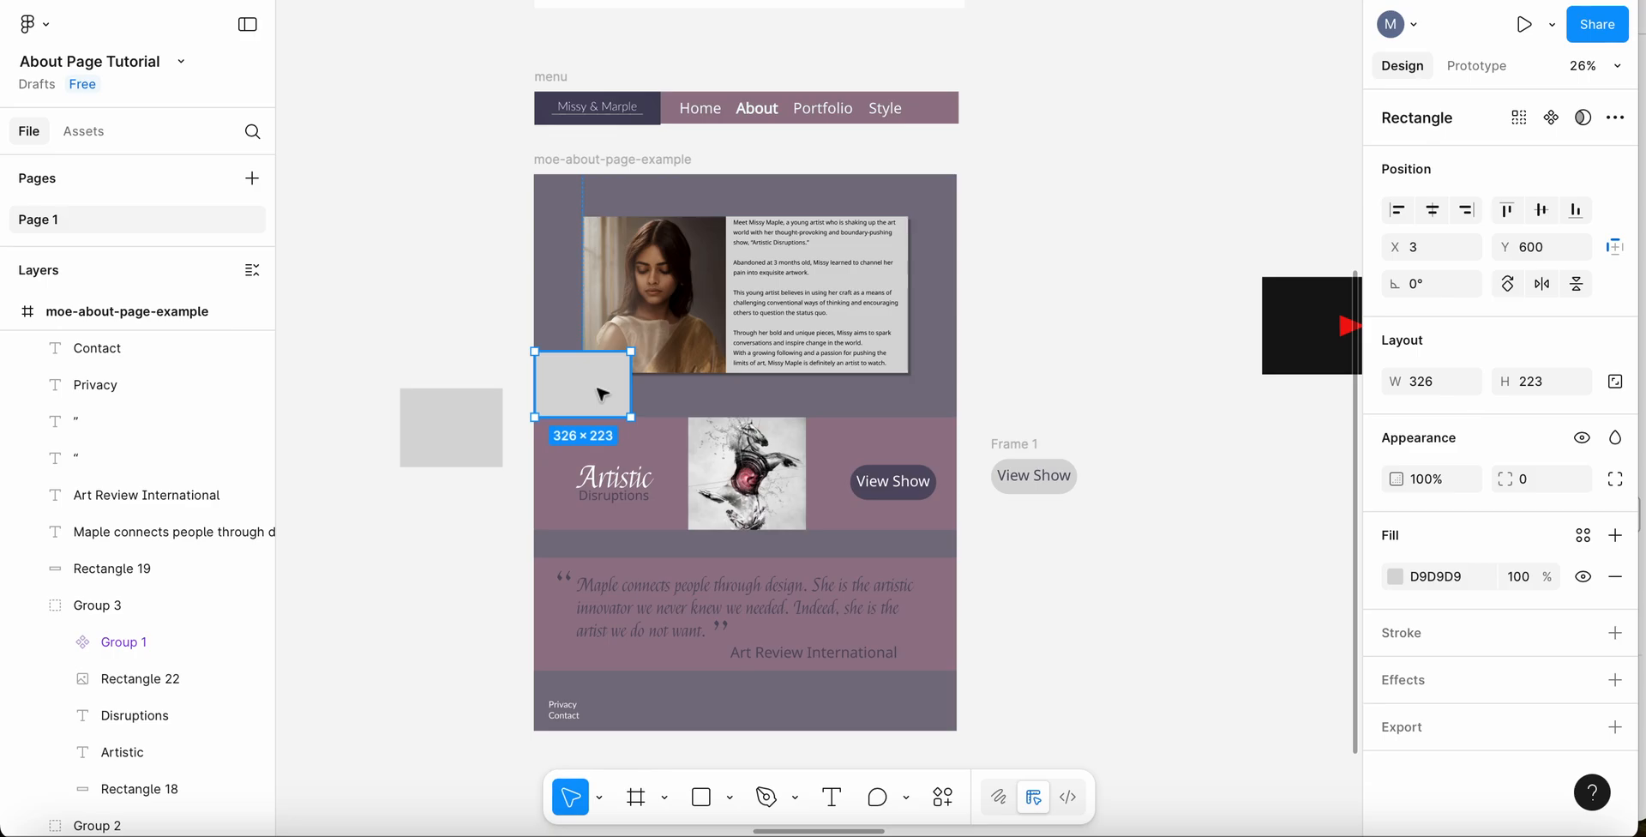
mouse_move(630, 350)
left_mouse_down()
mouse_move(682, 290)
mouse_move(641, 332)
left_mouse_up()
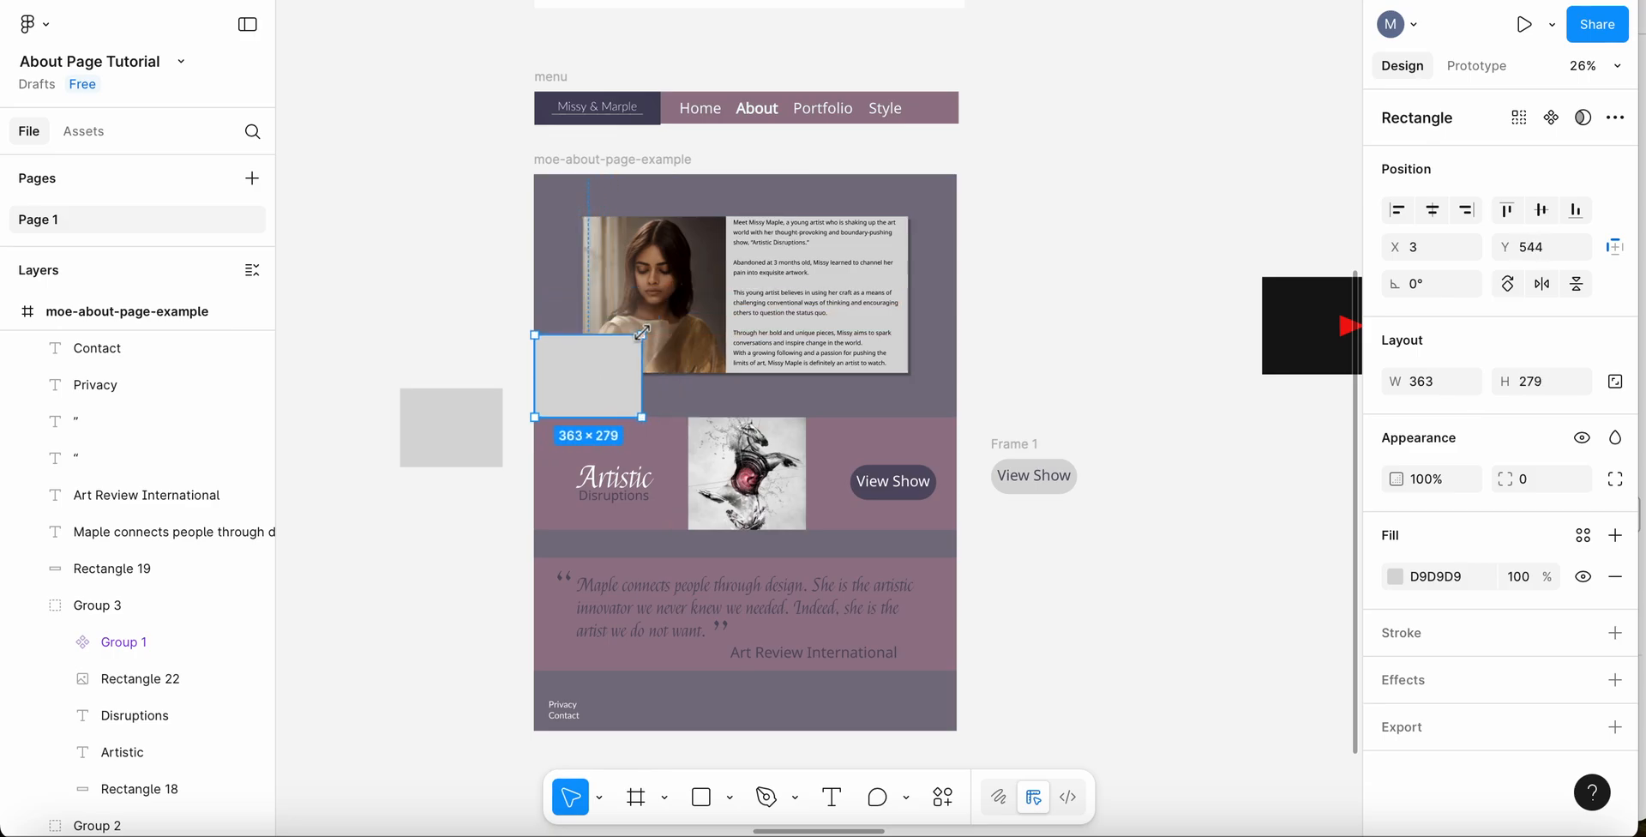
key("super+z")
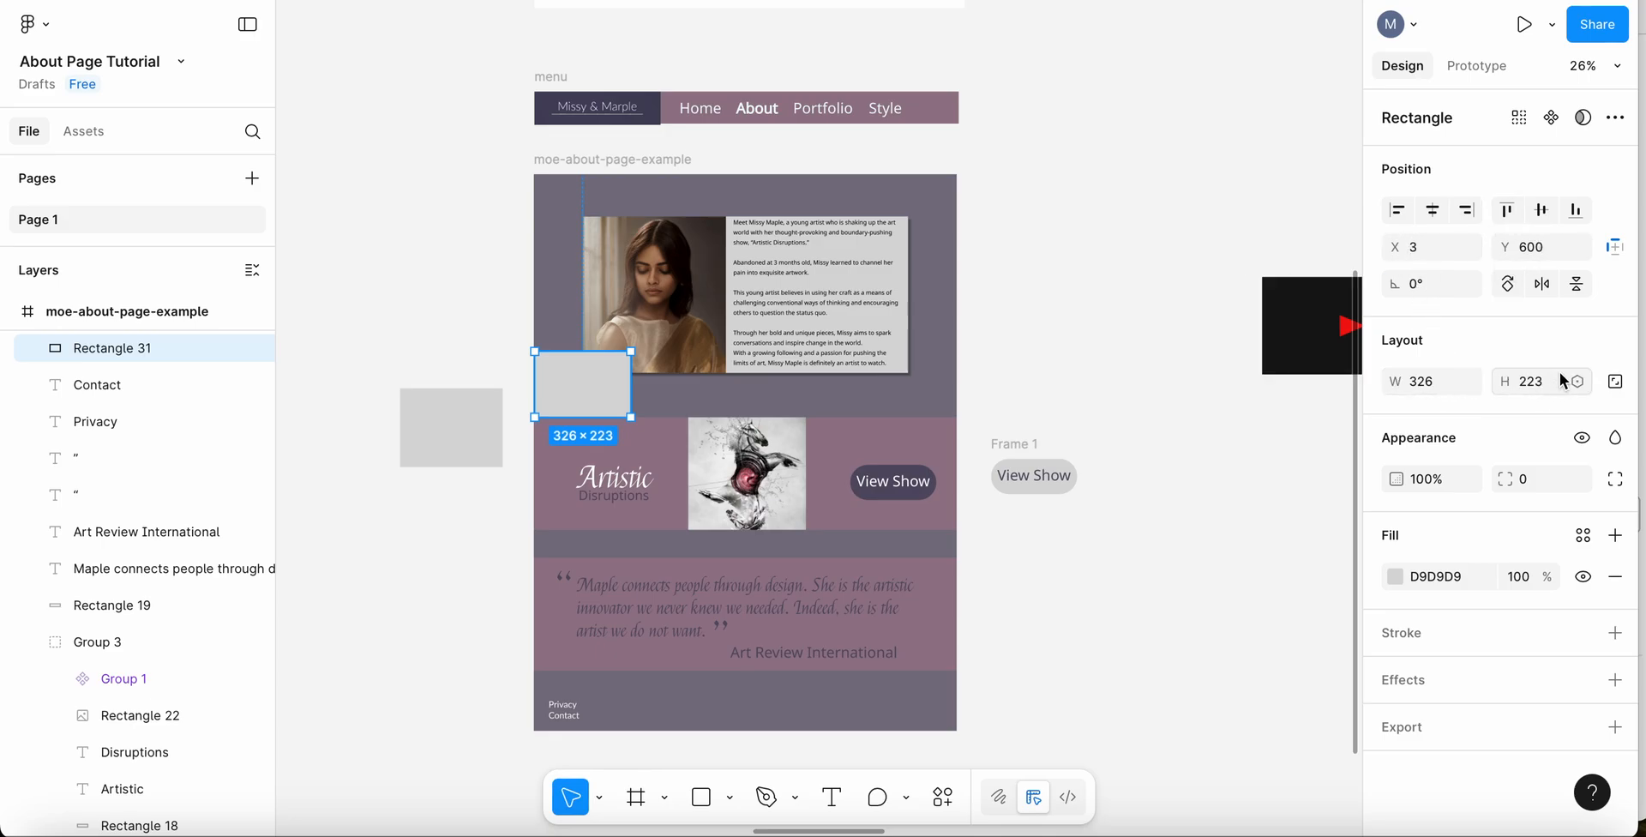
- Set the grey rectangle's width to 400
left_click(1438, 389)
type("400")
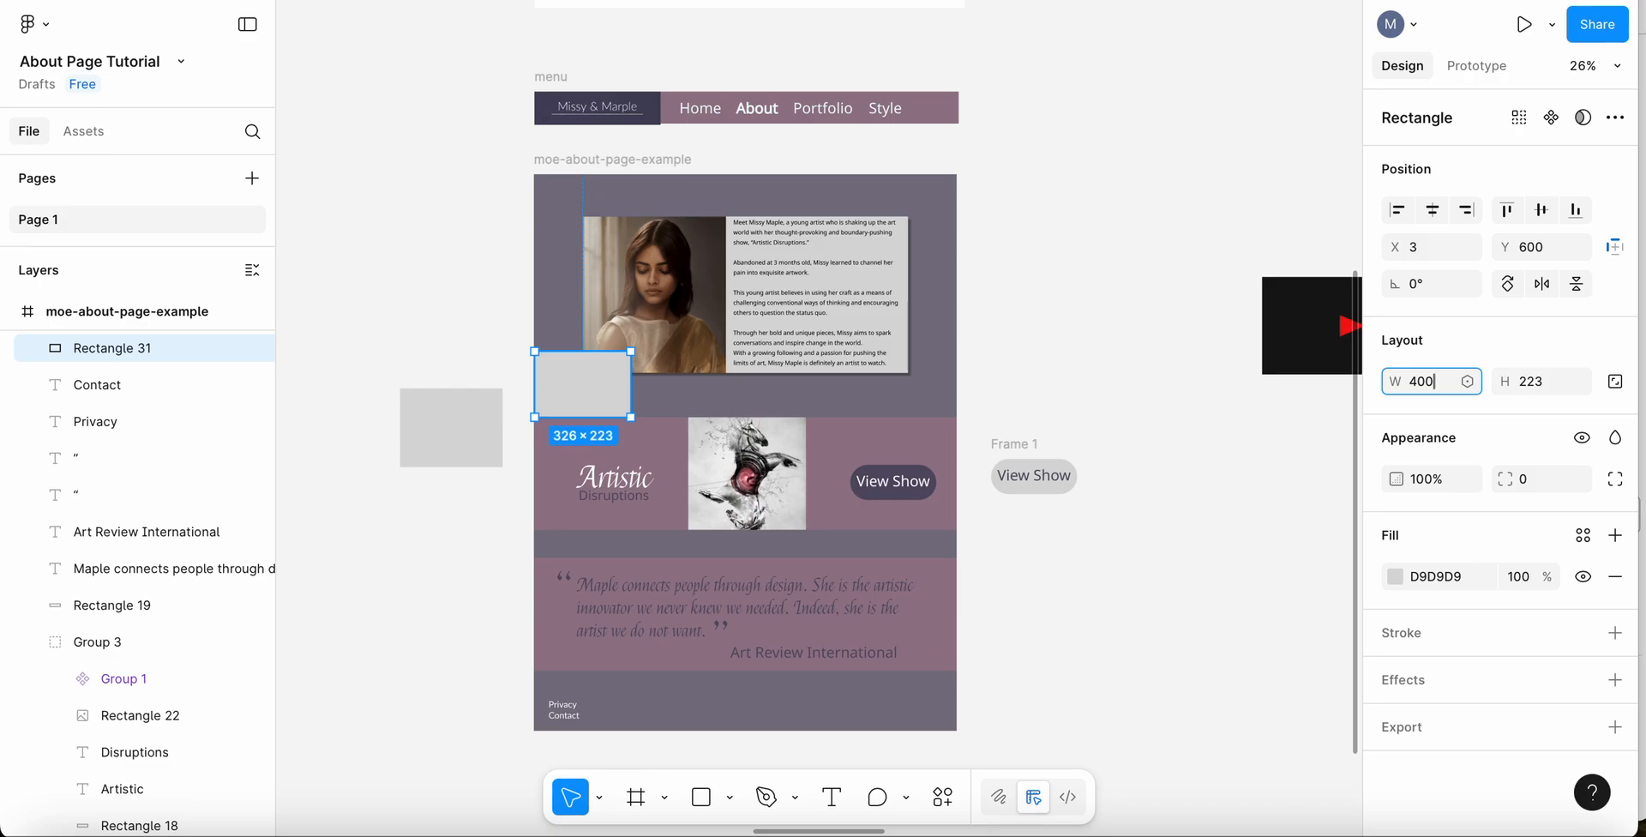
key("Return")
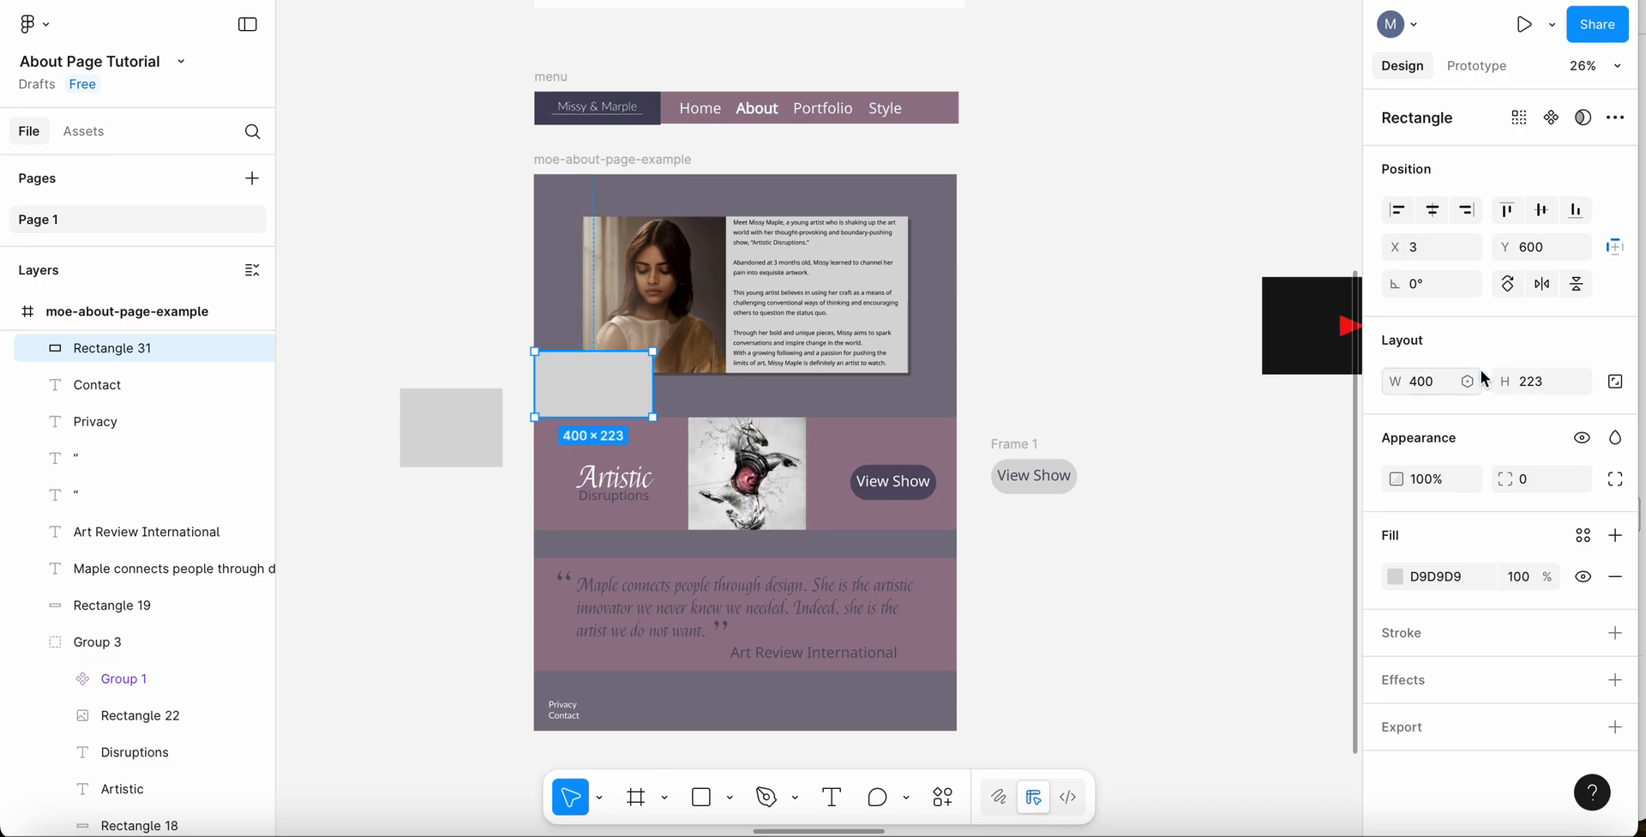
- Reduce the grey rectangle's width to about 371 and move it back beside the example page at about X -878, Y -995
left_click(1407, 378)
left_click_drag(1407, 379, 1328, 396)
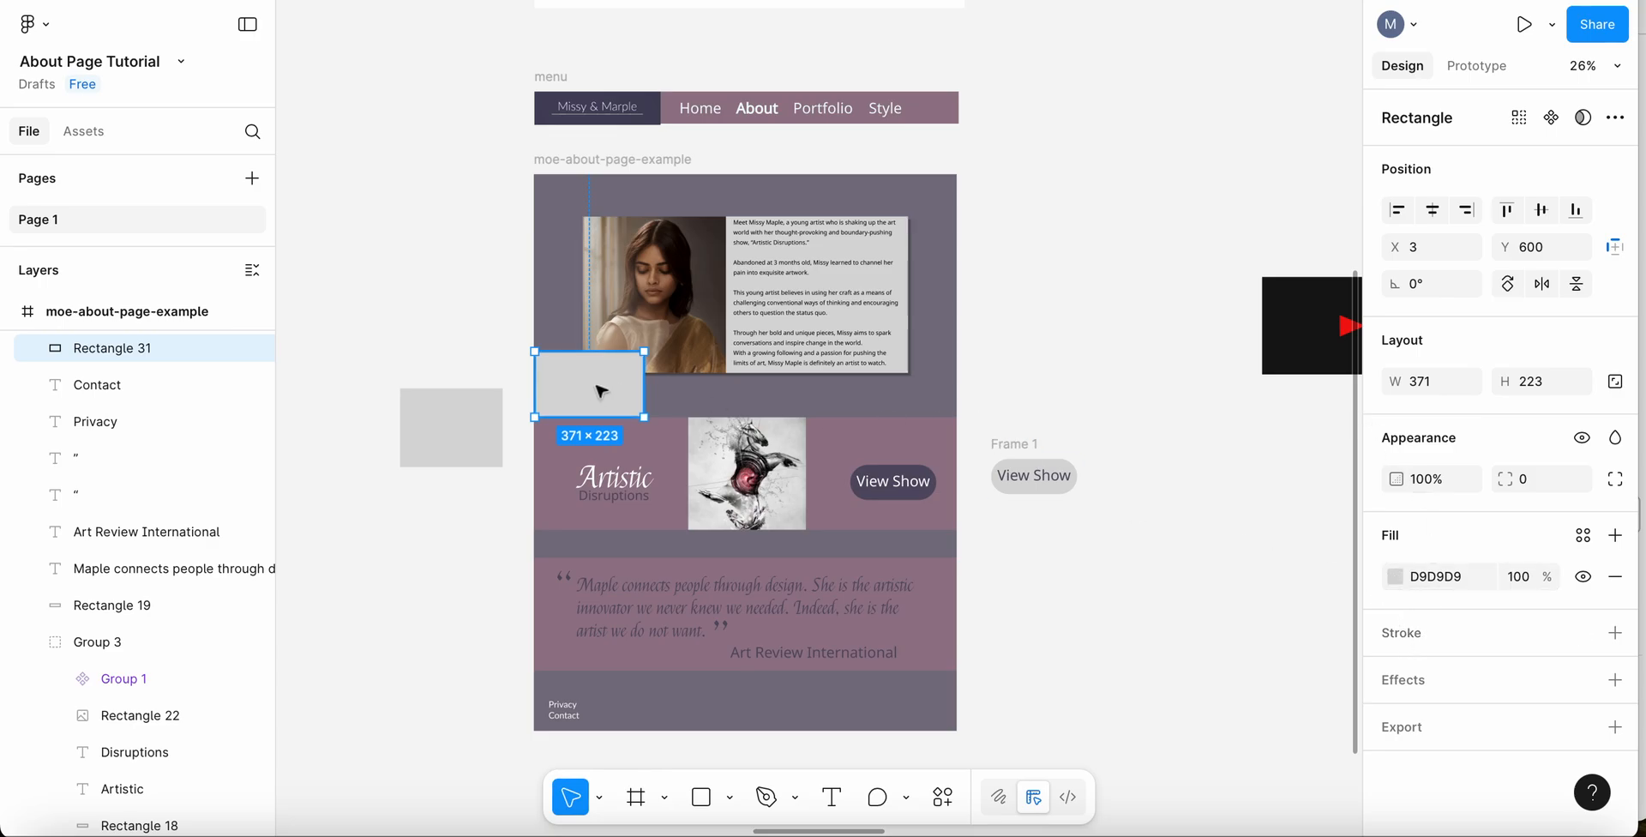
left_click_drag(600, 391, 466, 345)
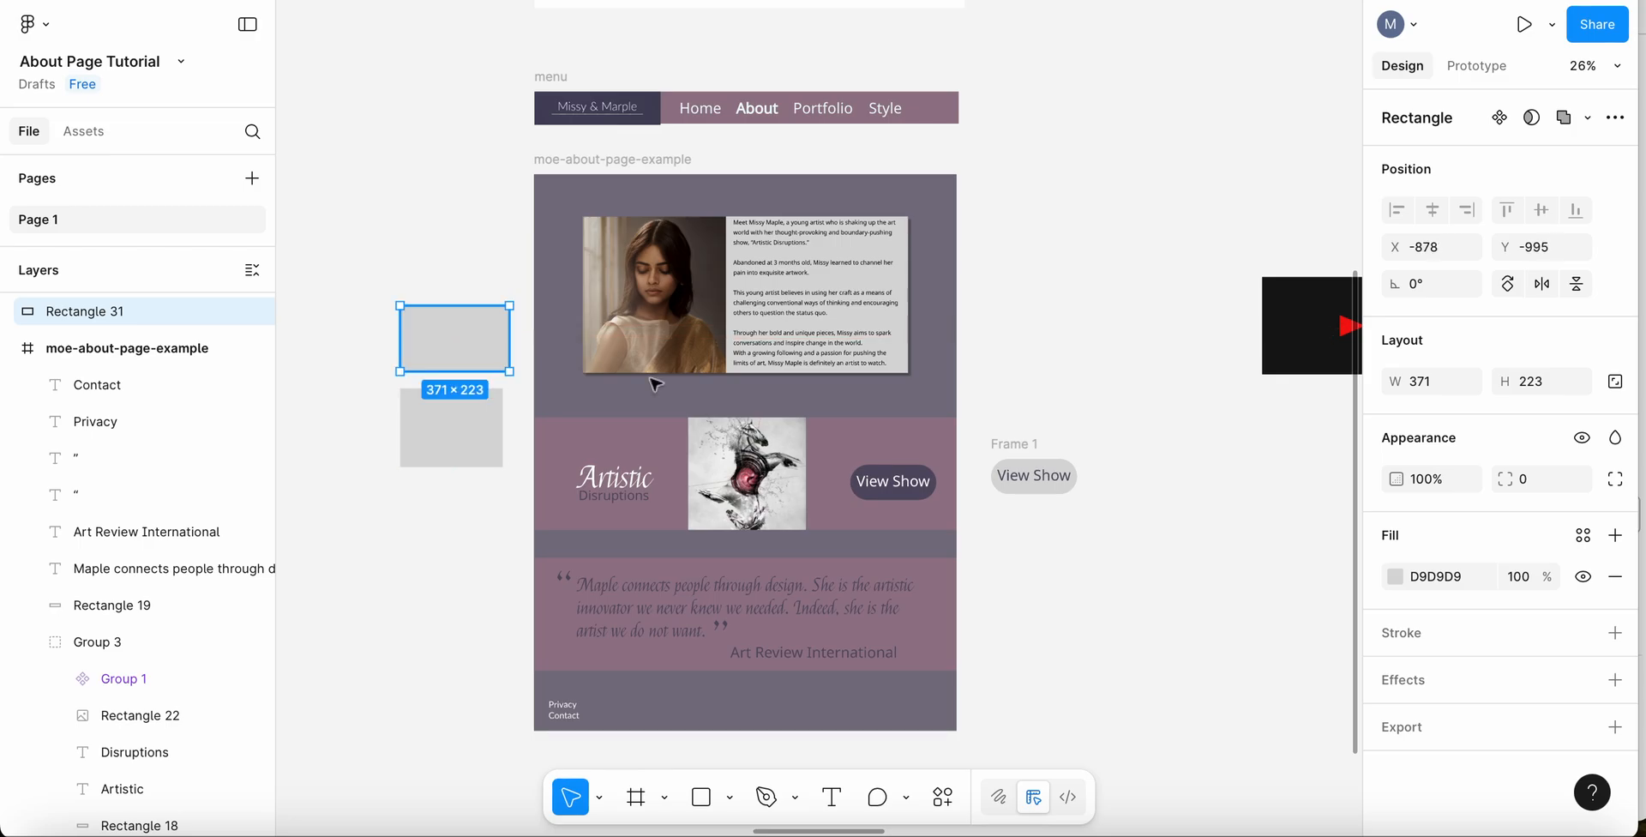
- Place auto-width text reading "bcnujiqwpibjcdip" on the example page, just above the Artistic Disruptions banner
left_click(796, 798)
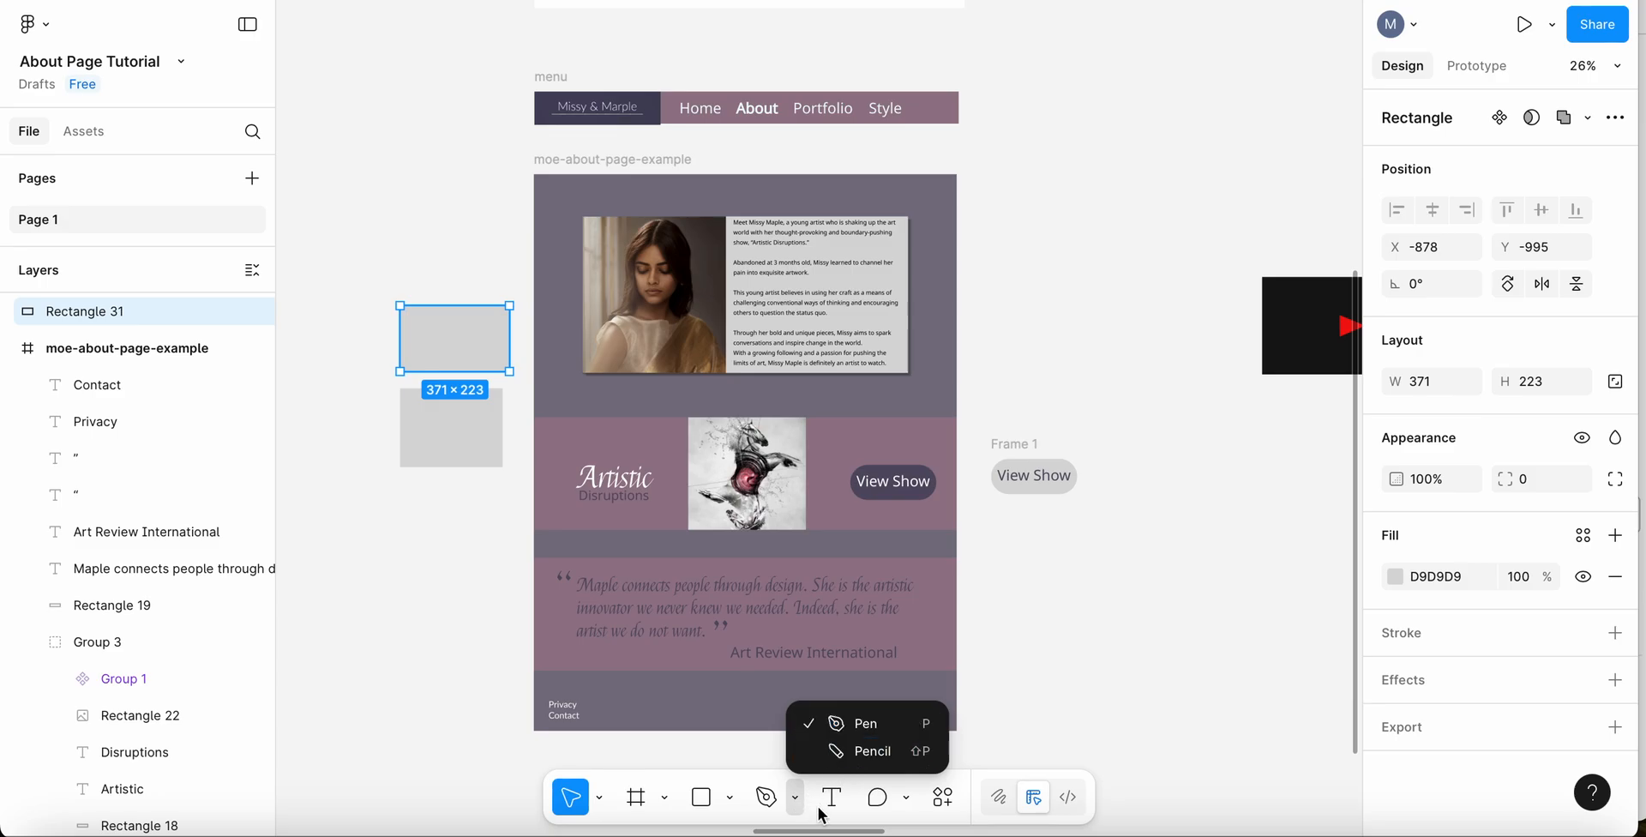
left_click(834, 804)
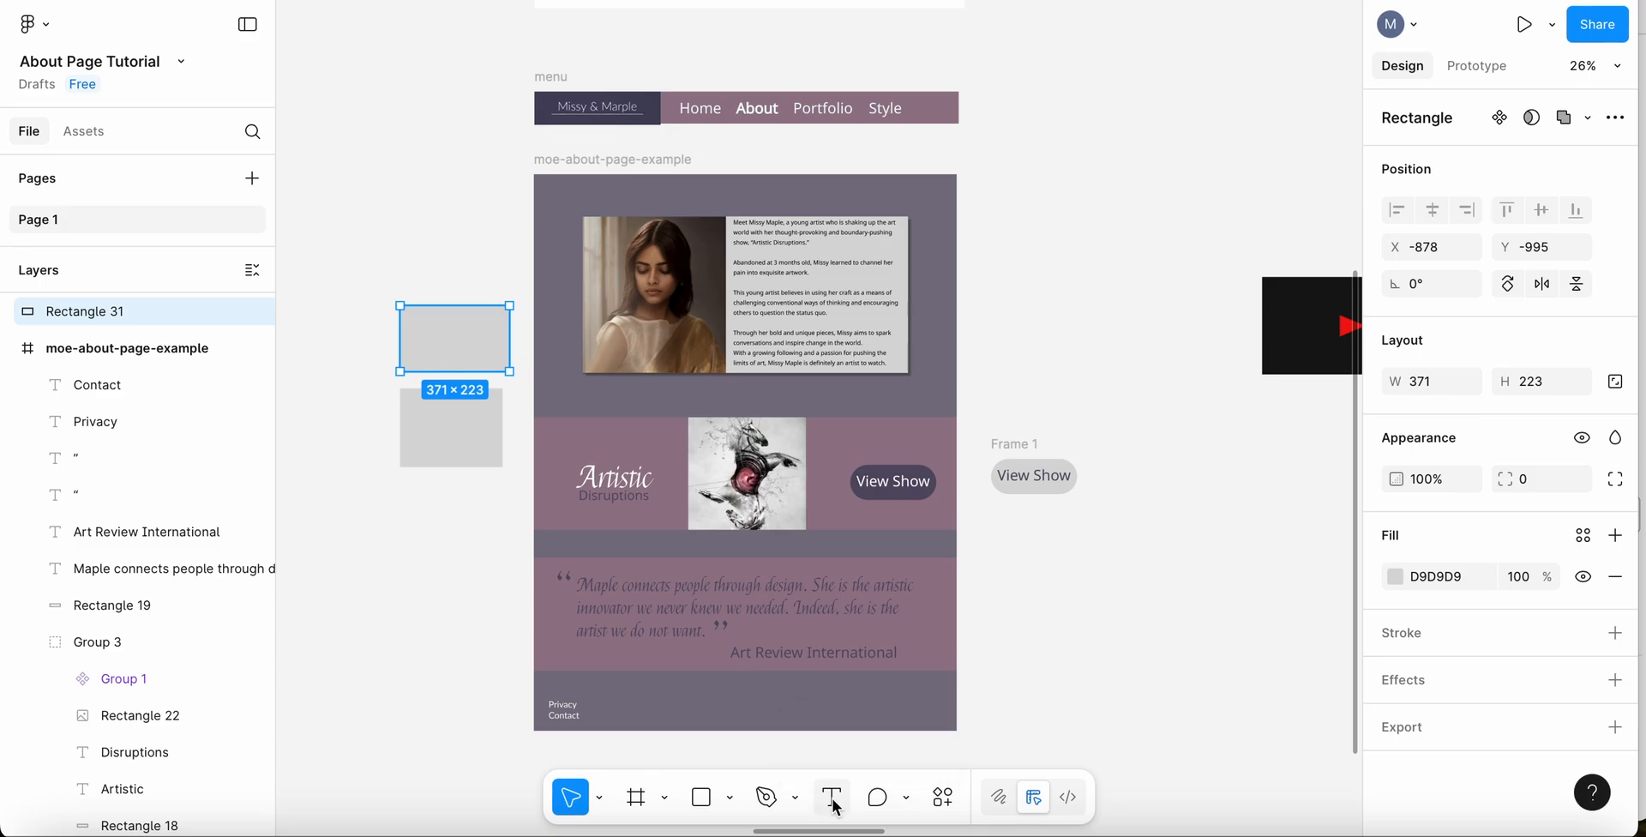
left_click(835, 802)
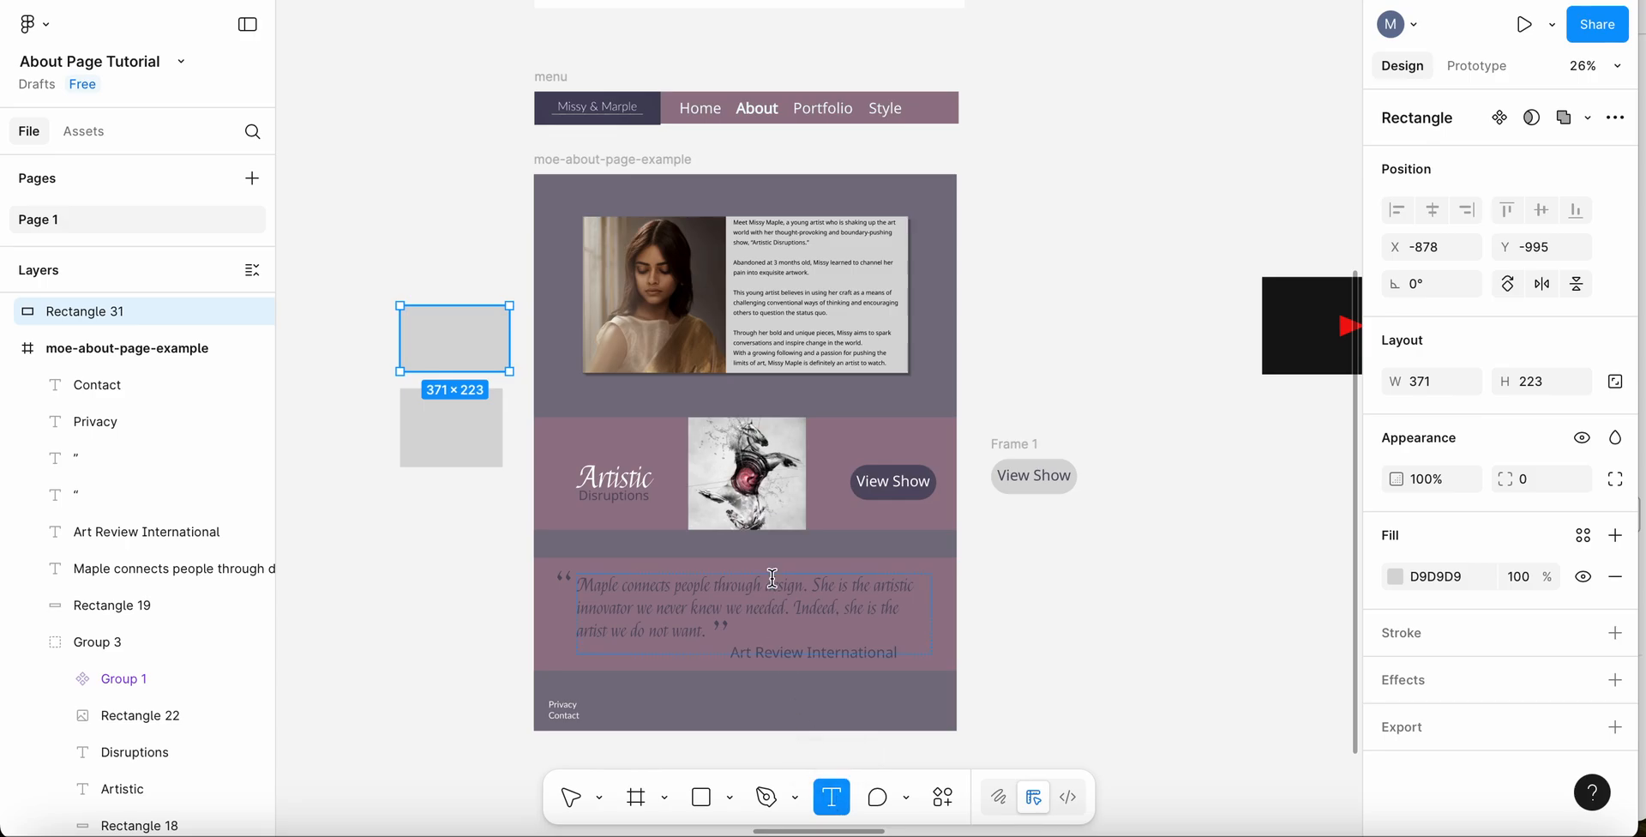
left_click(566, 389)
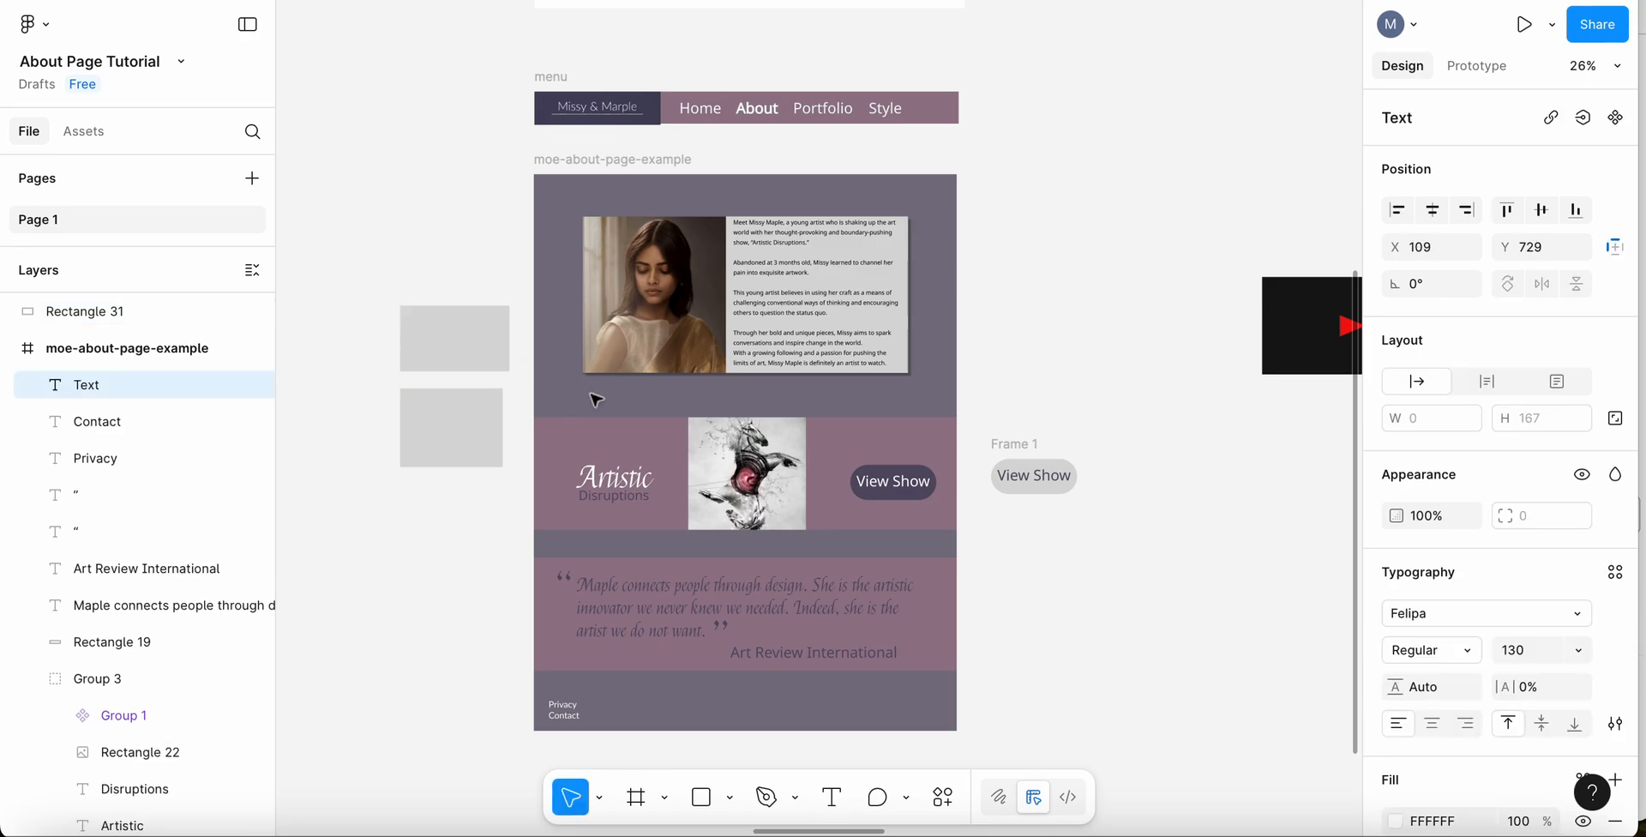
type("bcnujiqwpibjcdip")
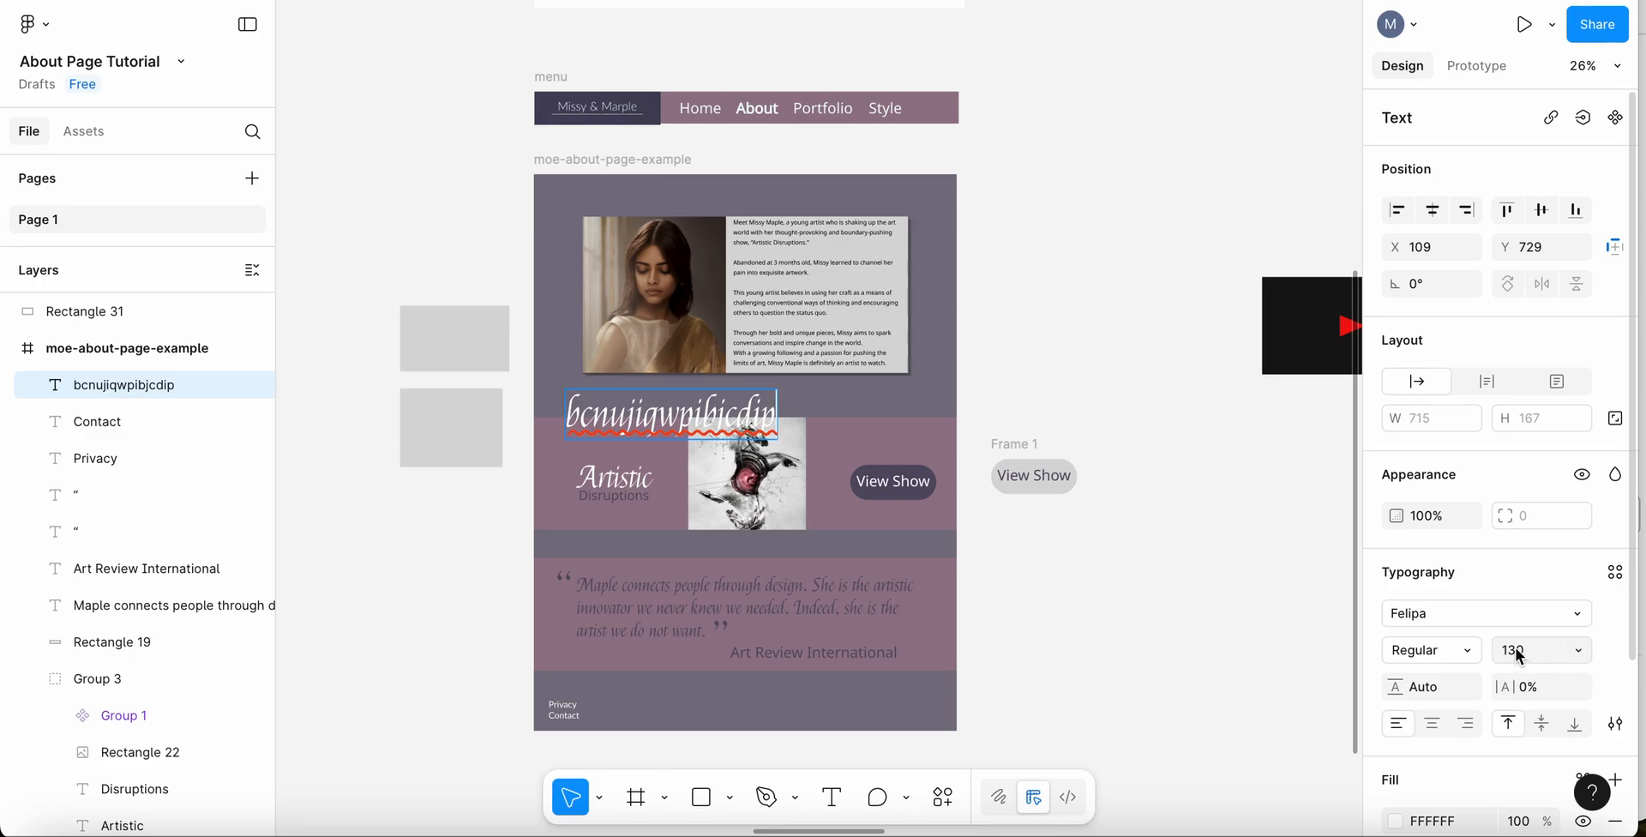
- Look through the font style and size options for the "bcnujiqwpibjcdip" text, and delete that text
double_click(642, 411)
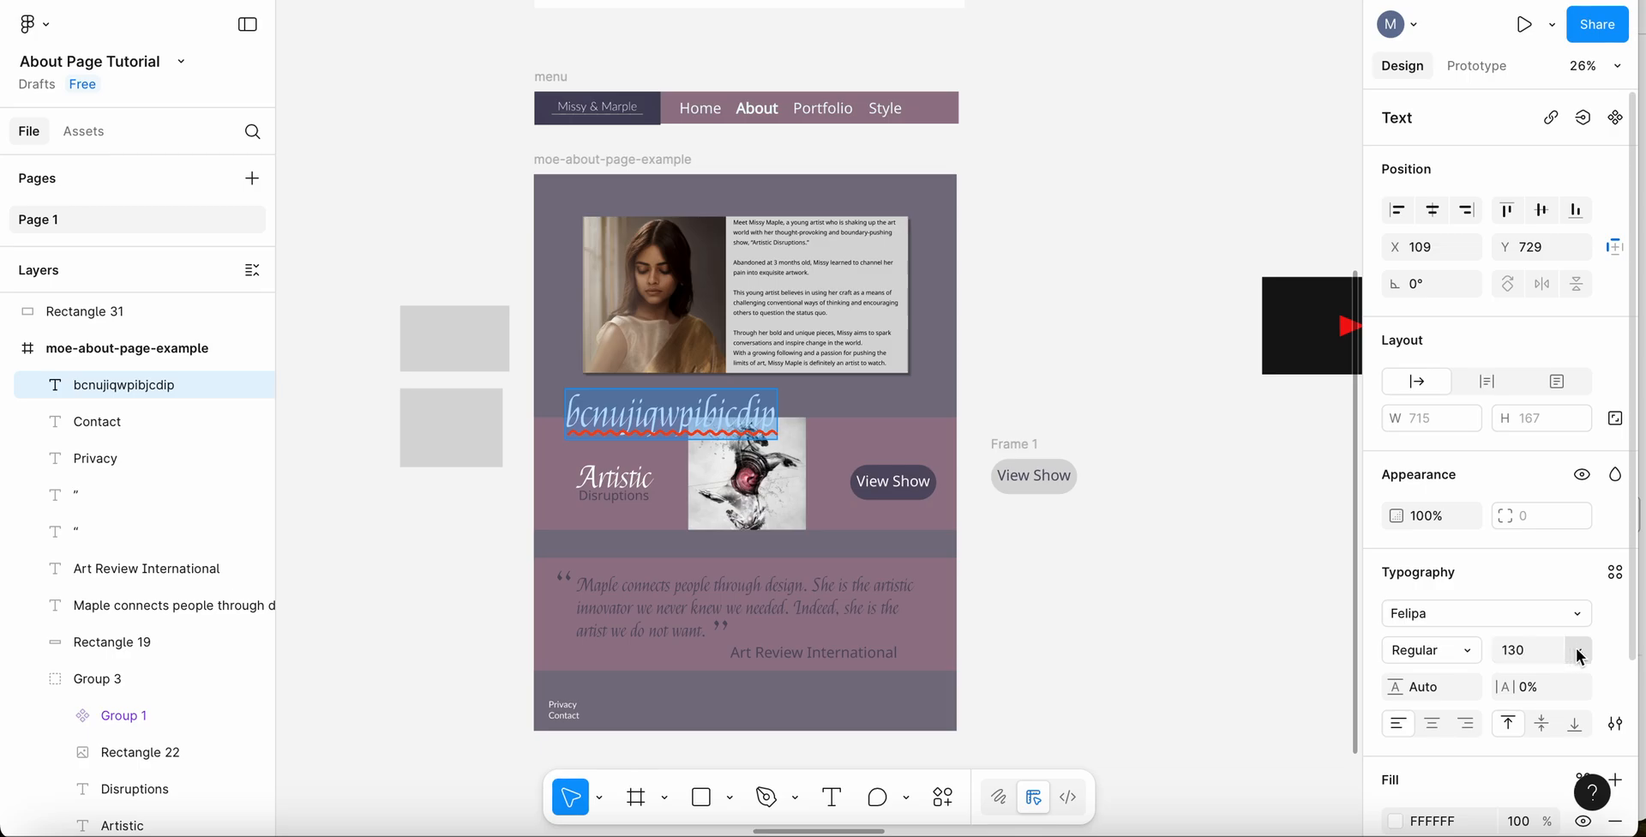
left_click(1468, 650)
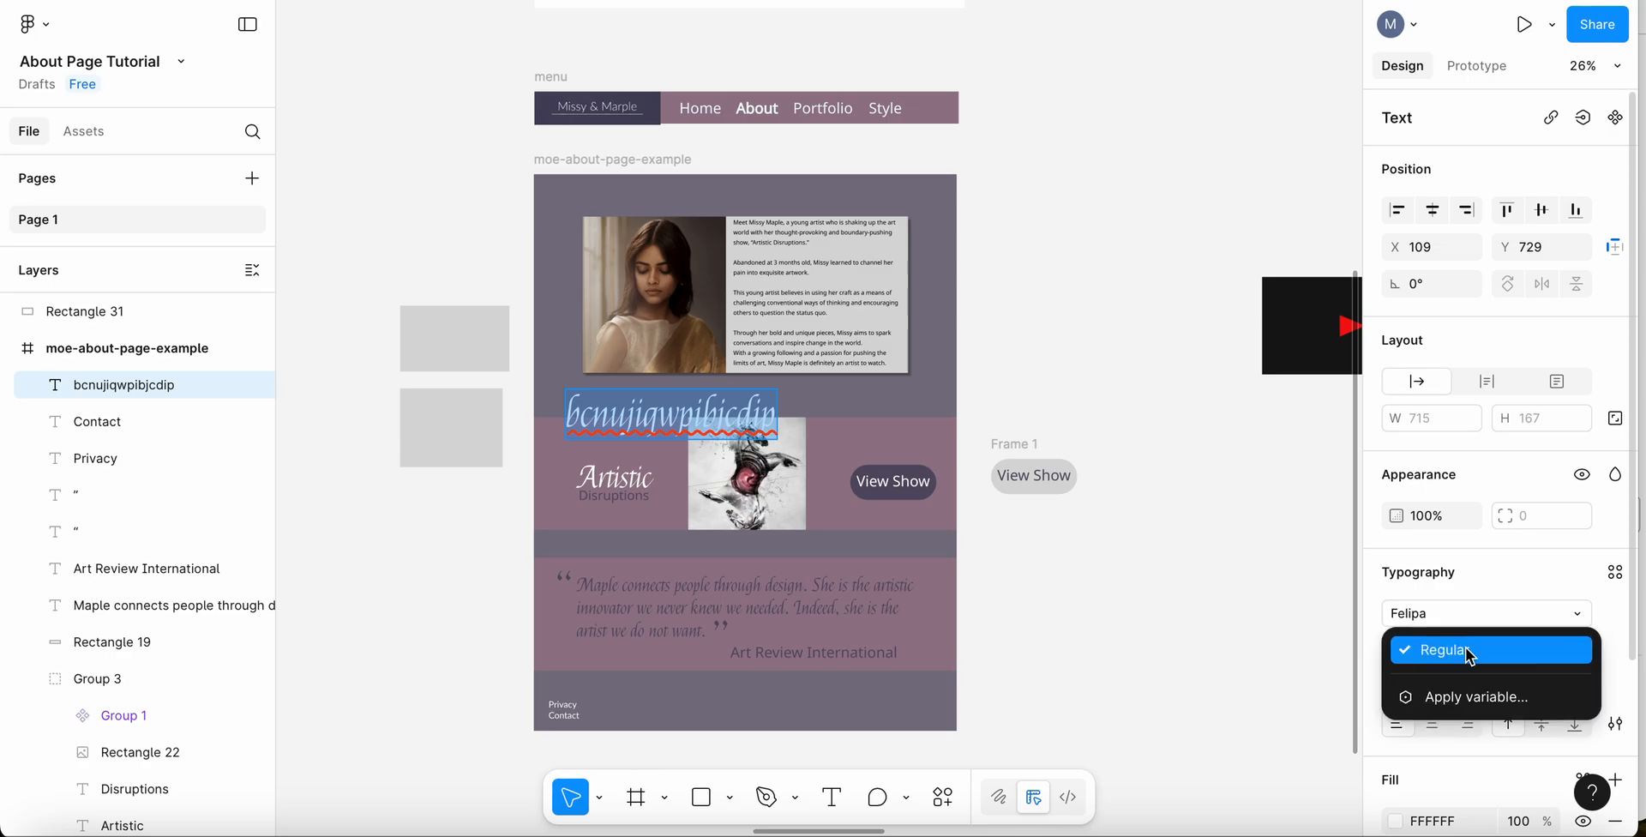
left_click(1470, 651)
left_click(1580, 650)
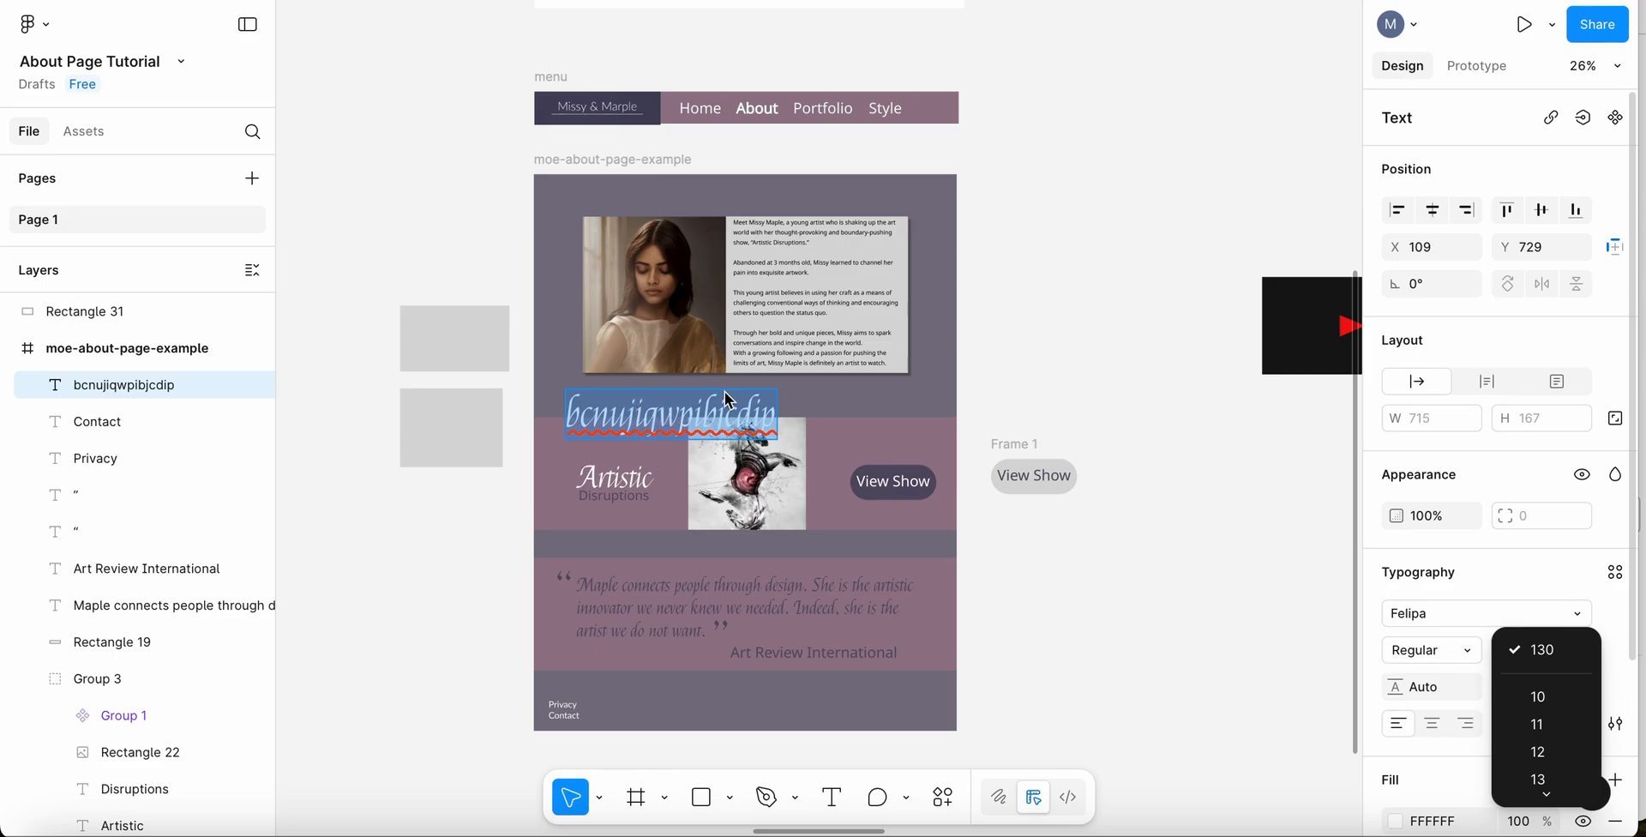
left_click(1046, 219)
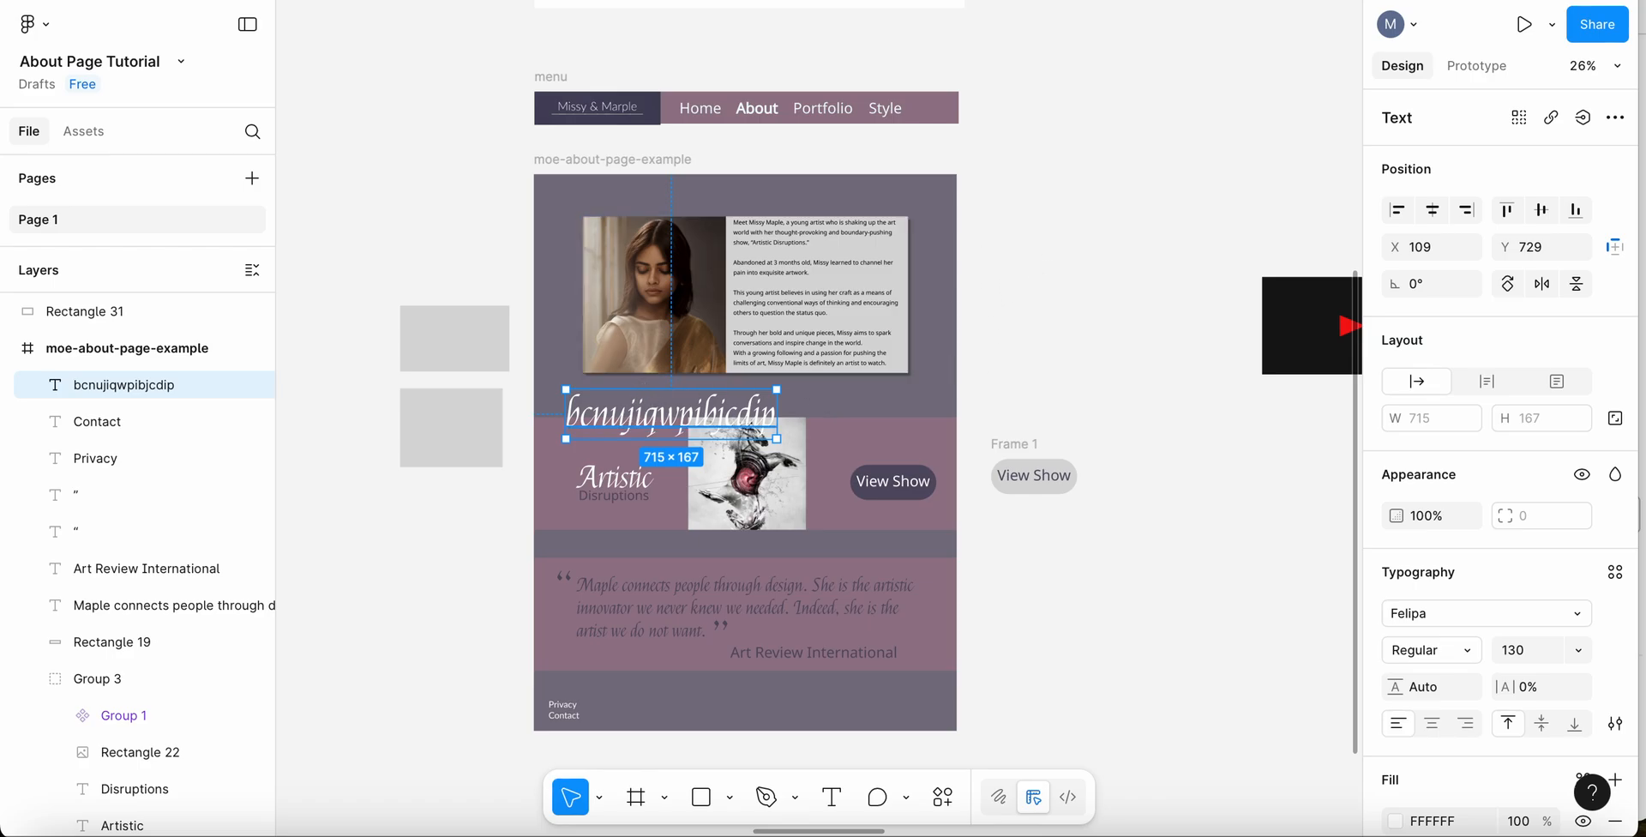
key("Delete")
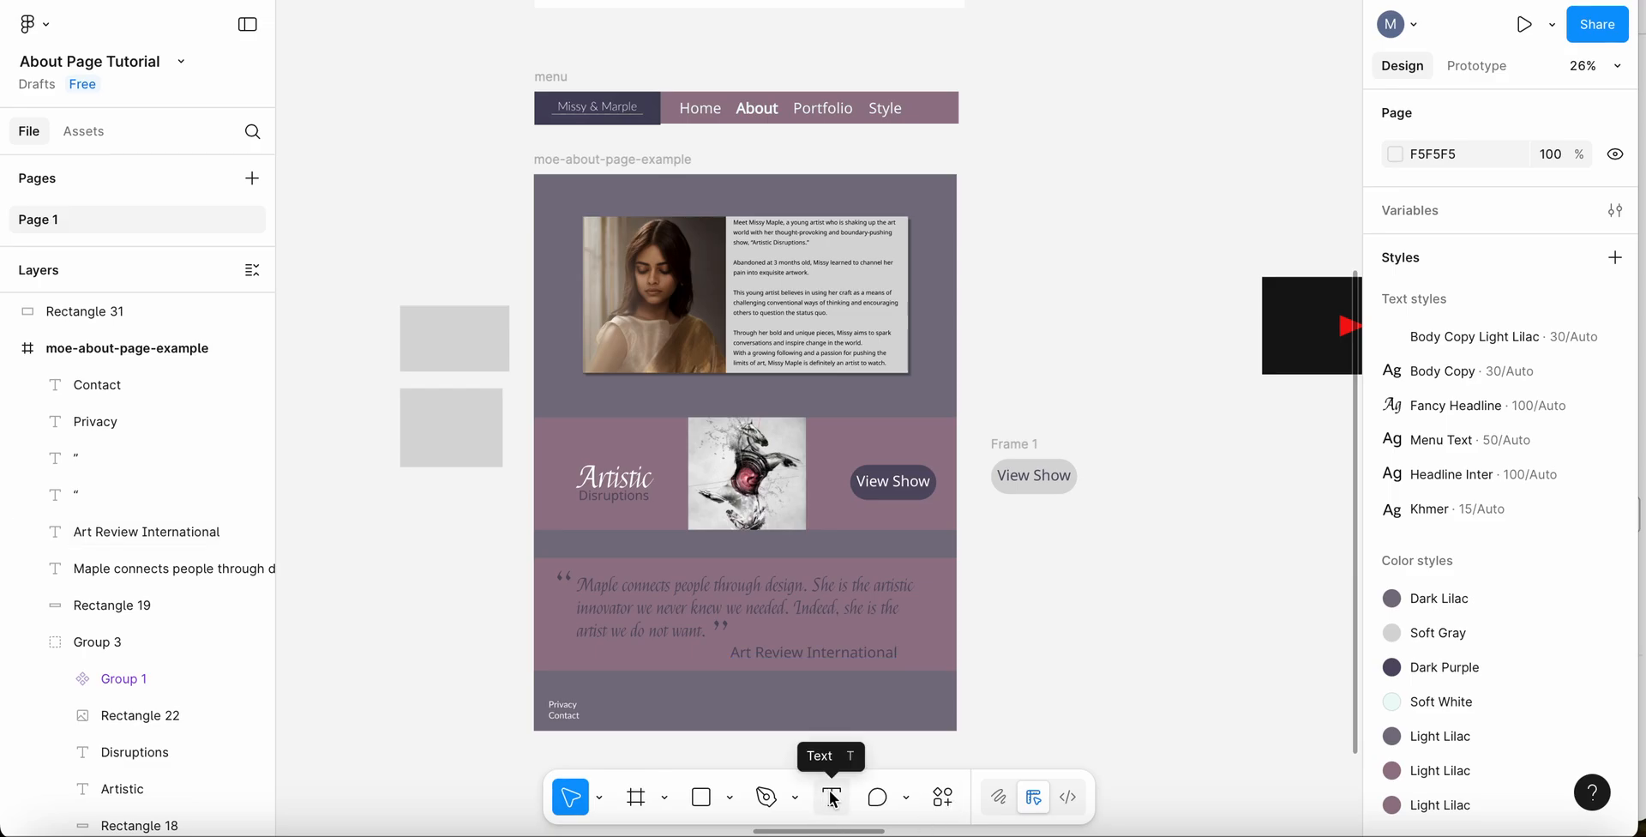
- Draw a text box of about 494 × 130 above the Artistic Disruptions banner, enter "jskp;KM", and delete the box
left_click(831, 798)
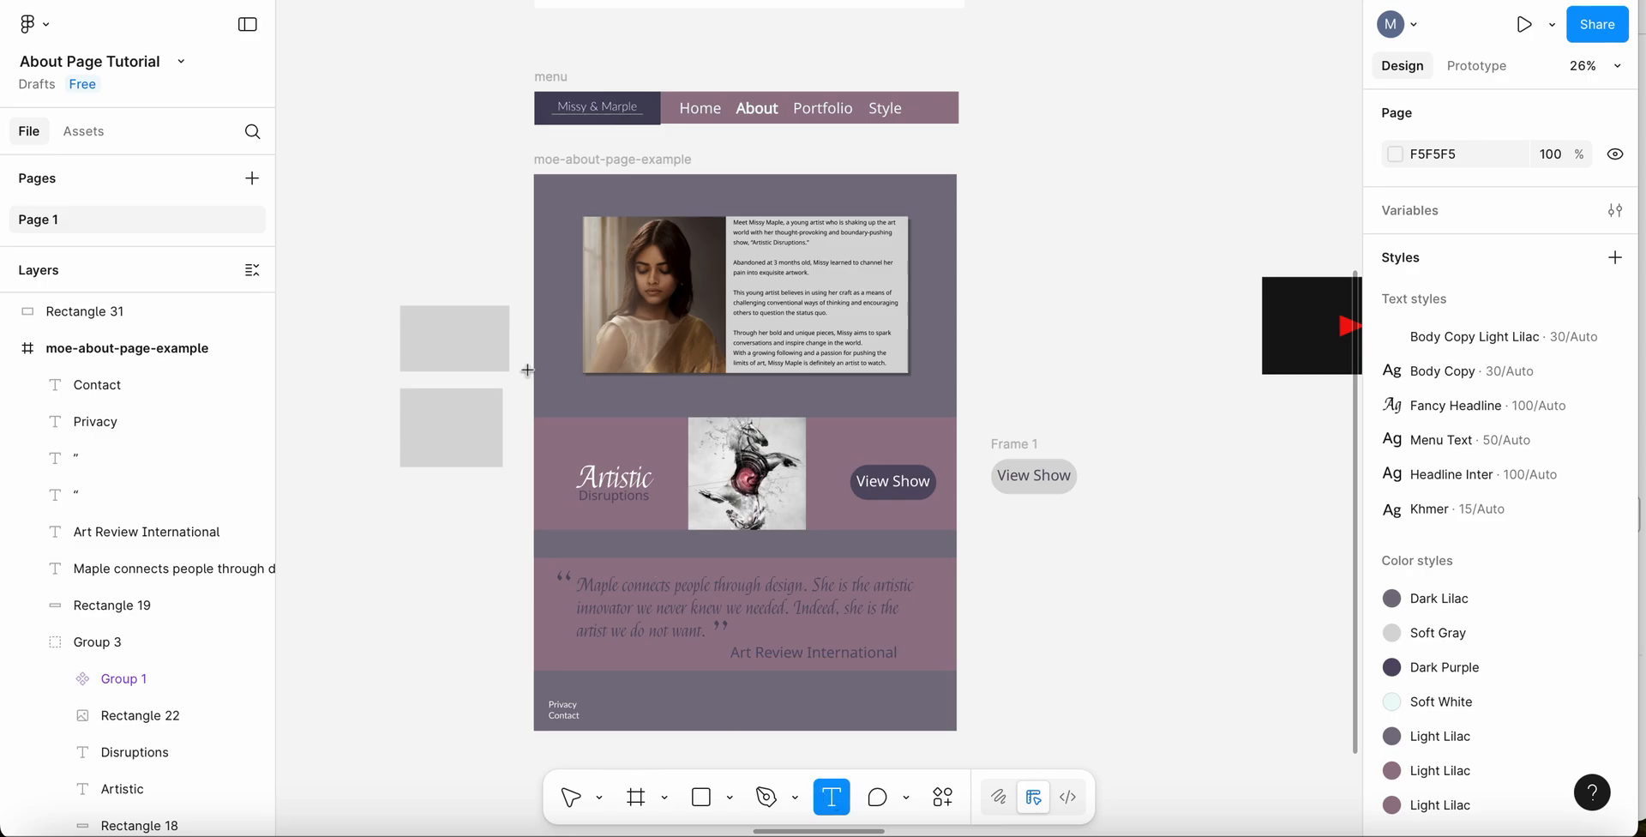
left_click_drag(552, 372, 695, 410)
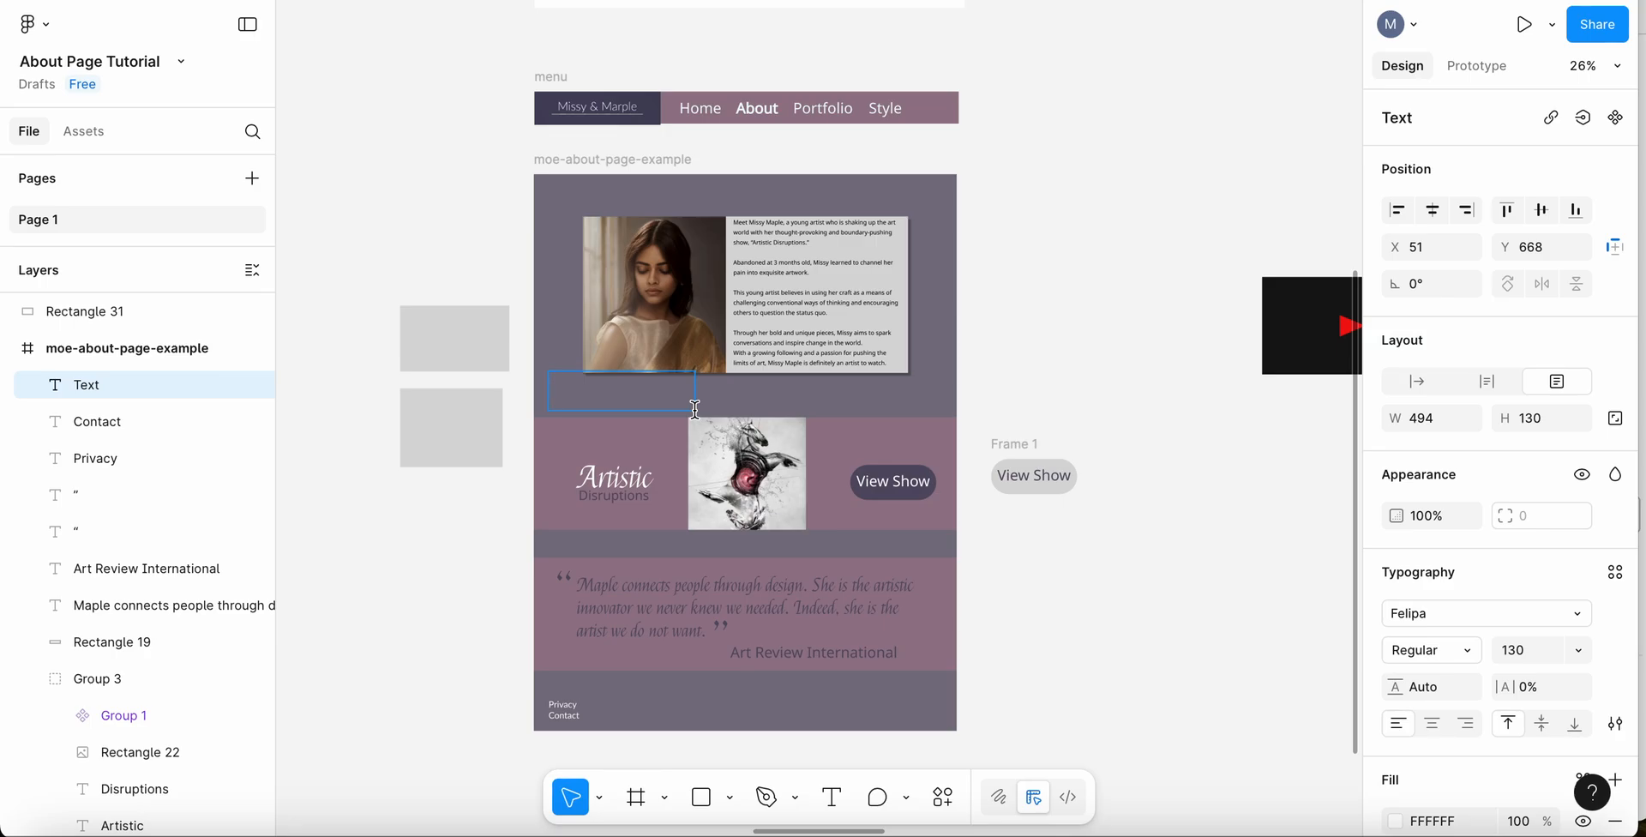
type("jskp;KM")
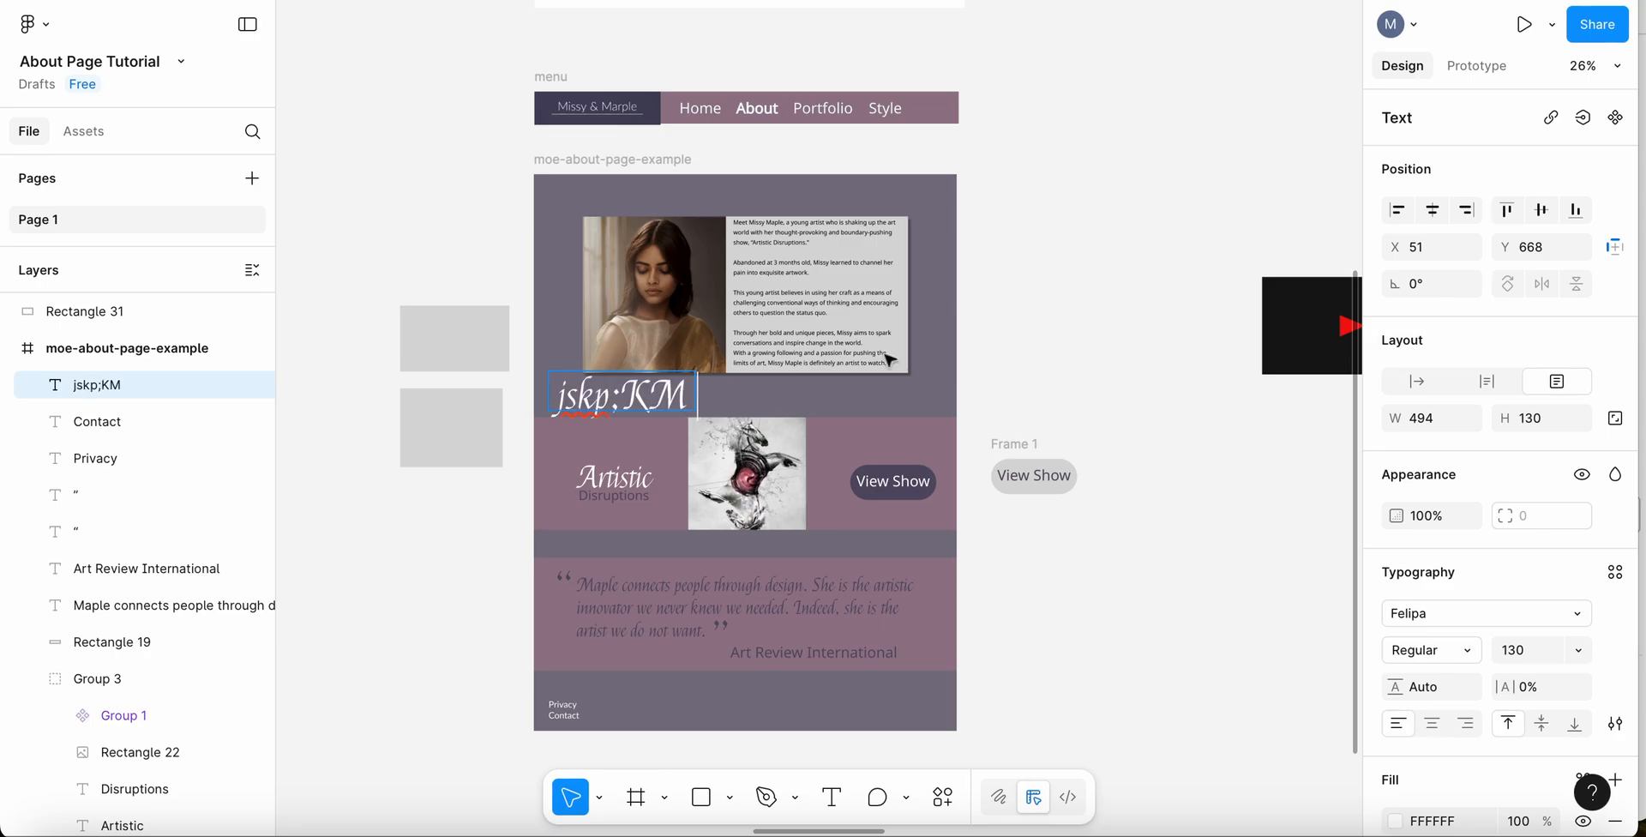
key("Escape")
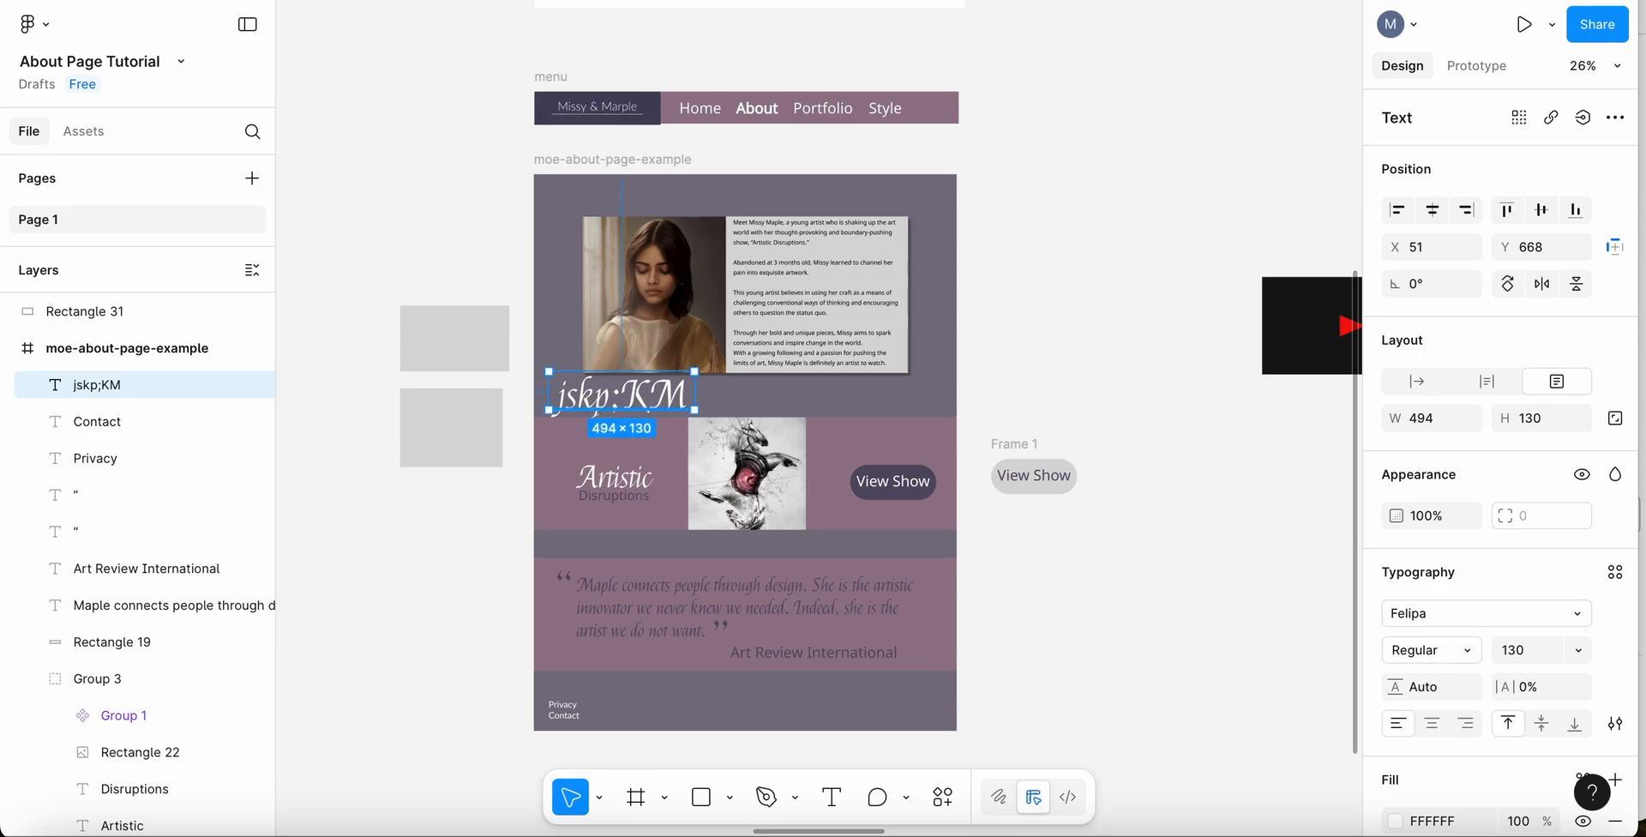
key("Delete")
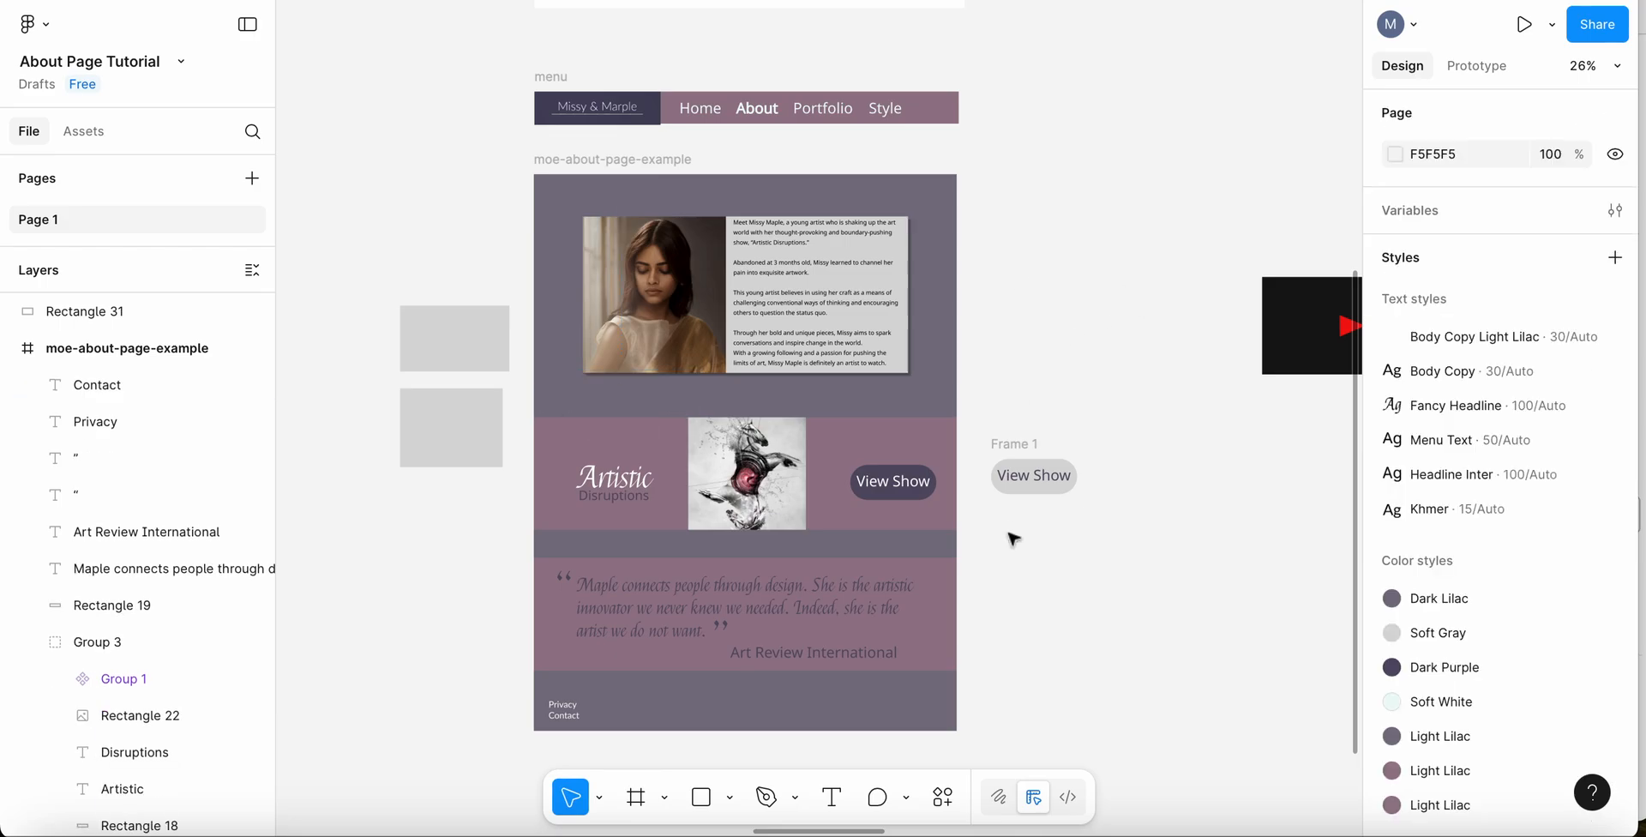
left_click(906, 799)
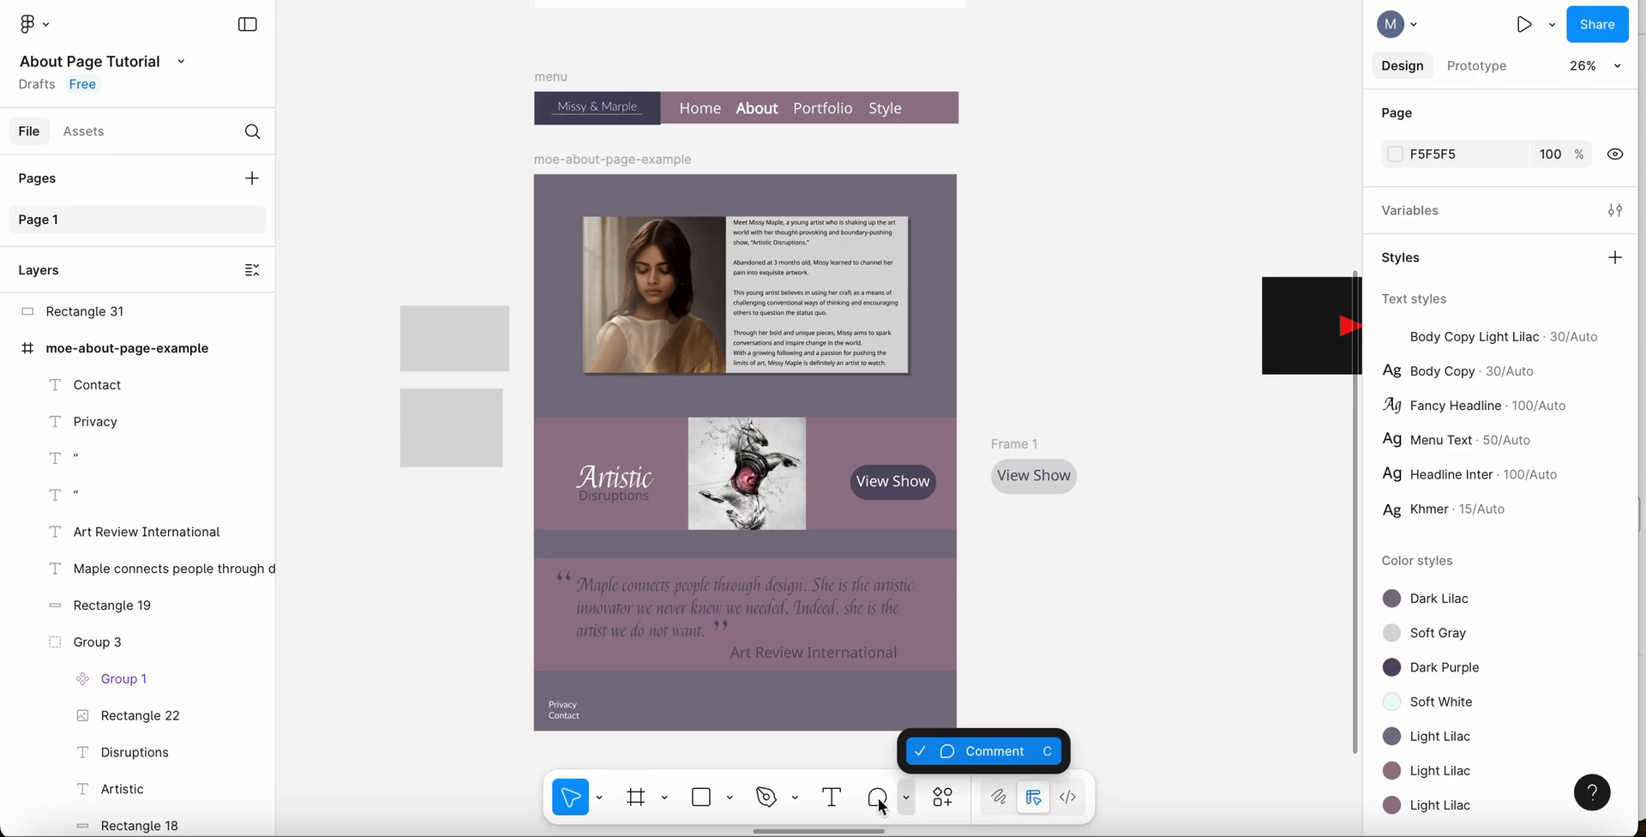
left_click(909, 801)
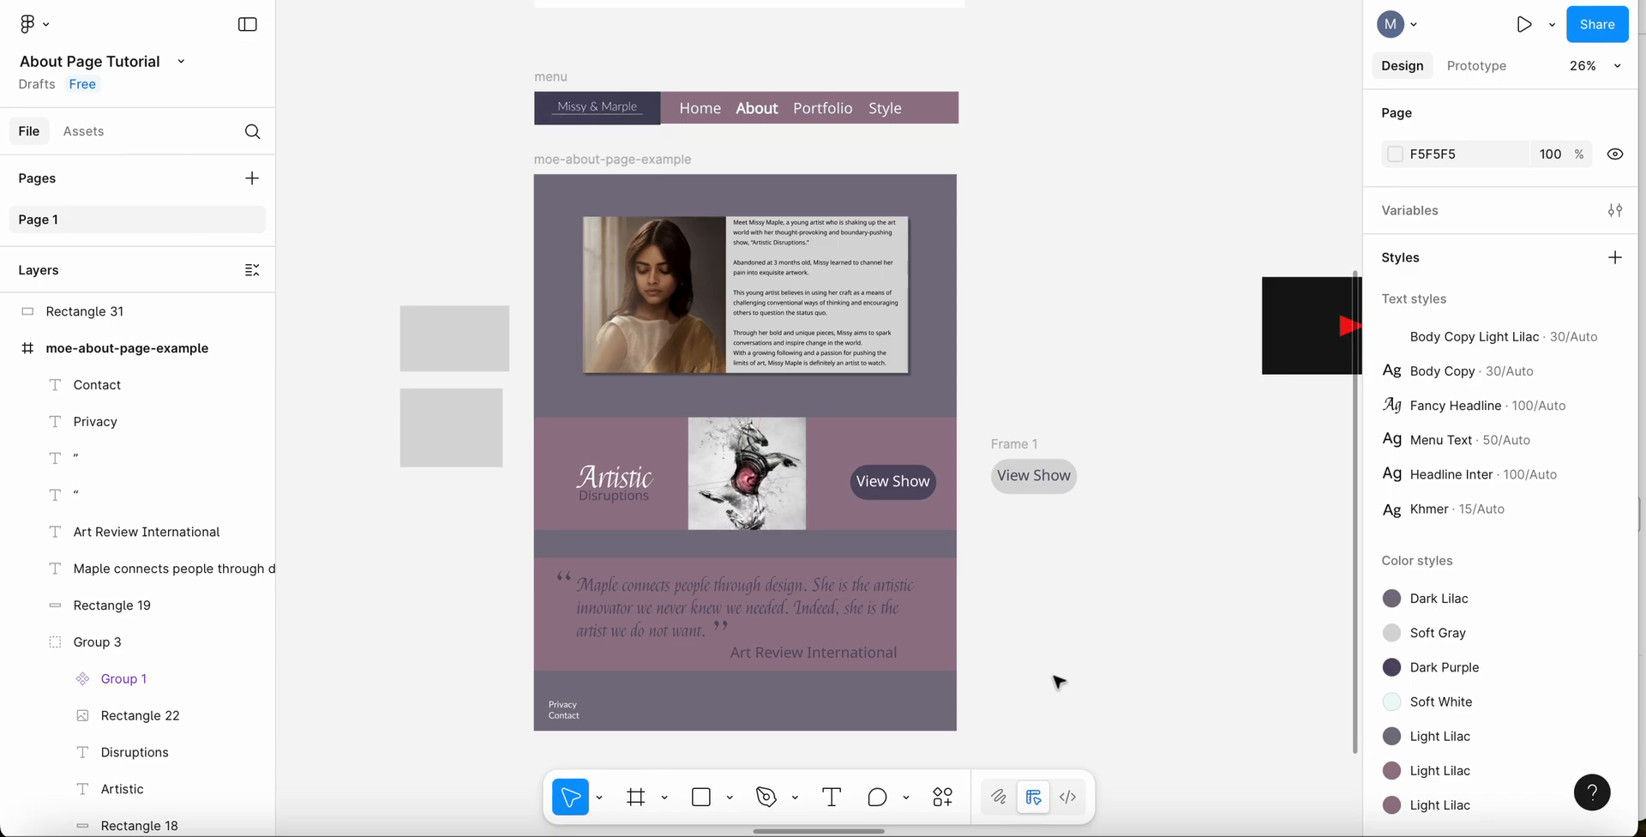
scroll(1059, 682, "down", 1)
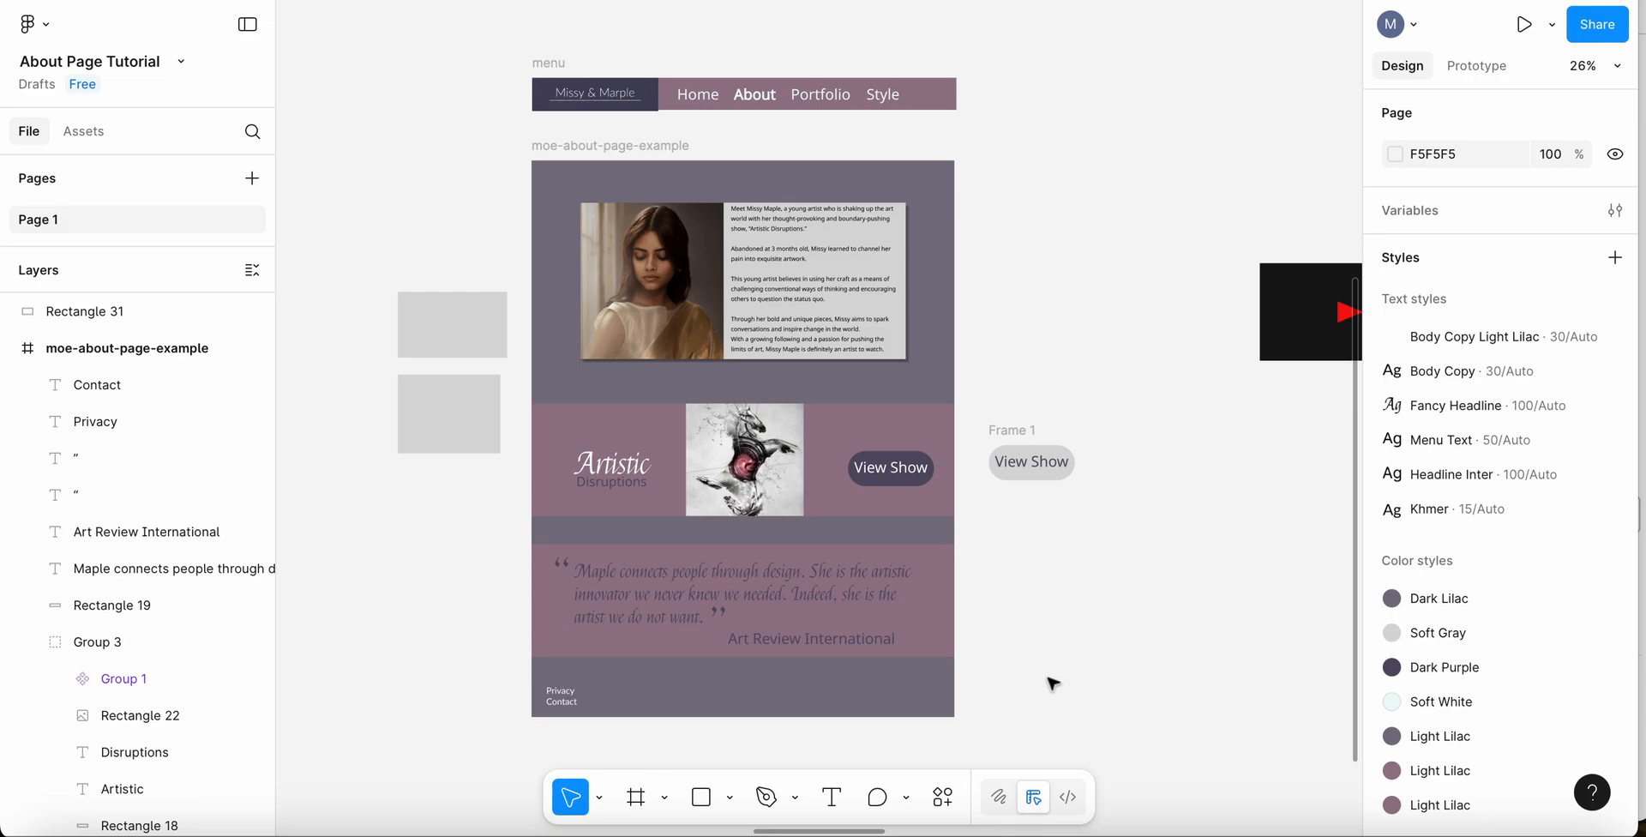
- Multi-select the Maple quote, its background rectangle and the Art Review International text, review the mask and boolean options, and clear the selection
left_click(601, 588)
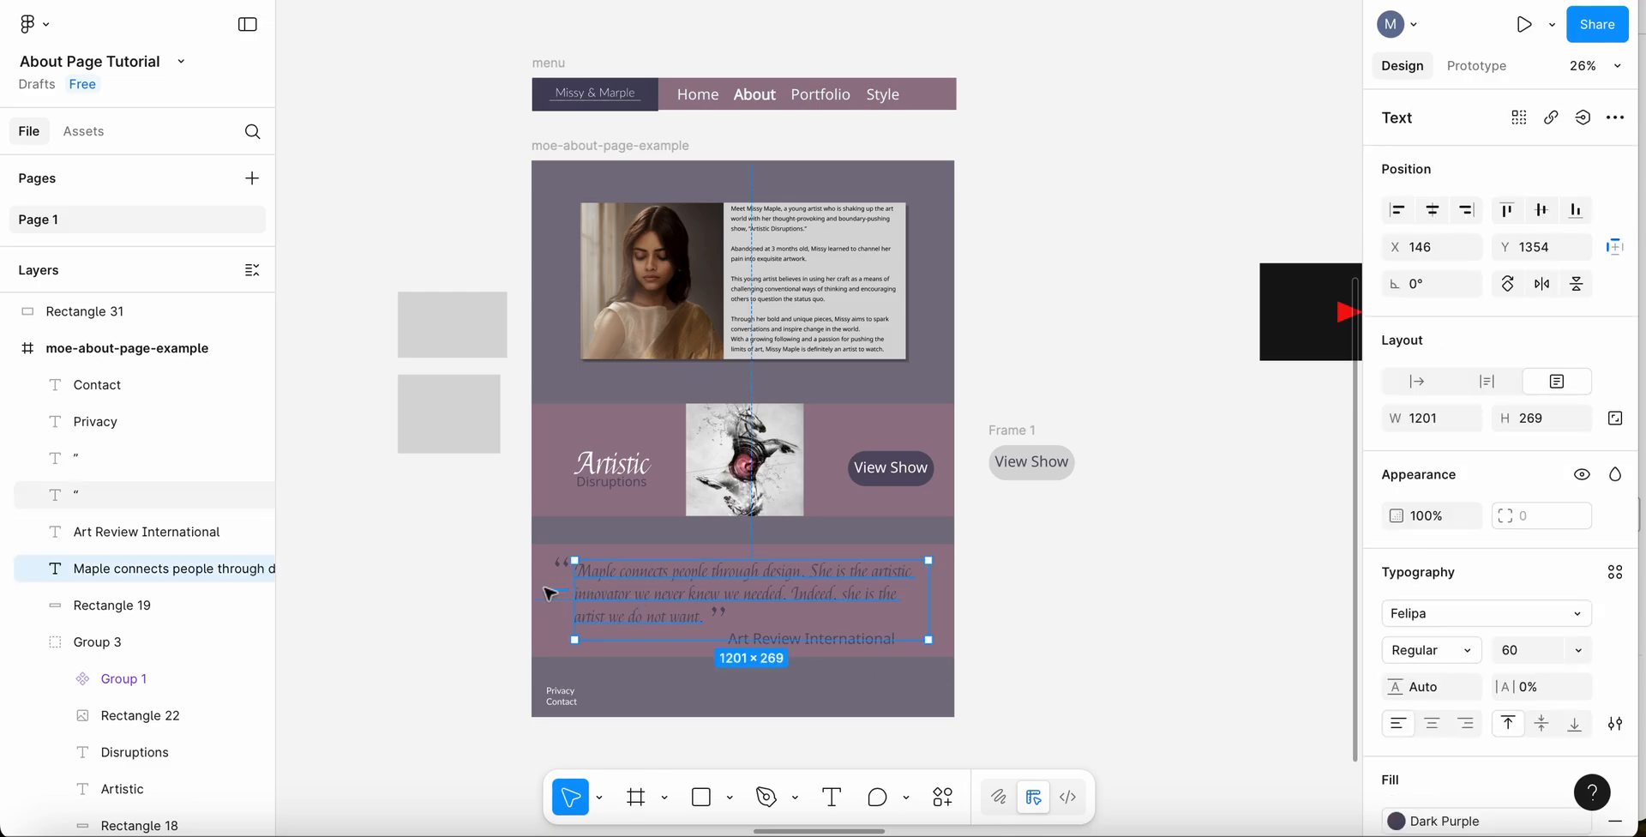
left_click(550, 593, "shift")
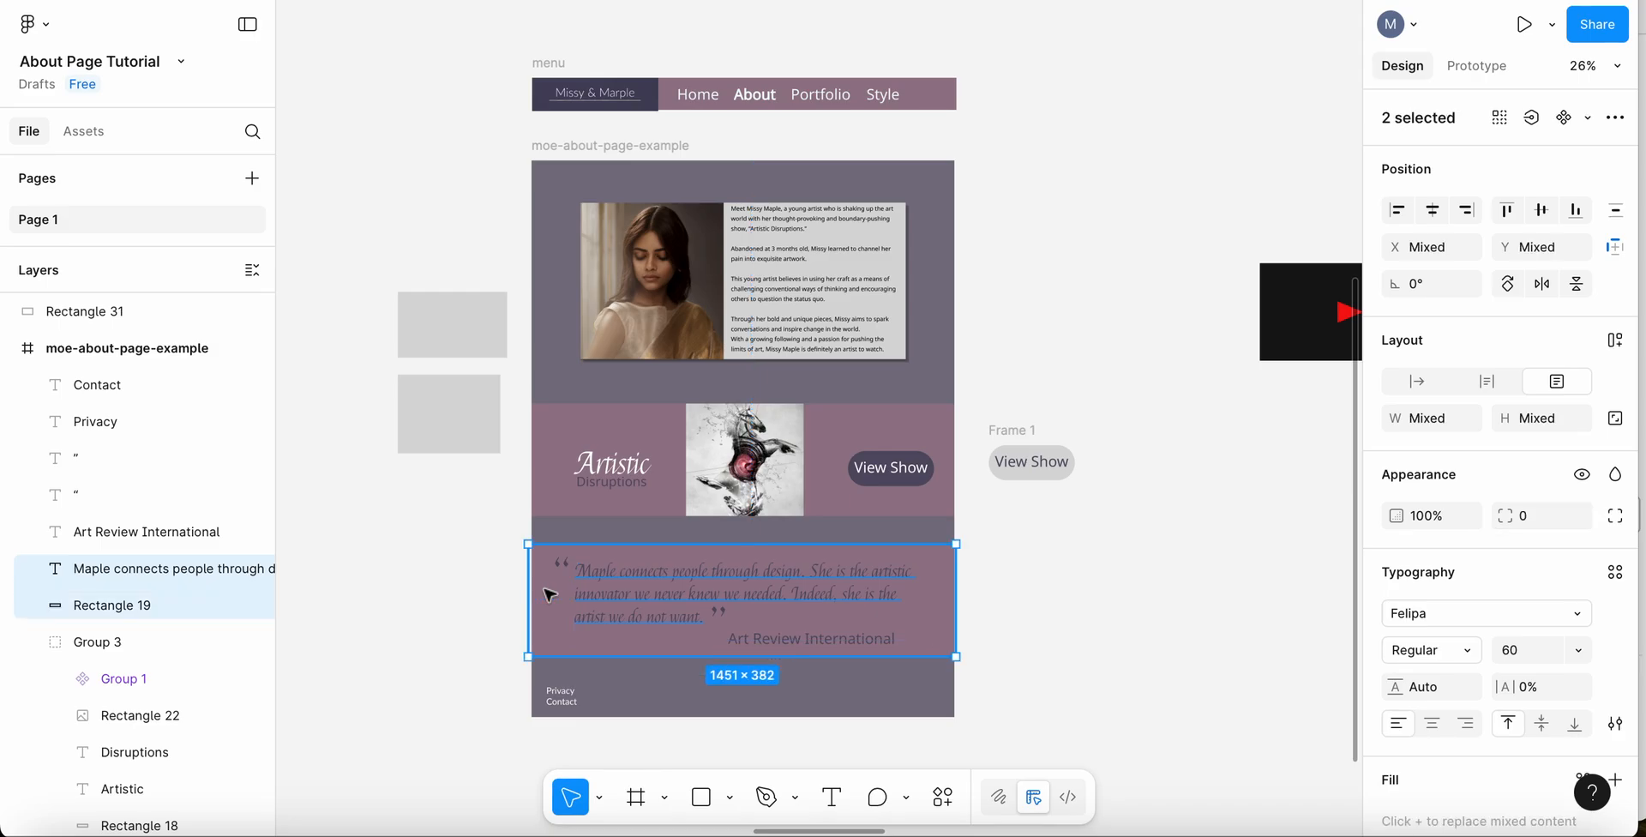
left_click(871, 645, "shift")
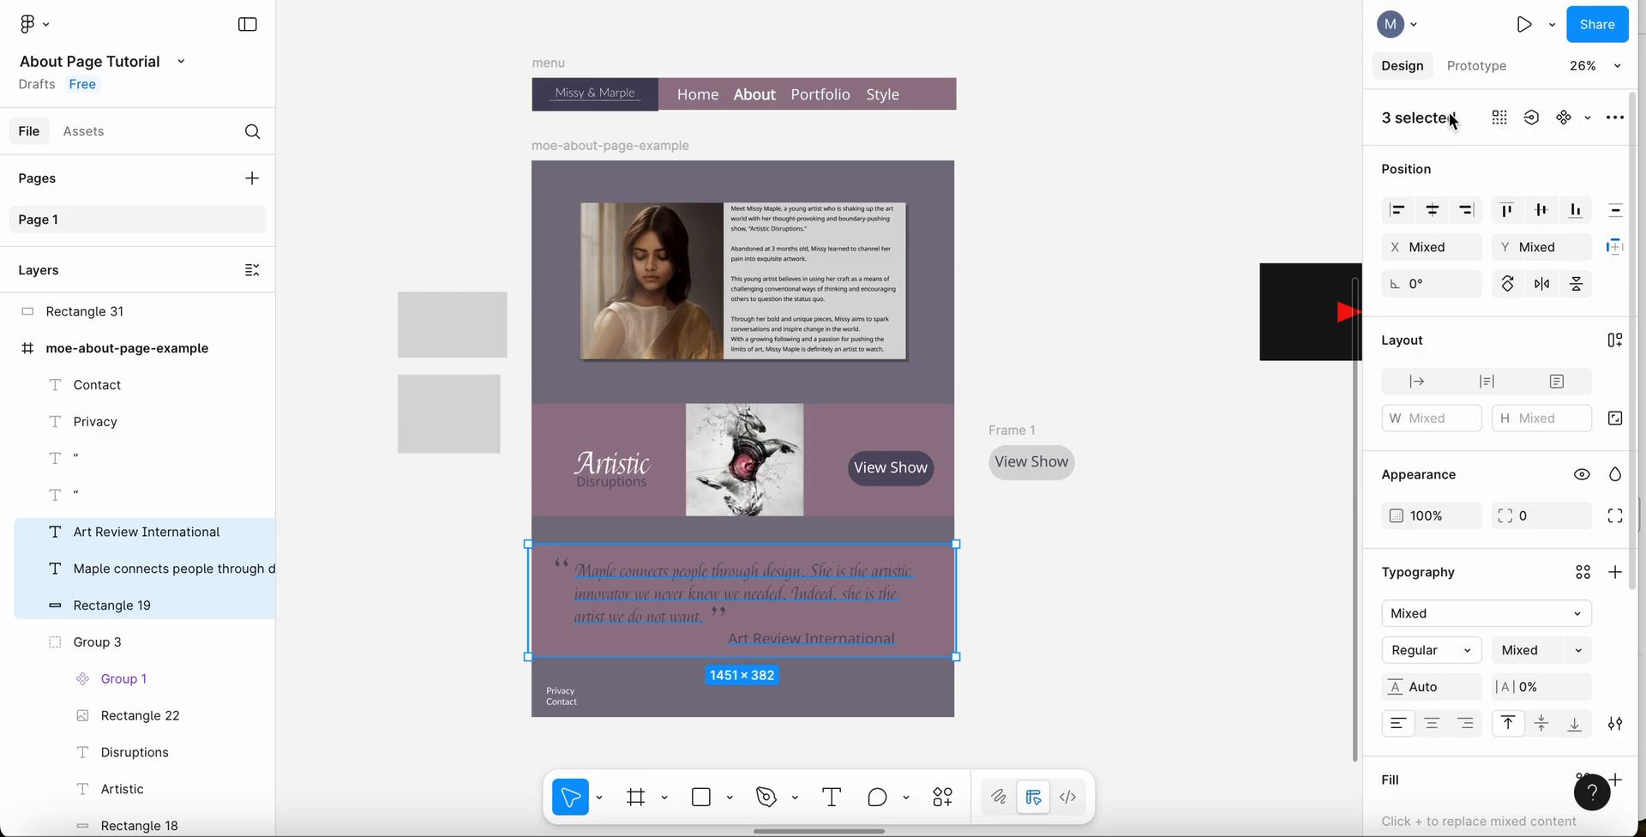
left_click(1615, 120)
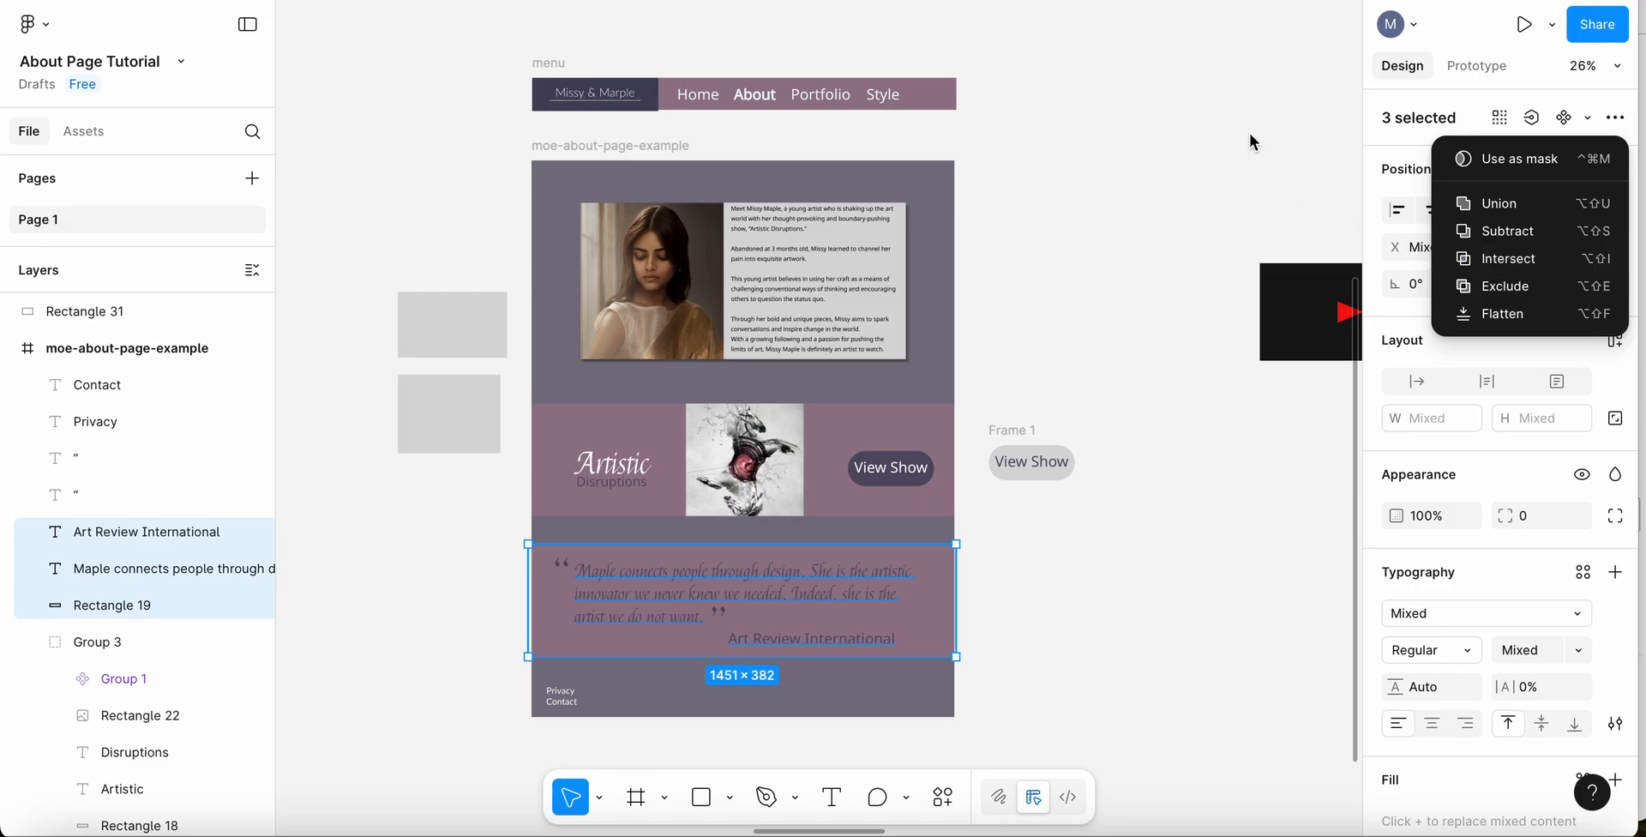
left_click(1061, 176)
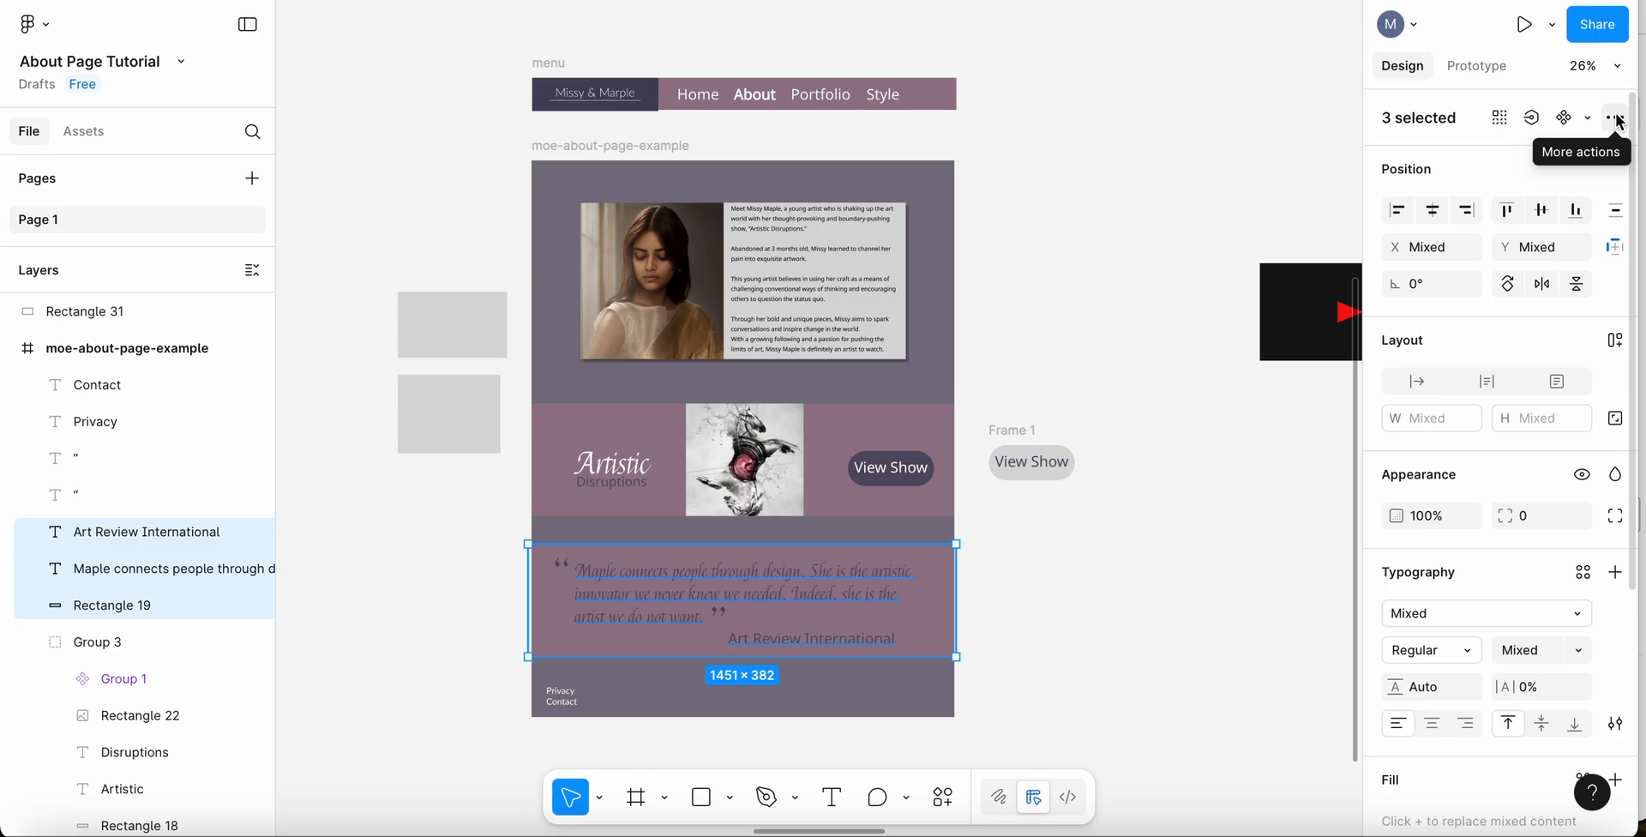
left_click(1014, 598)
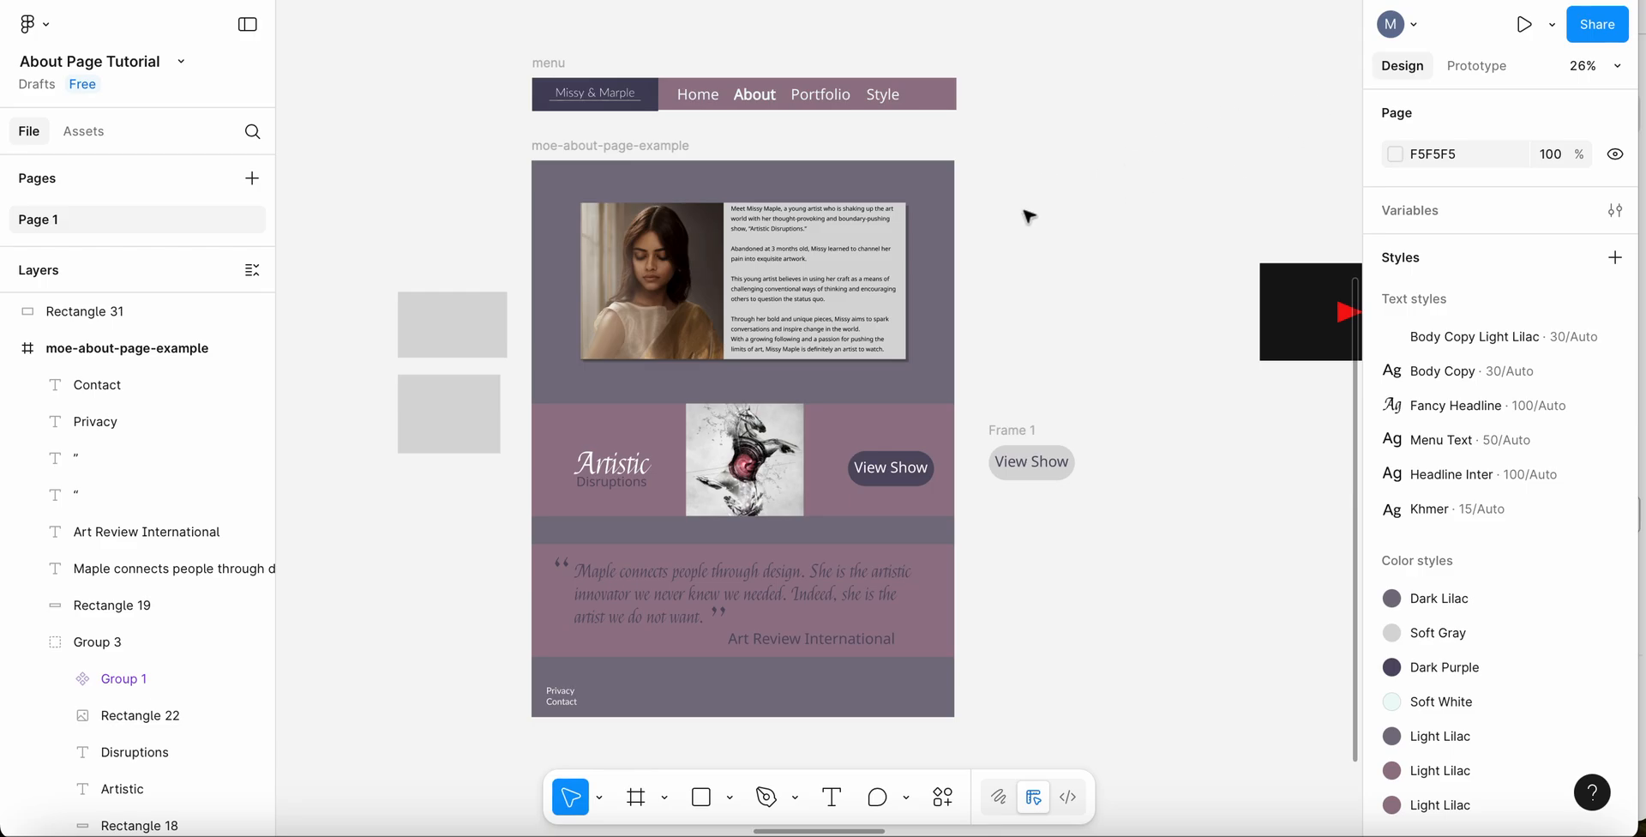
- Survey the page designs across the canvas, from the About page reference image and tutorial frame to the moe-style-guide, moe-home and moe-about frames
scroll(1094, 187, "down", 3)
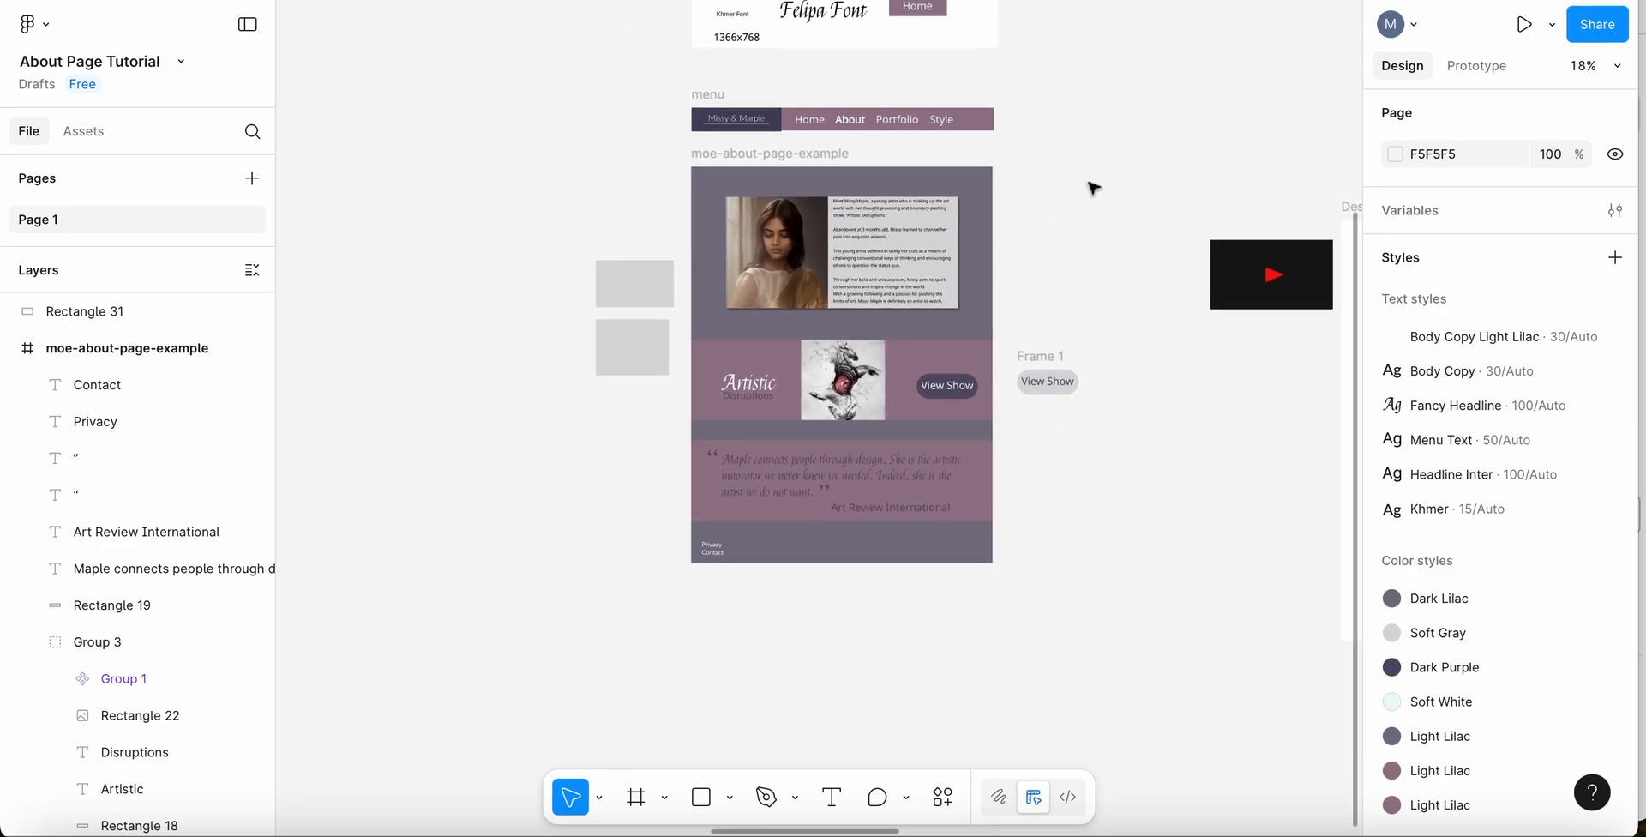
scroll(1080, 199, "down", 4)
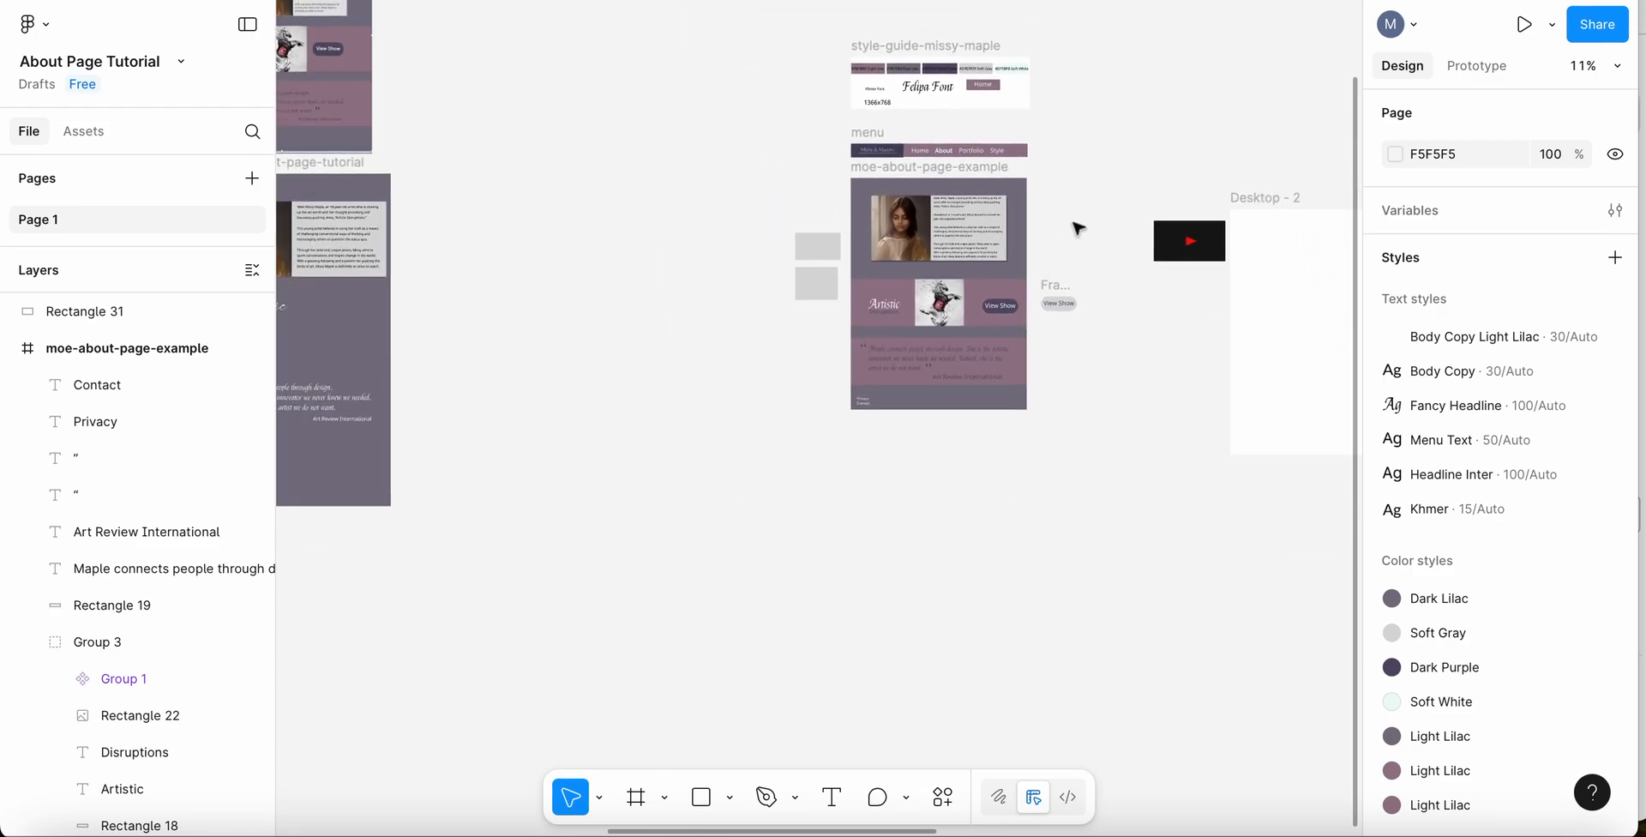
scroll(1055, 257, "down", 3)
scroll(763, 306, "right", 8)
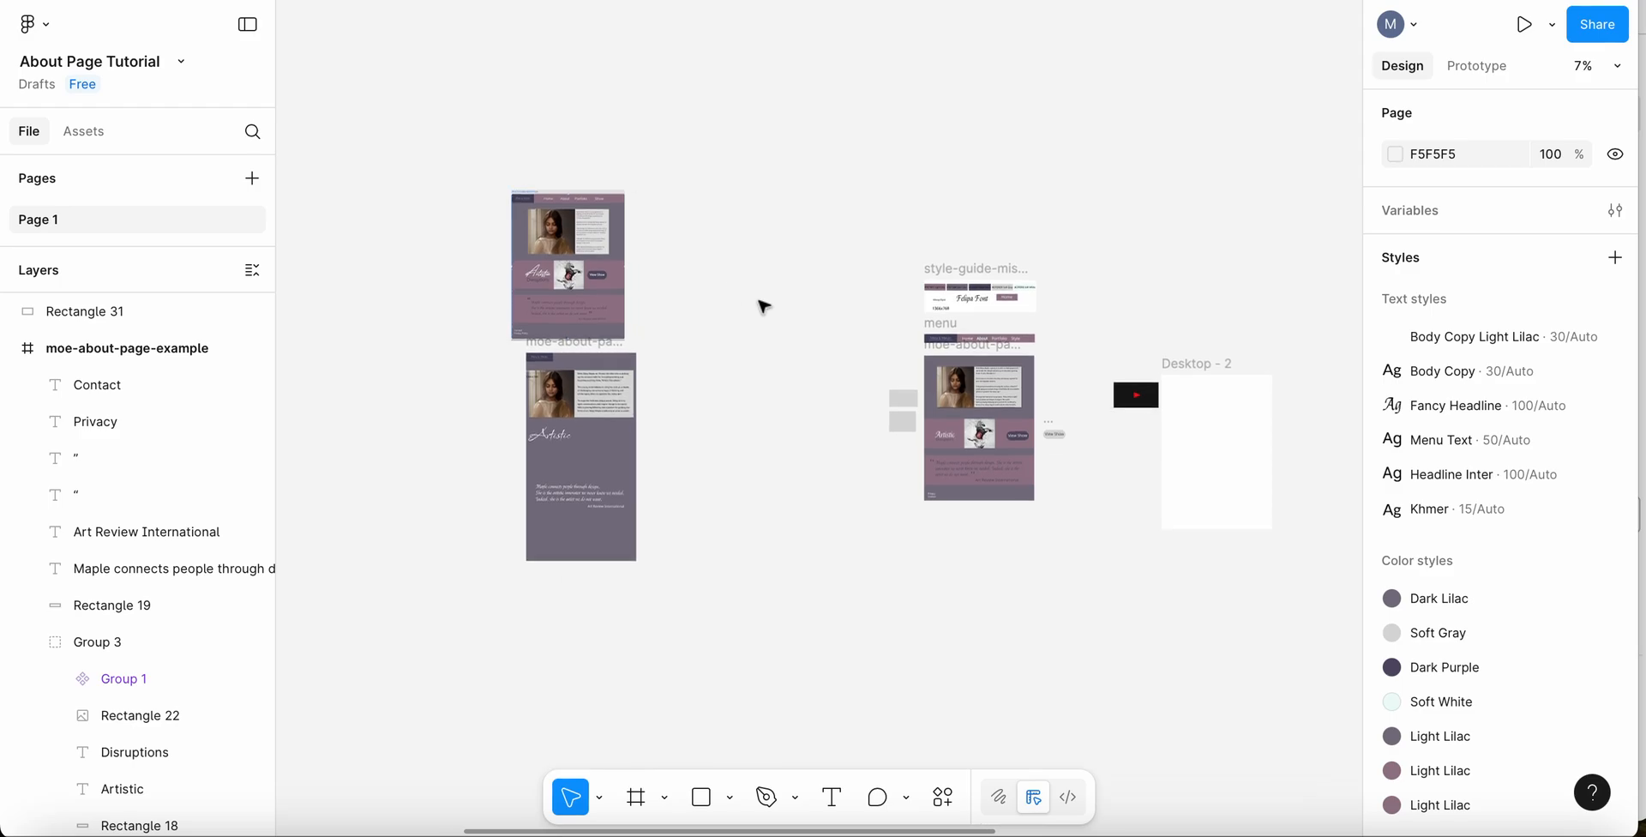
scroll(763, 306, "left", 10)
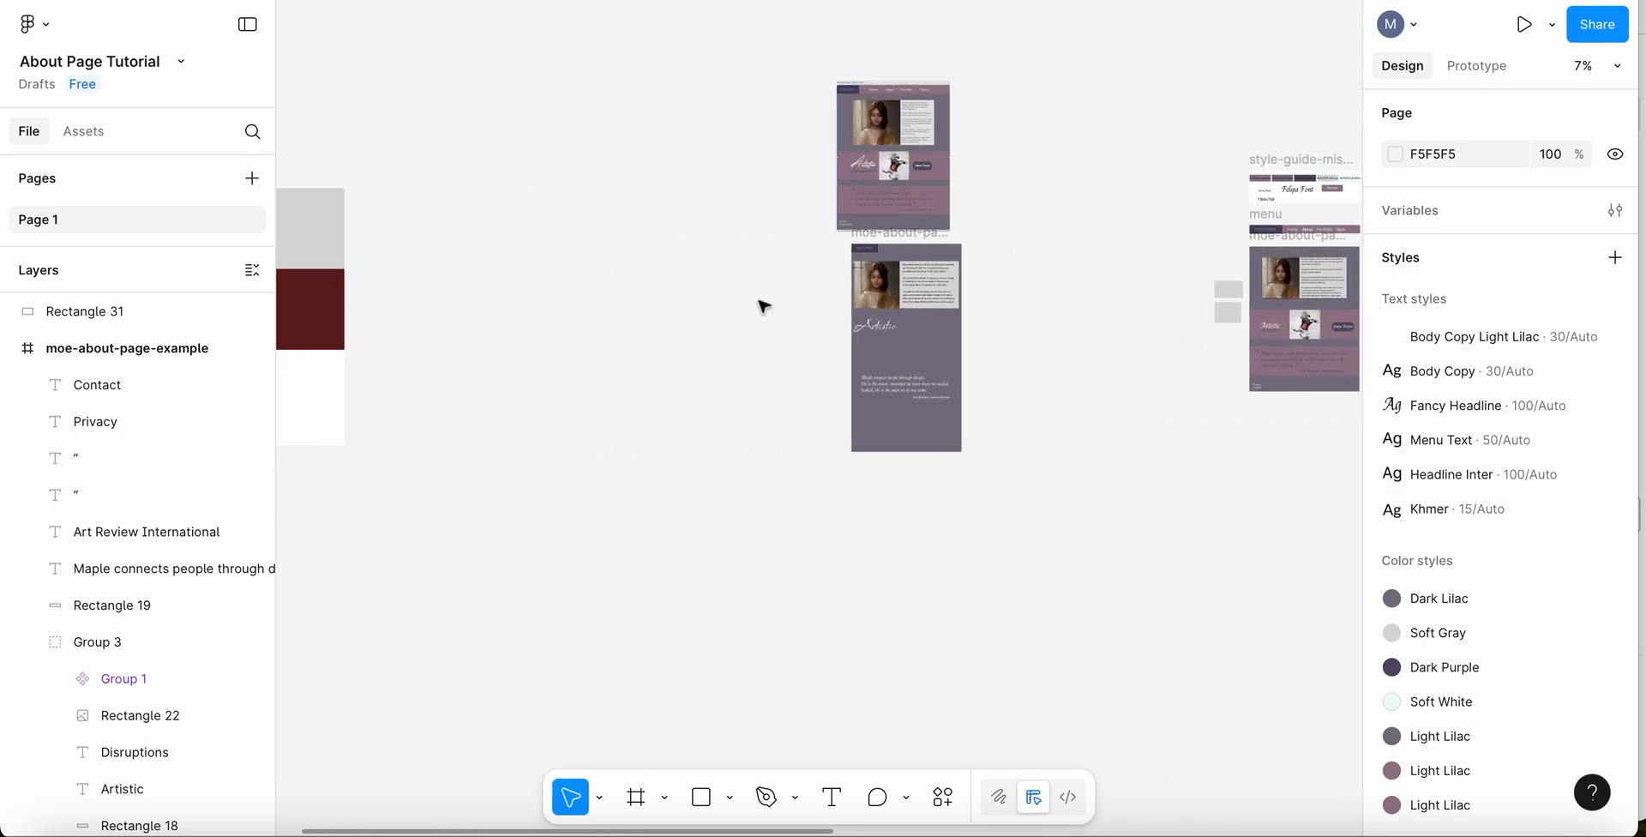
scroll(763, 306, "right", 5)
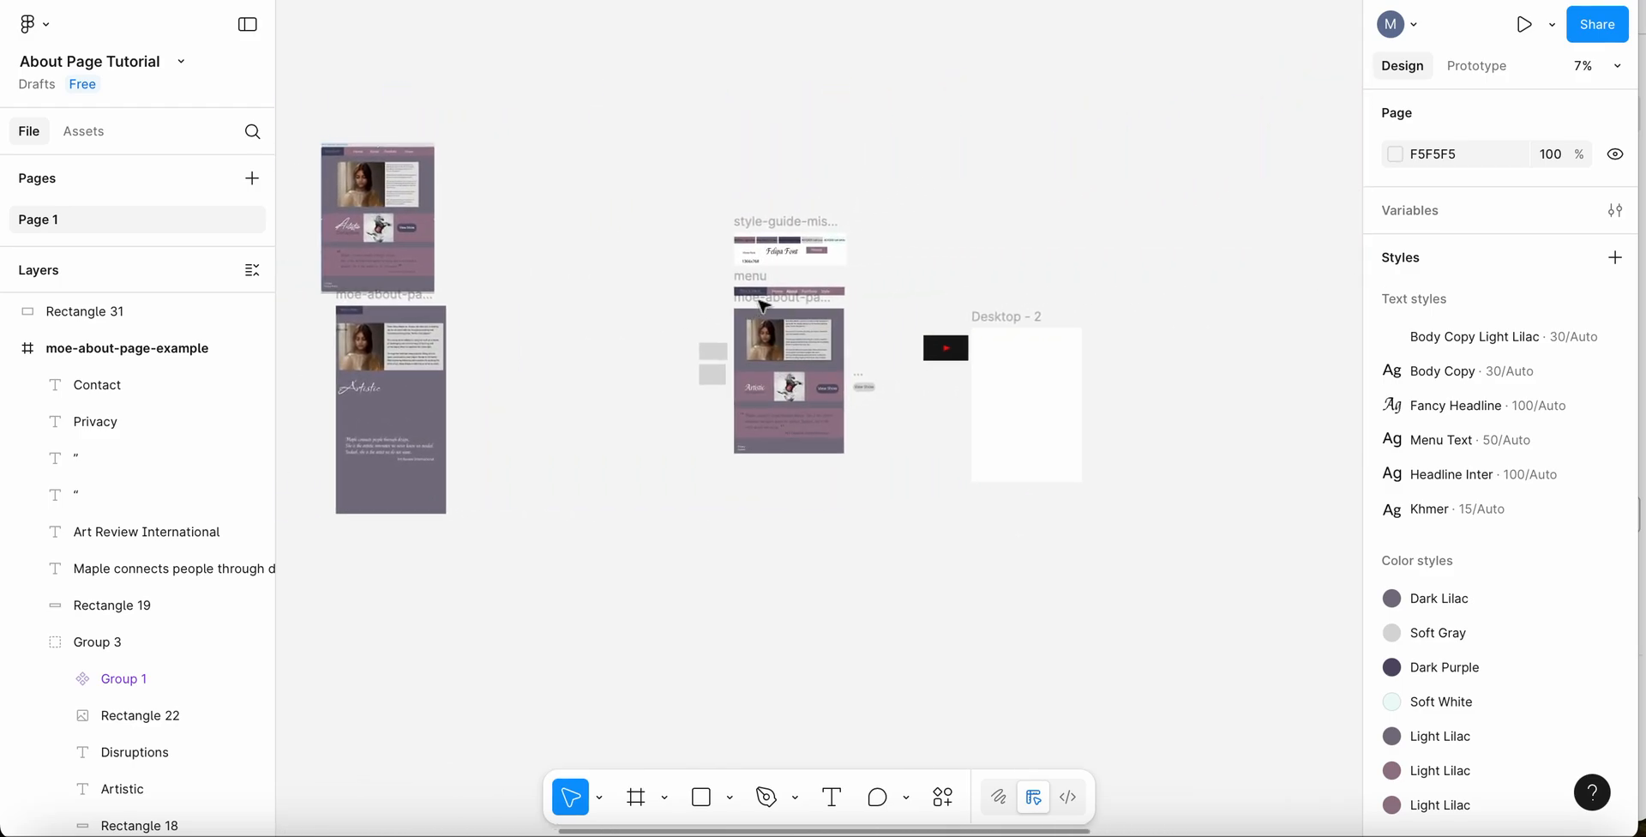
scroll(762, 309, "up", 2)
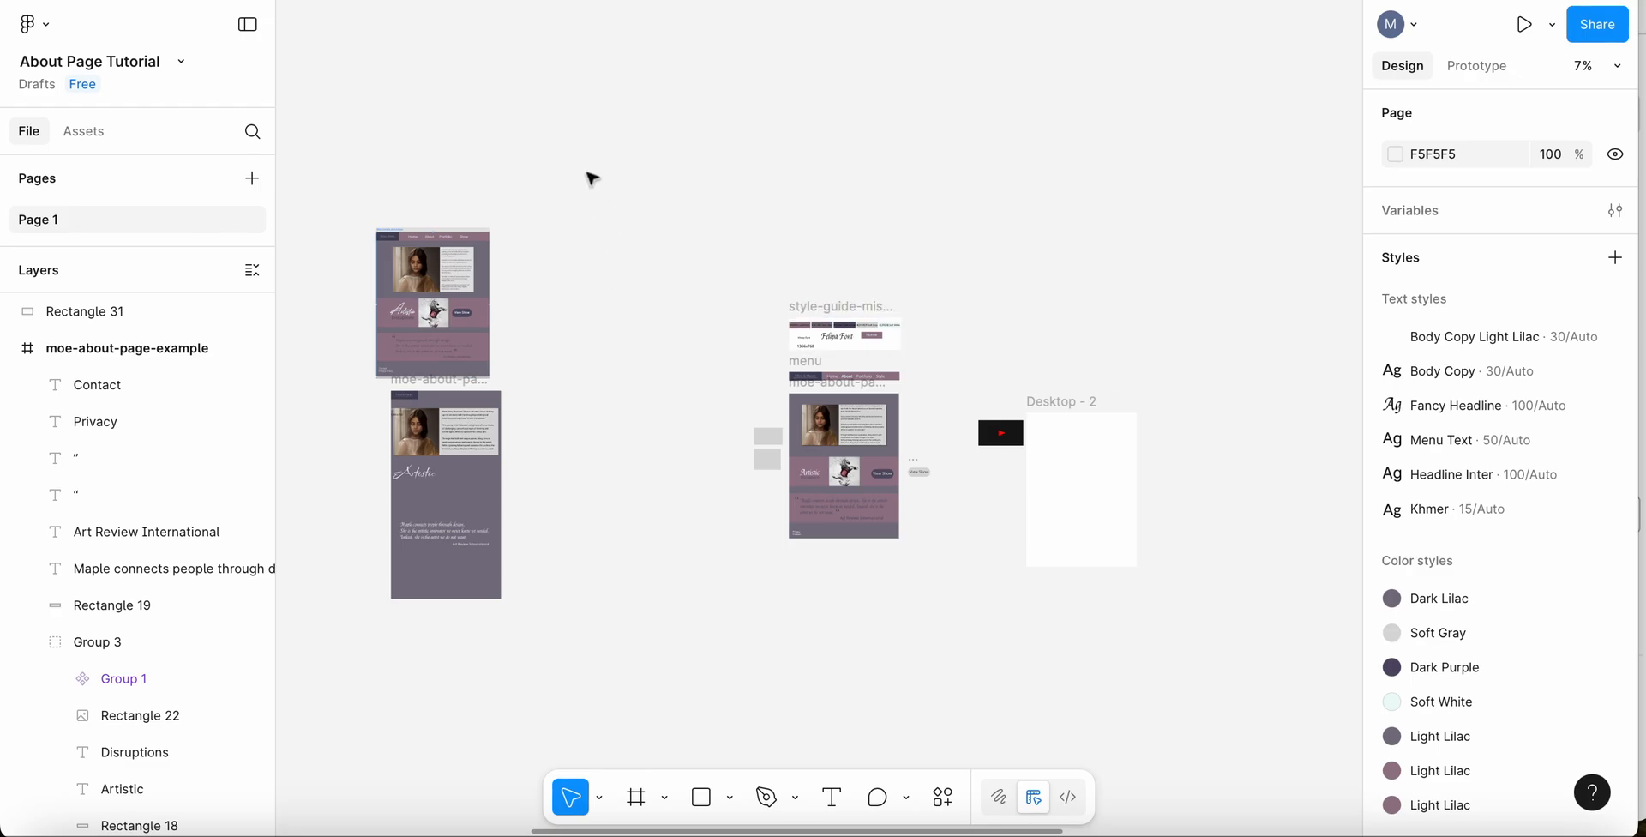
scroll(1040, 223, "right", 5)
scroll(1040, 224, "right", 10)
scroll(1040, 224, "right", 10)
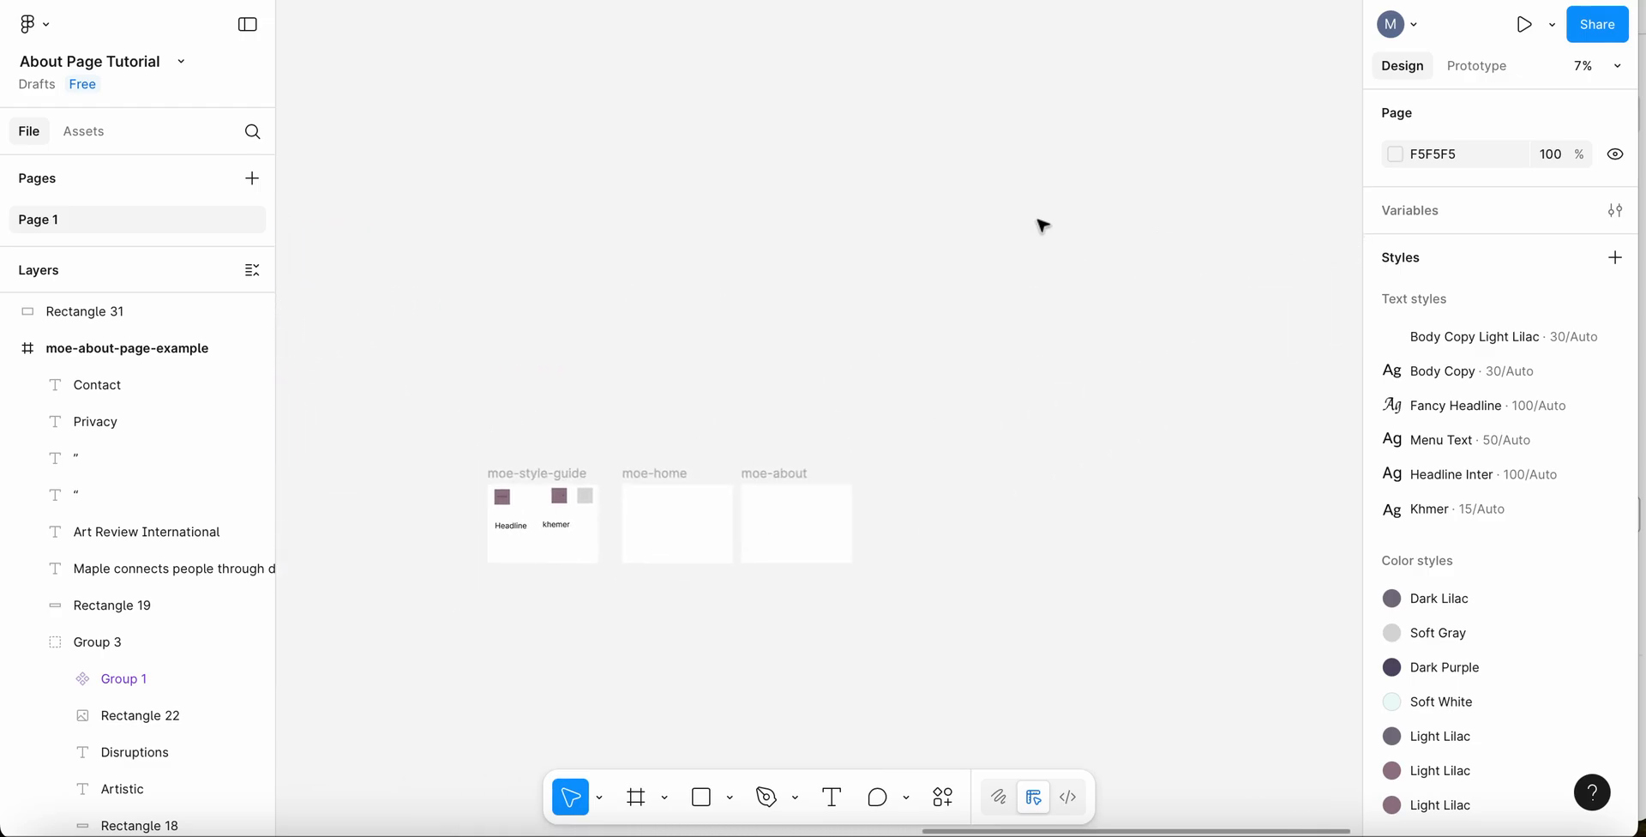
scroll(1041, 224, "left", 20)
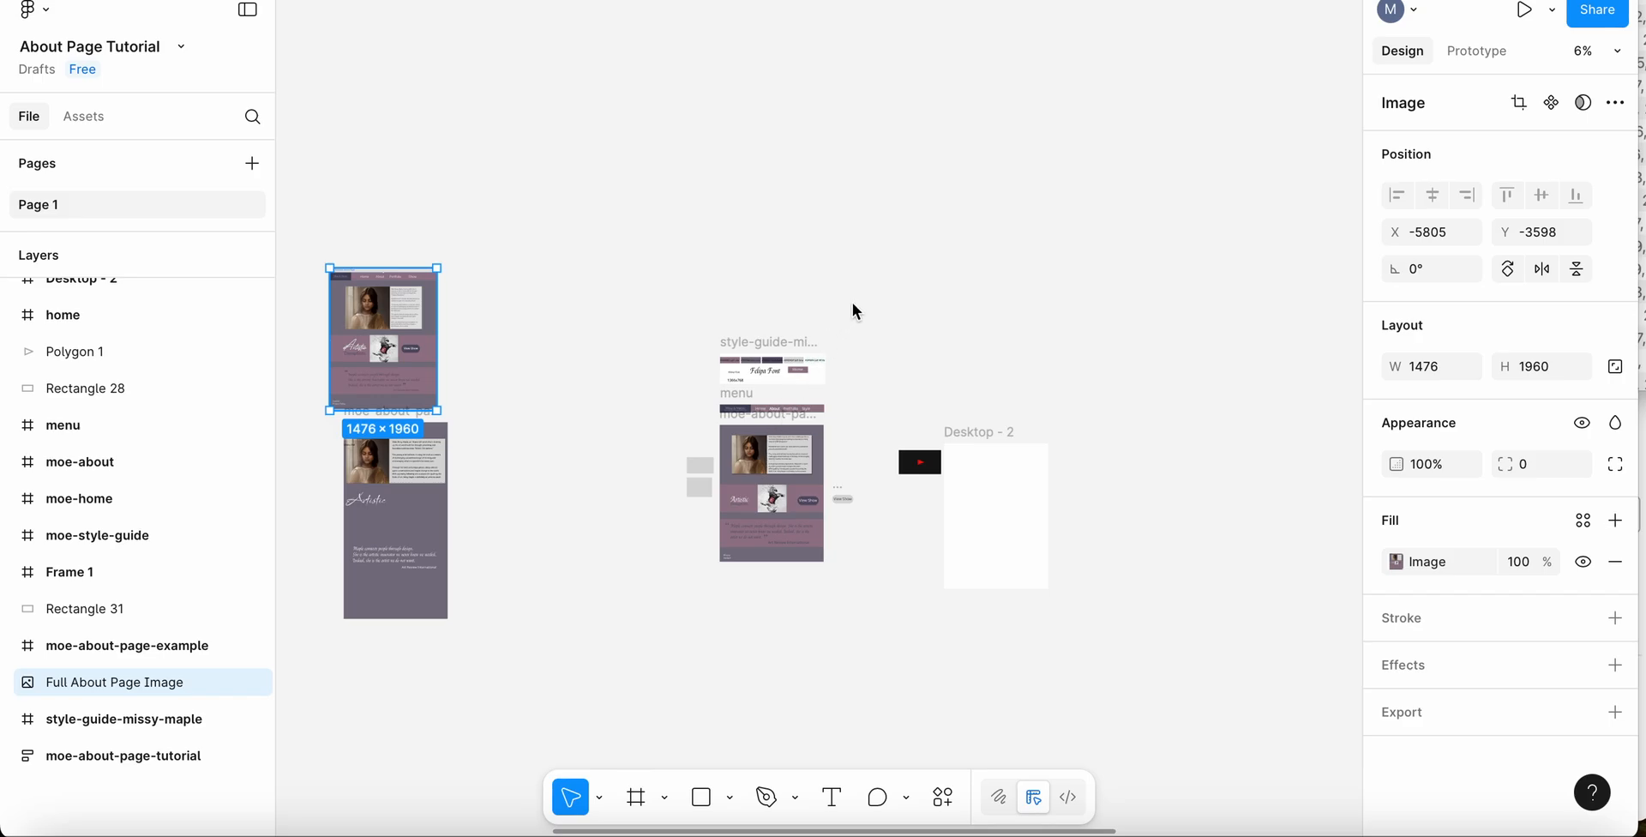
- Move the About Page Tutorial file from drafts into the Team project of Team Moe Web Design
left_click(1598, 24)
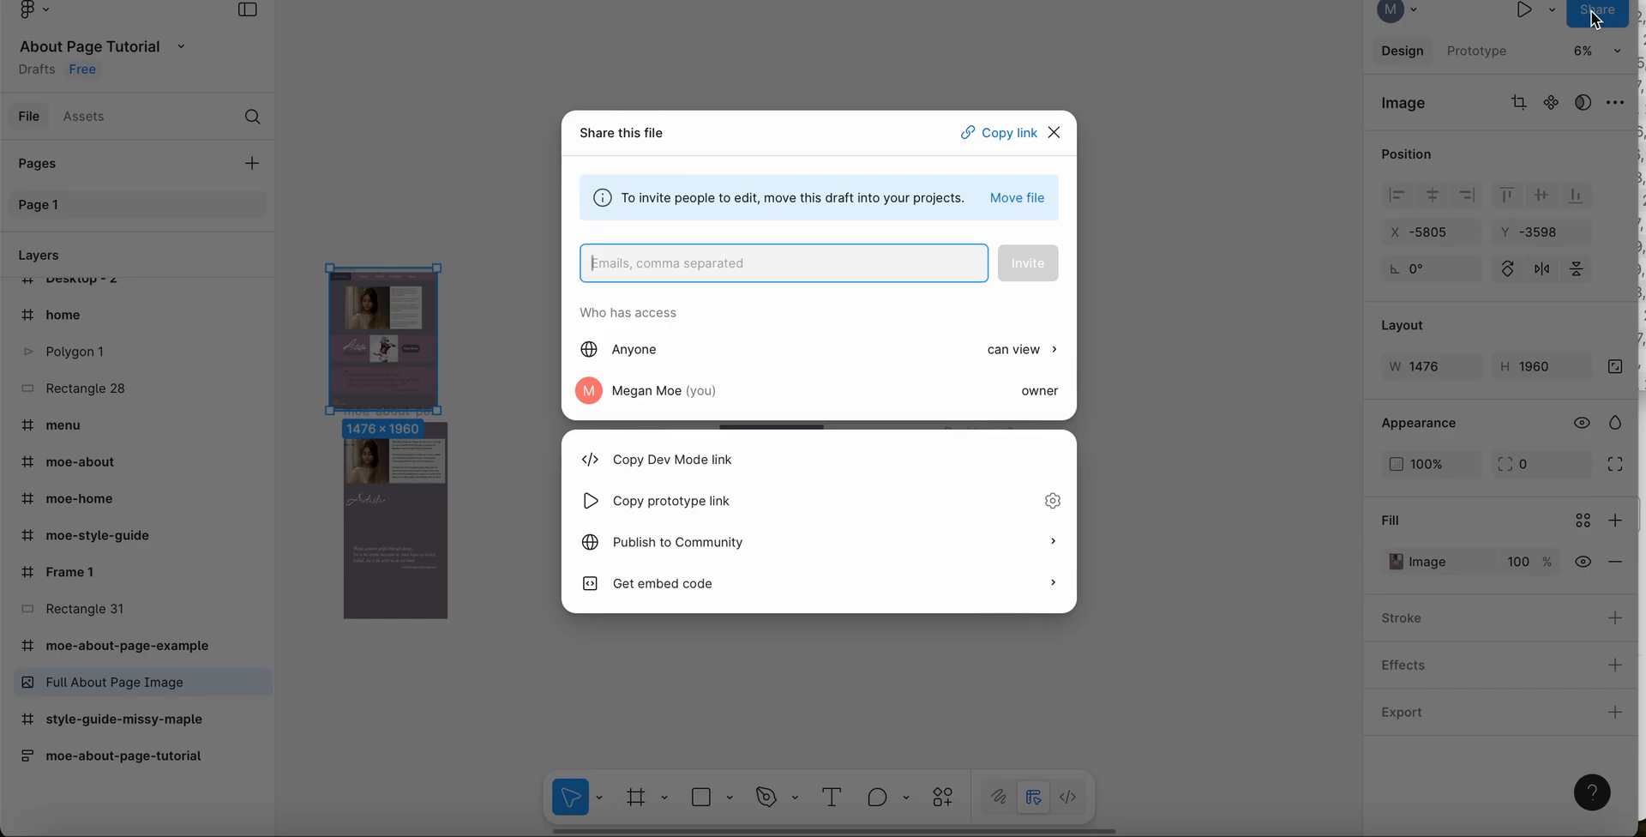
key("Caps_Lock")
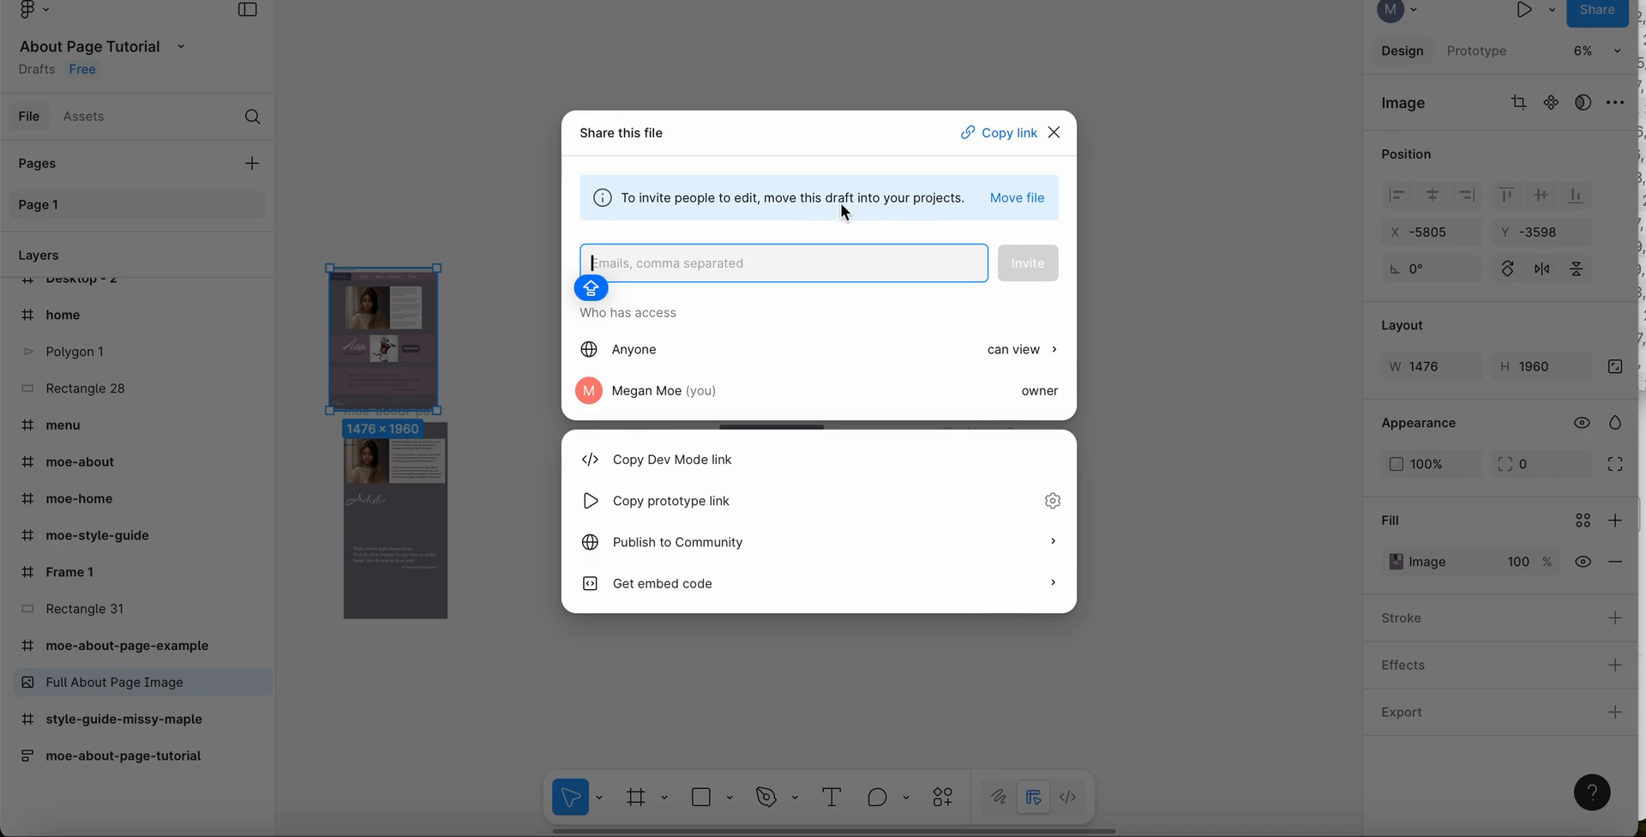
left_click(1011, 197)
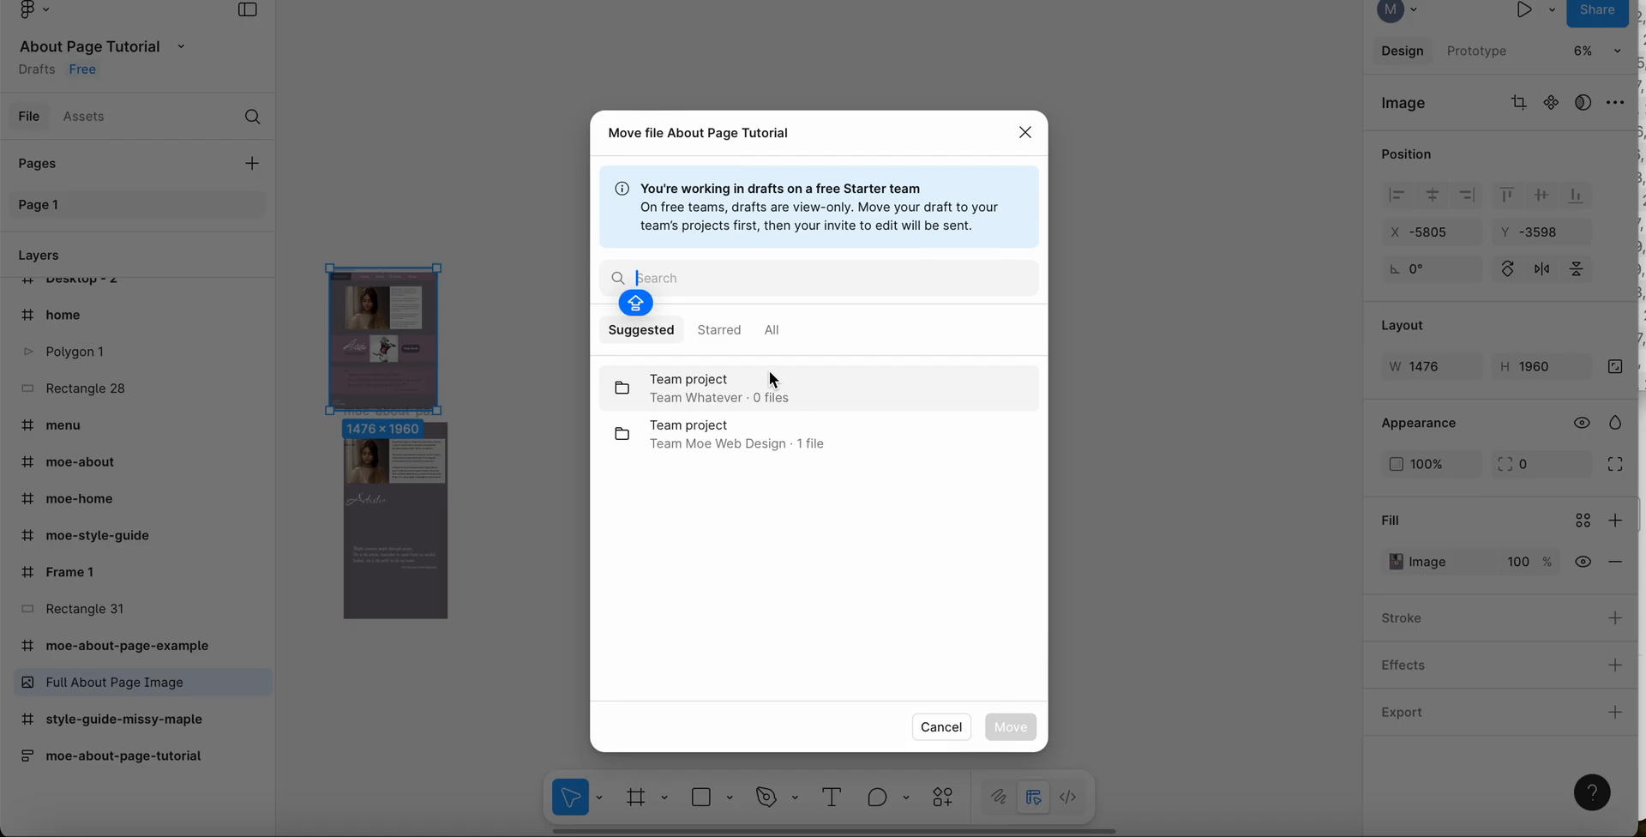
left_click(691, 427)
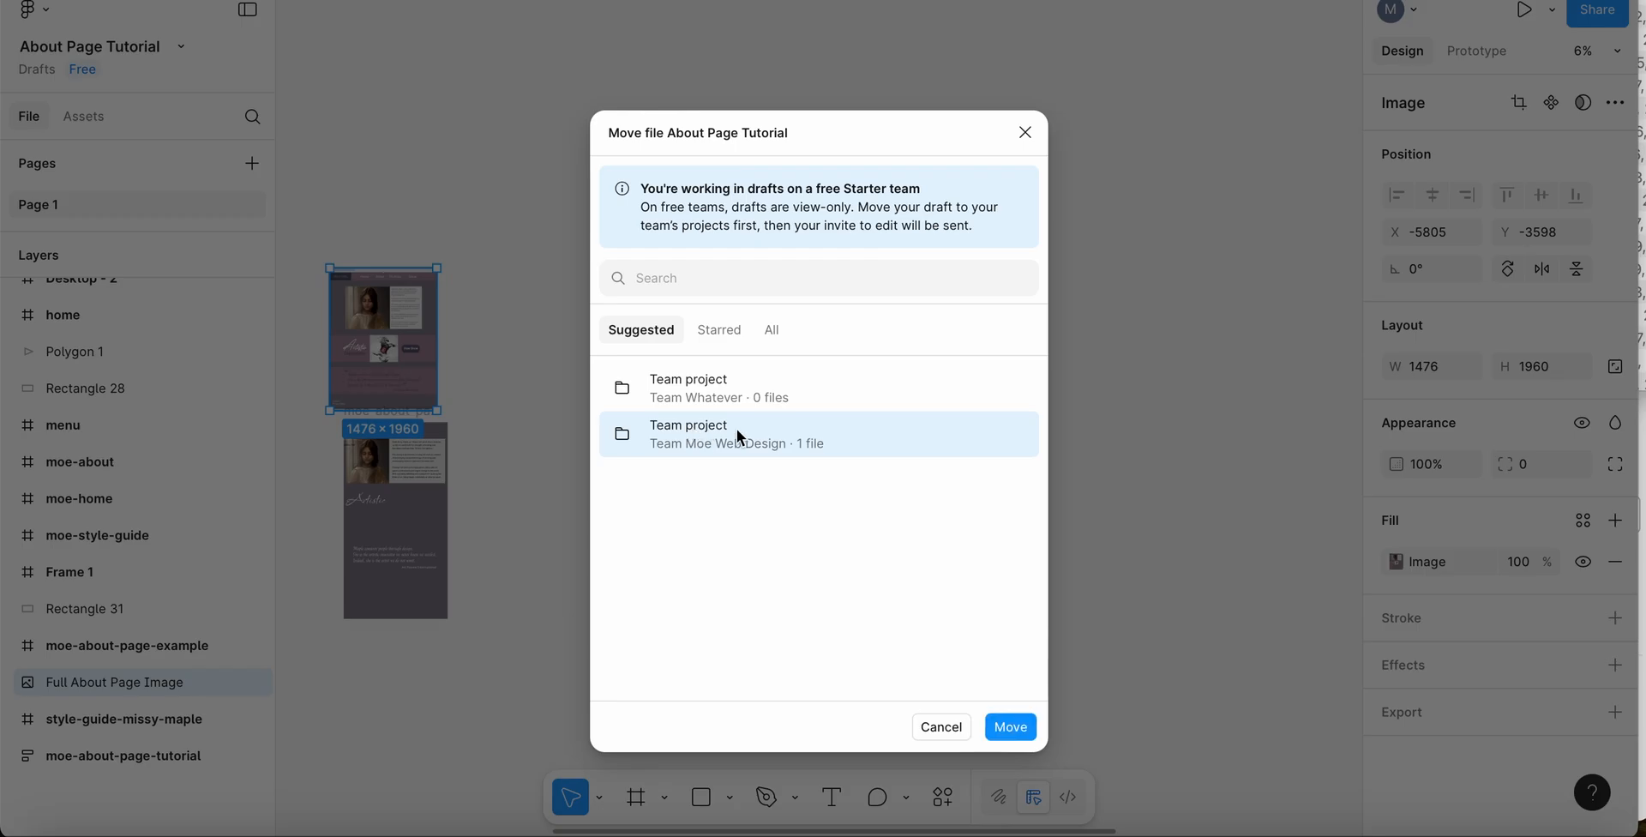
left_click(1007, 728)
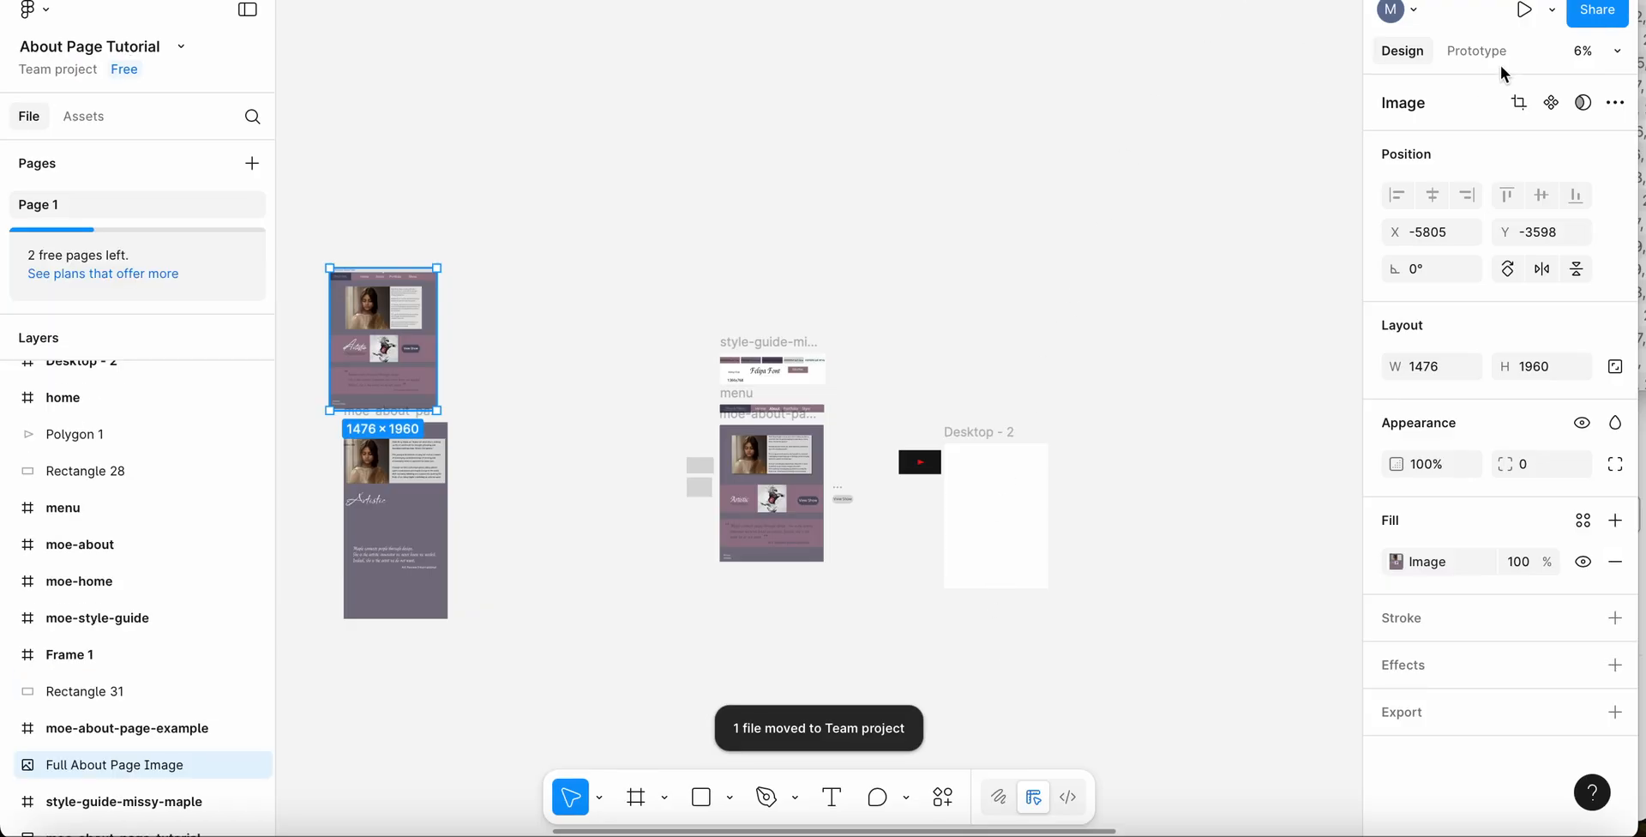
- Give anyone Edit access in the file's share settings, save the setting, and copy the file's share link
left_click(1611, 19)
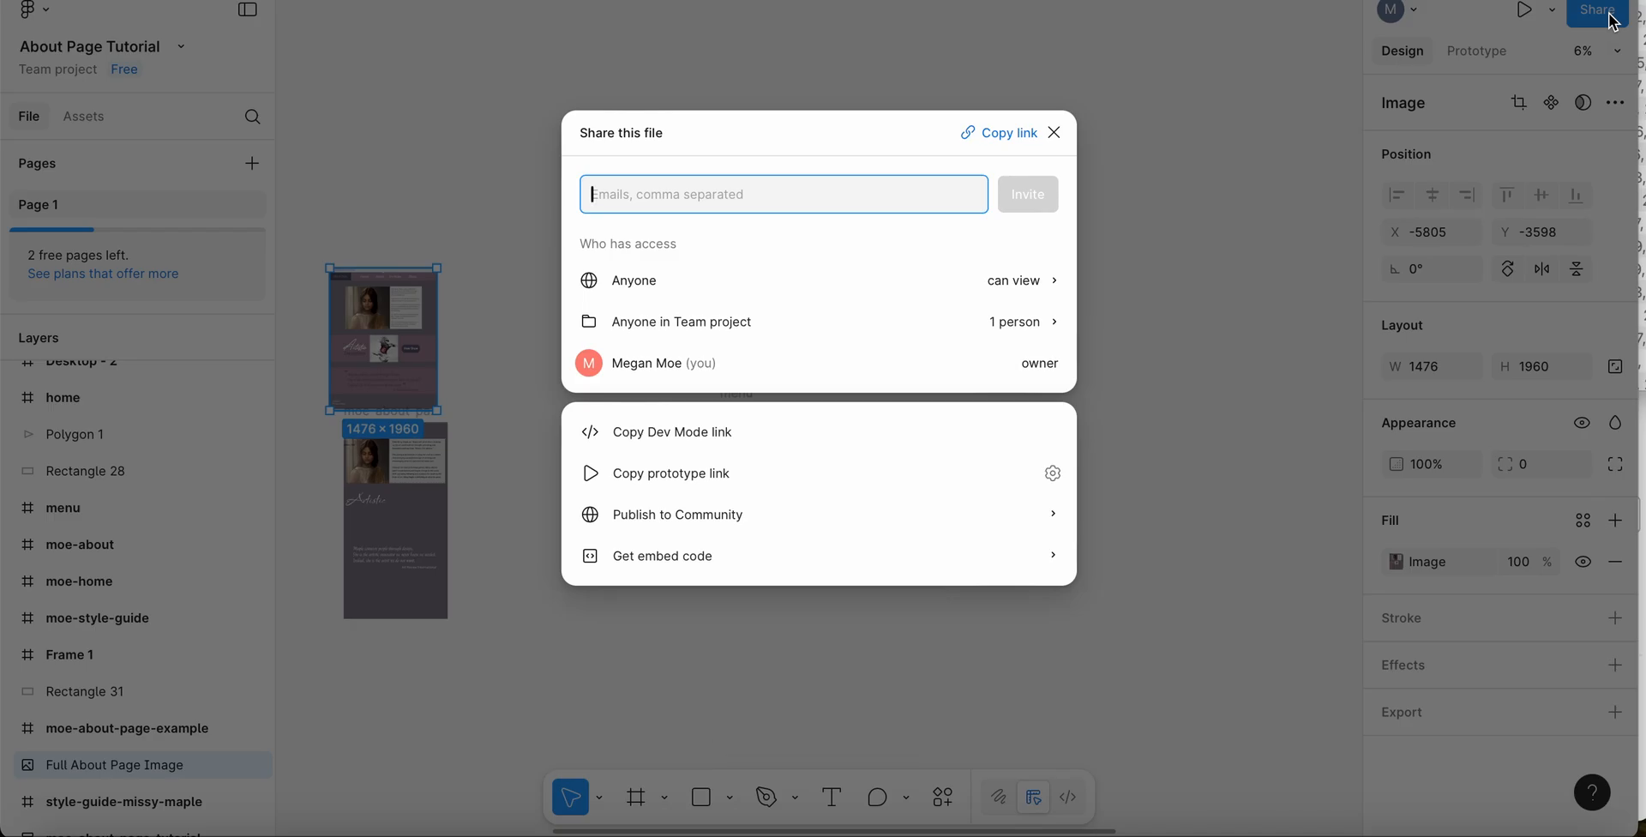
key("Caps_Lock")
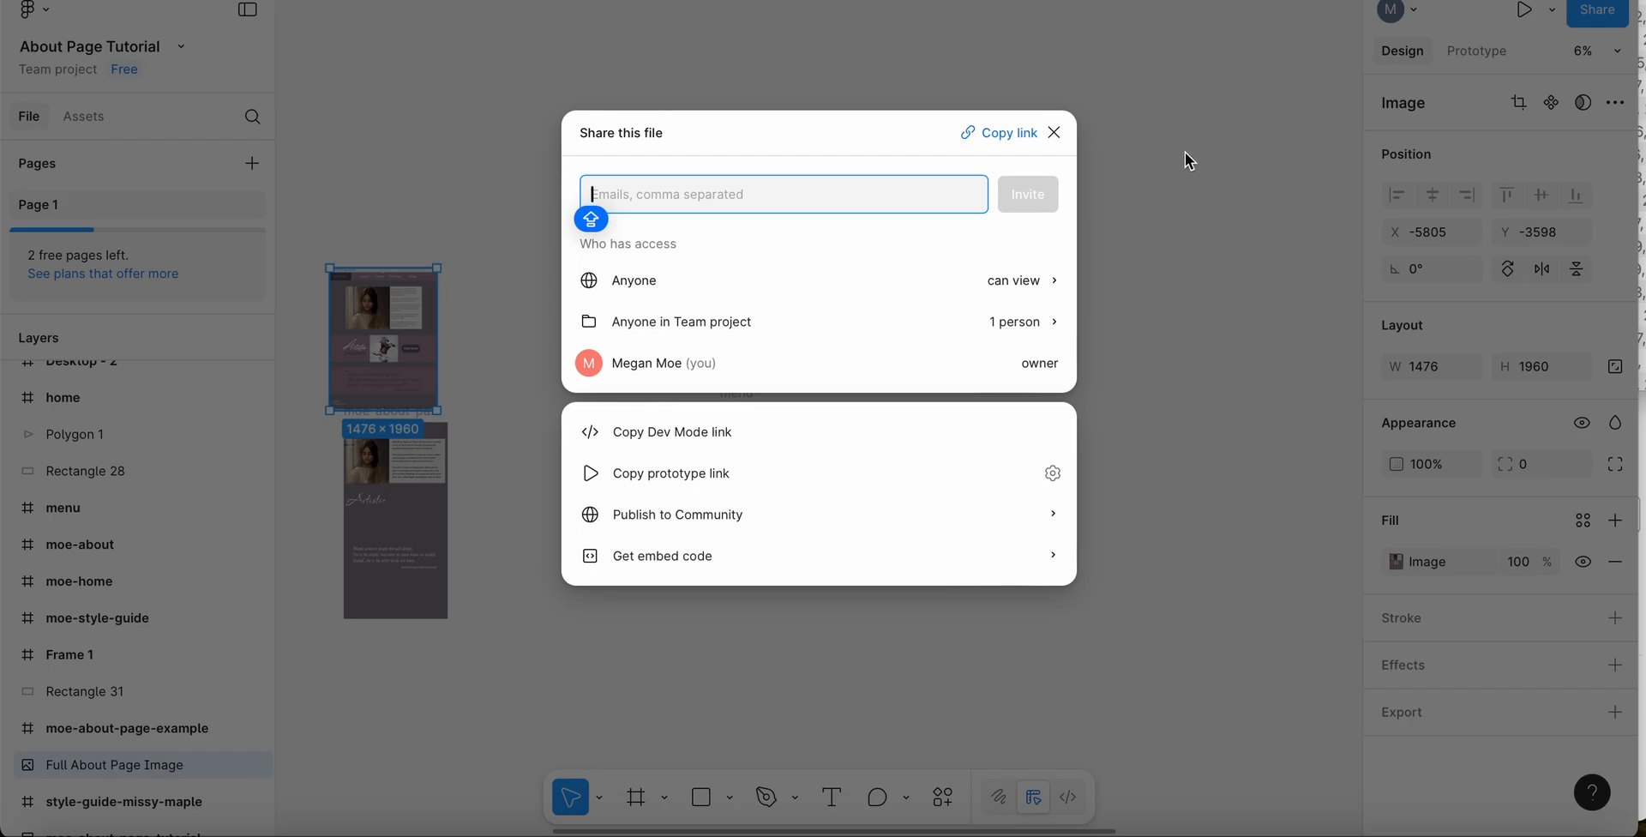
left_click(1049, 281)
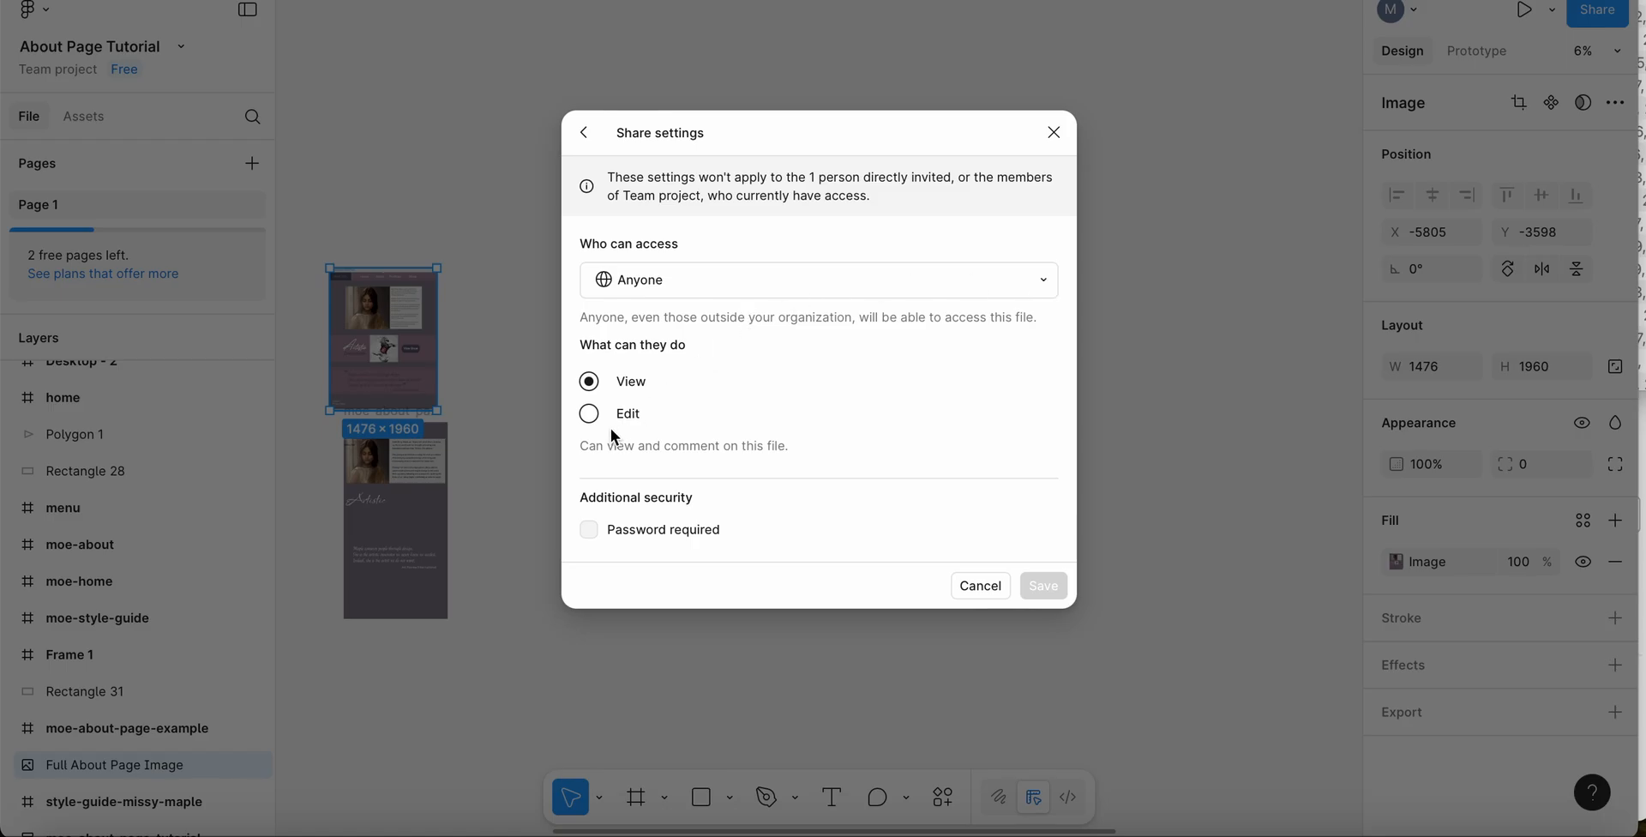
left_click(590, 411)
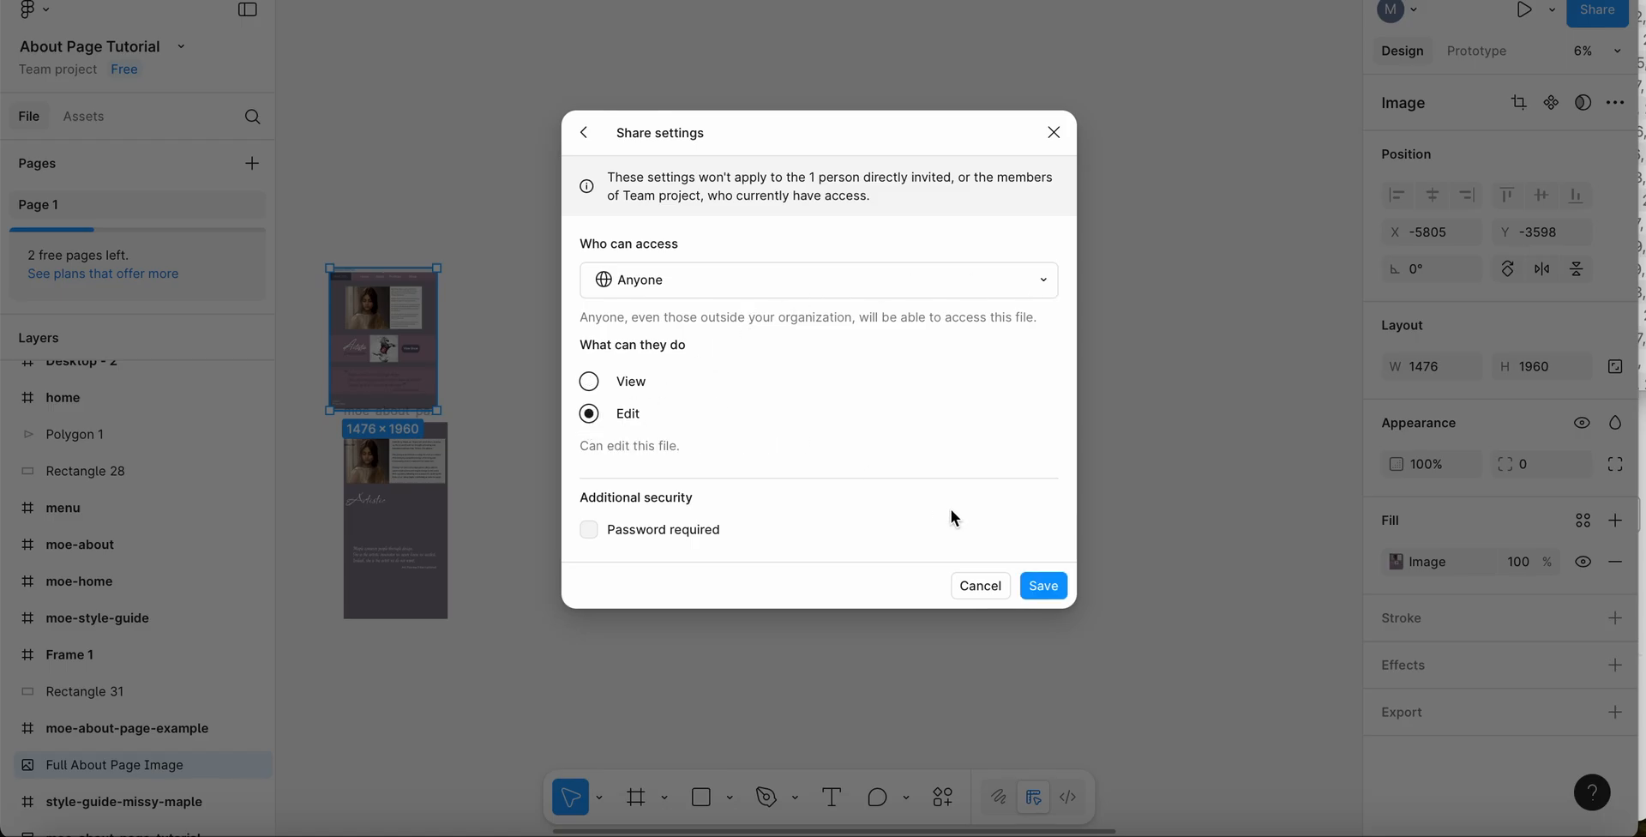
left_click(1042, 585)
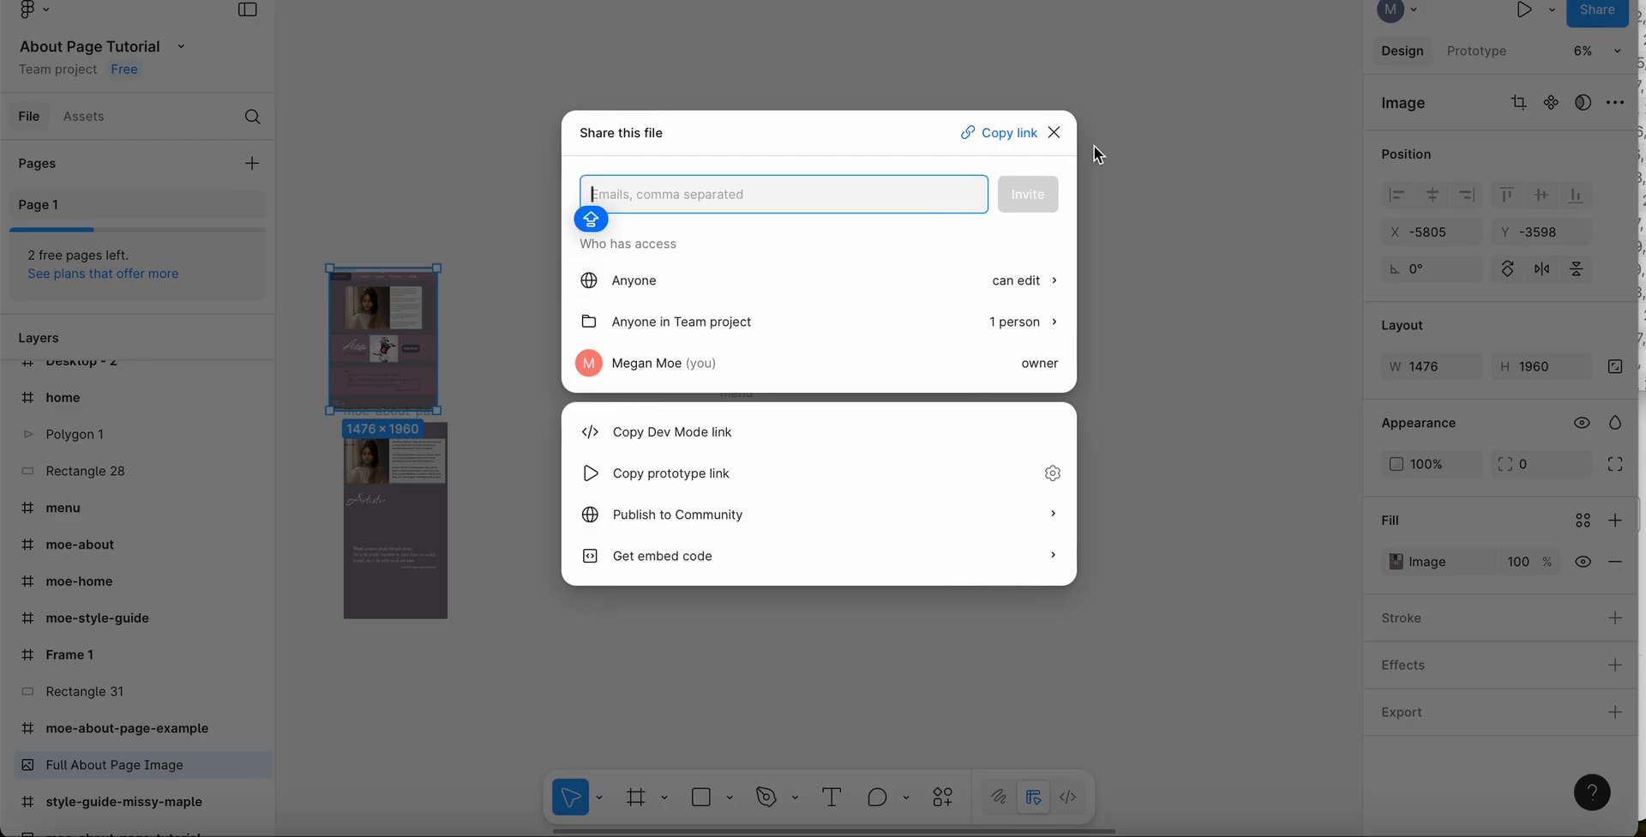
left_click(1001, 129)
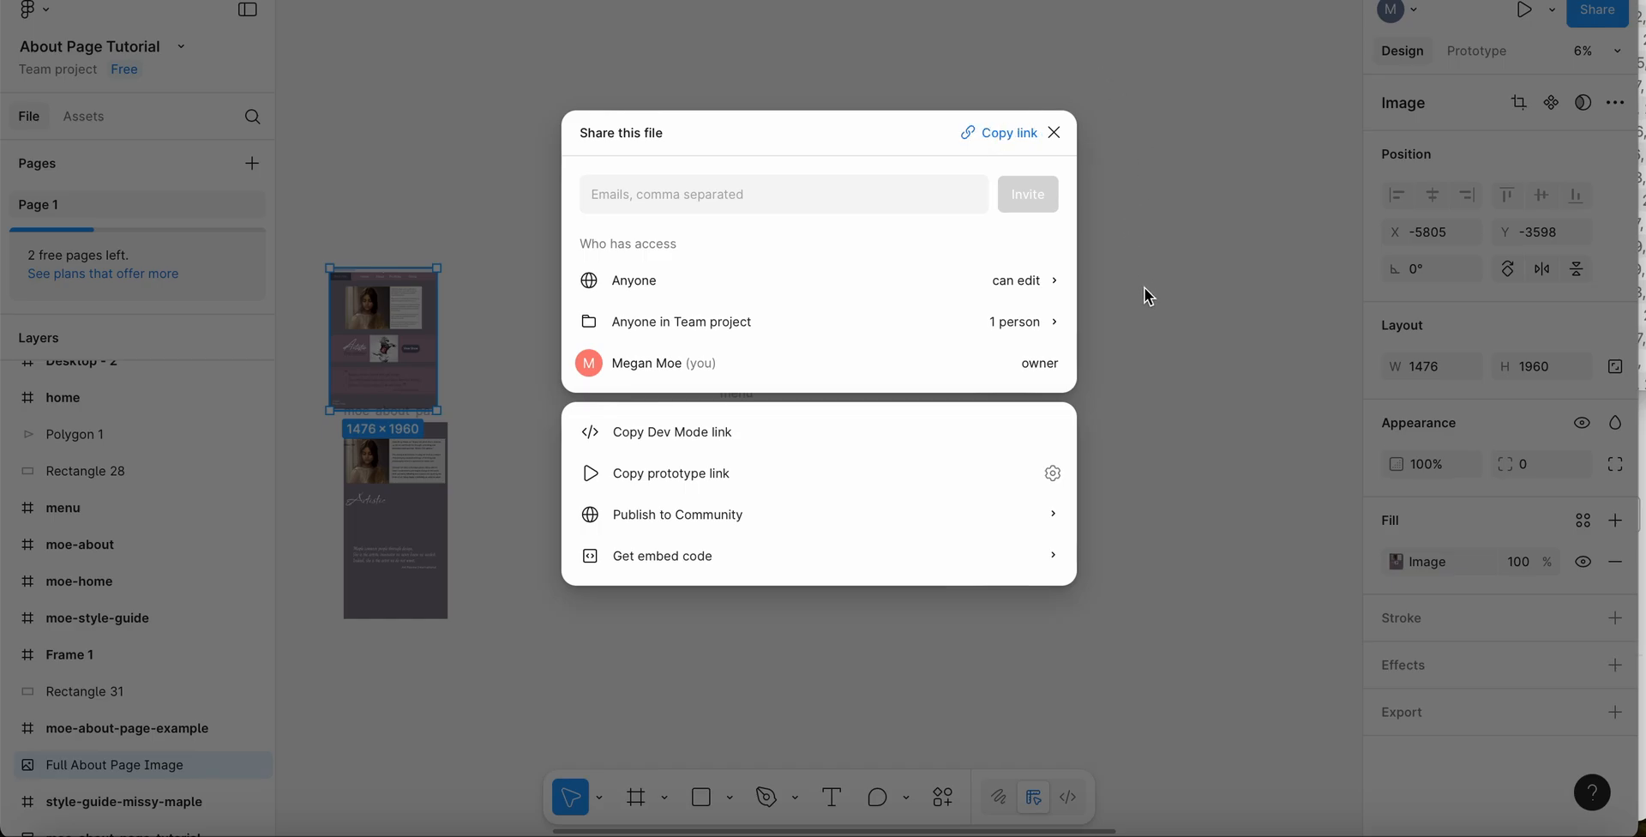
left_click(1054, 133)
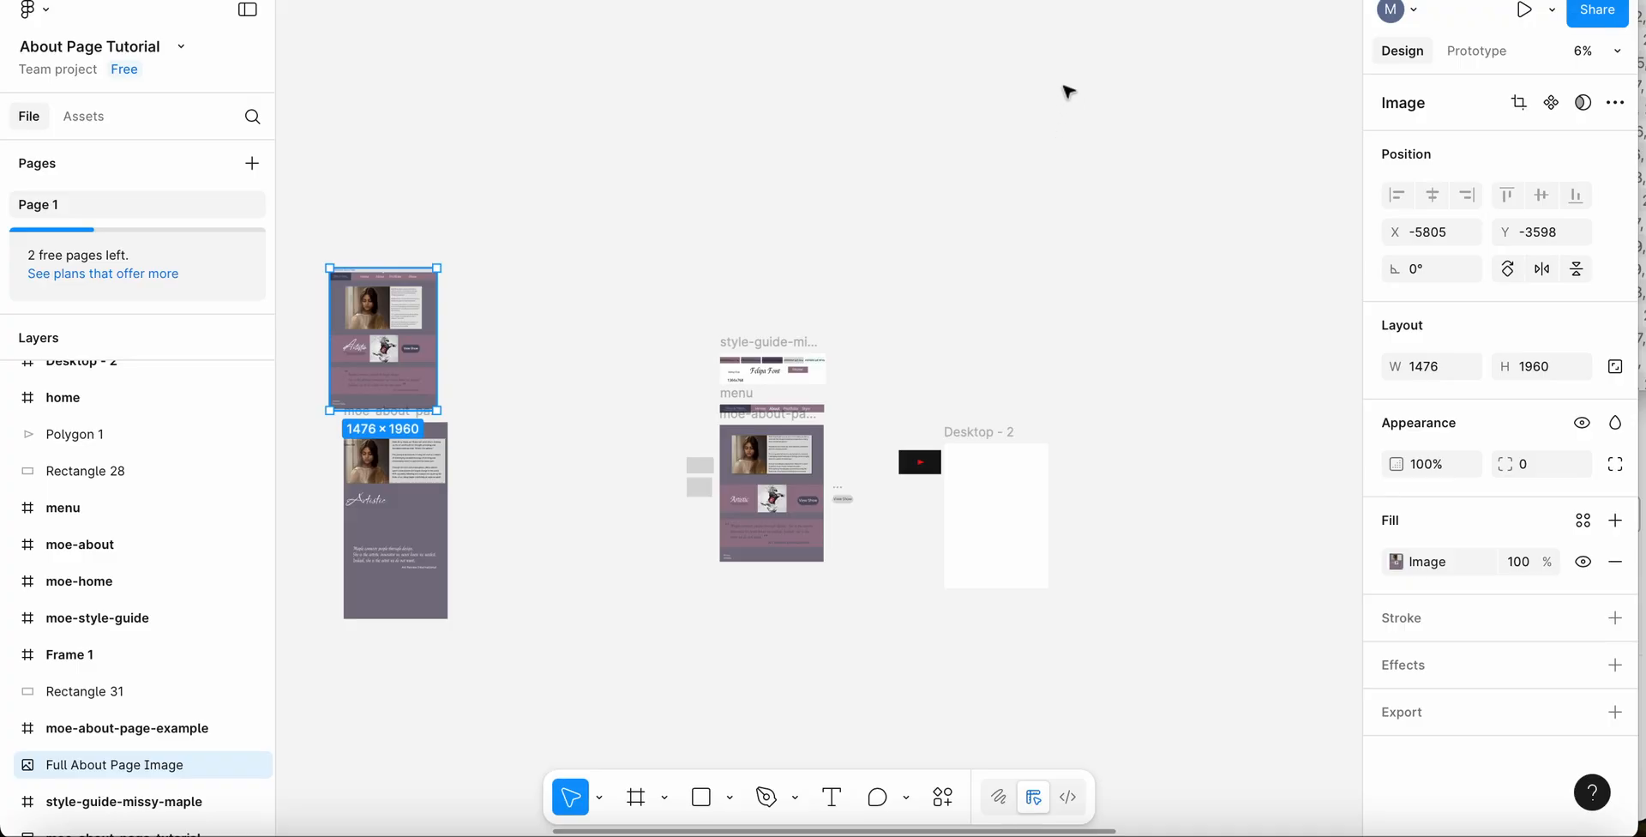